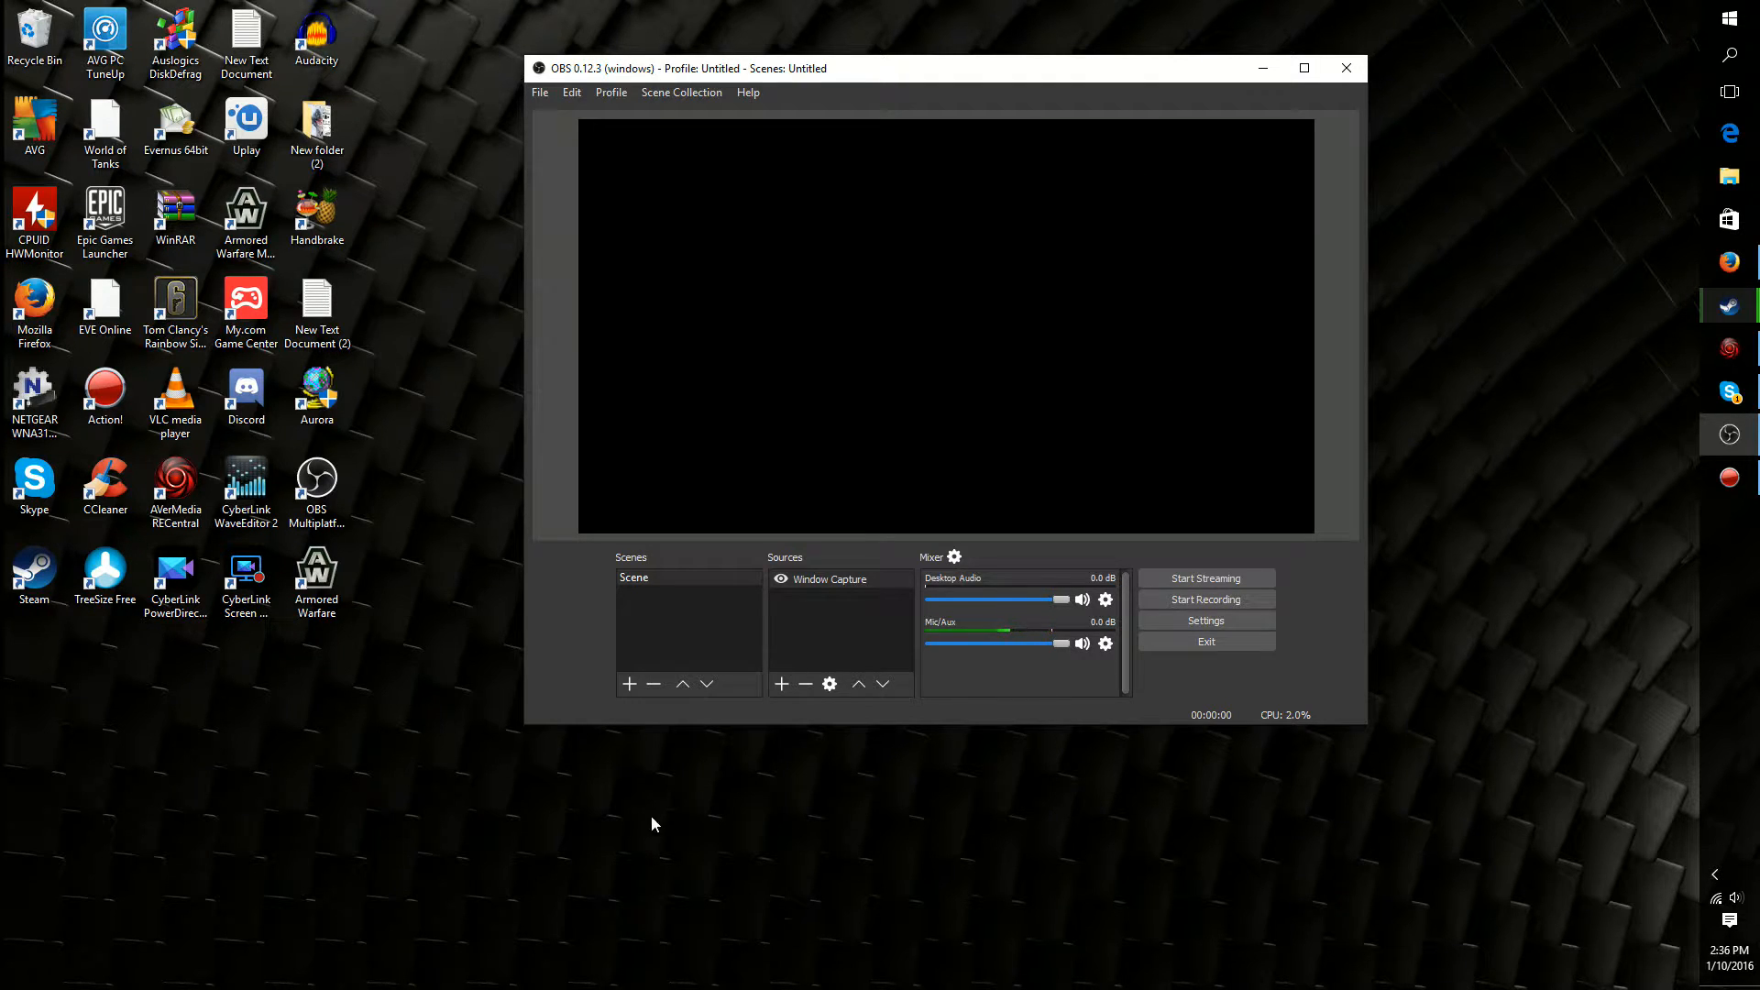
Open the OBS settings and apply the Dark interface theme
click(314, 481)
drag(602, 73, 639, 135)
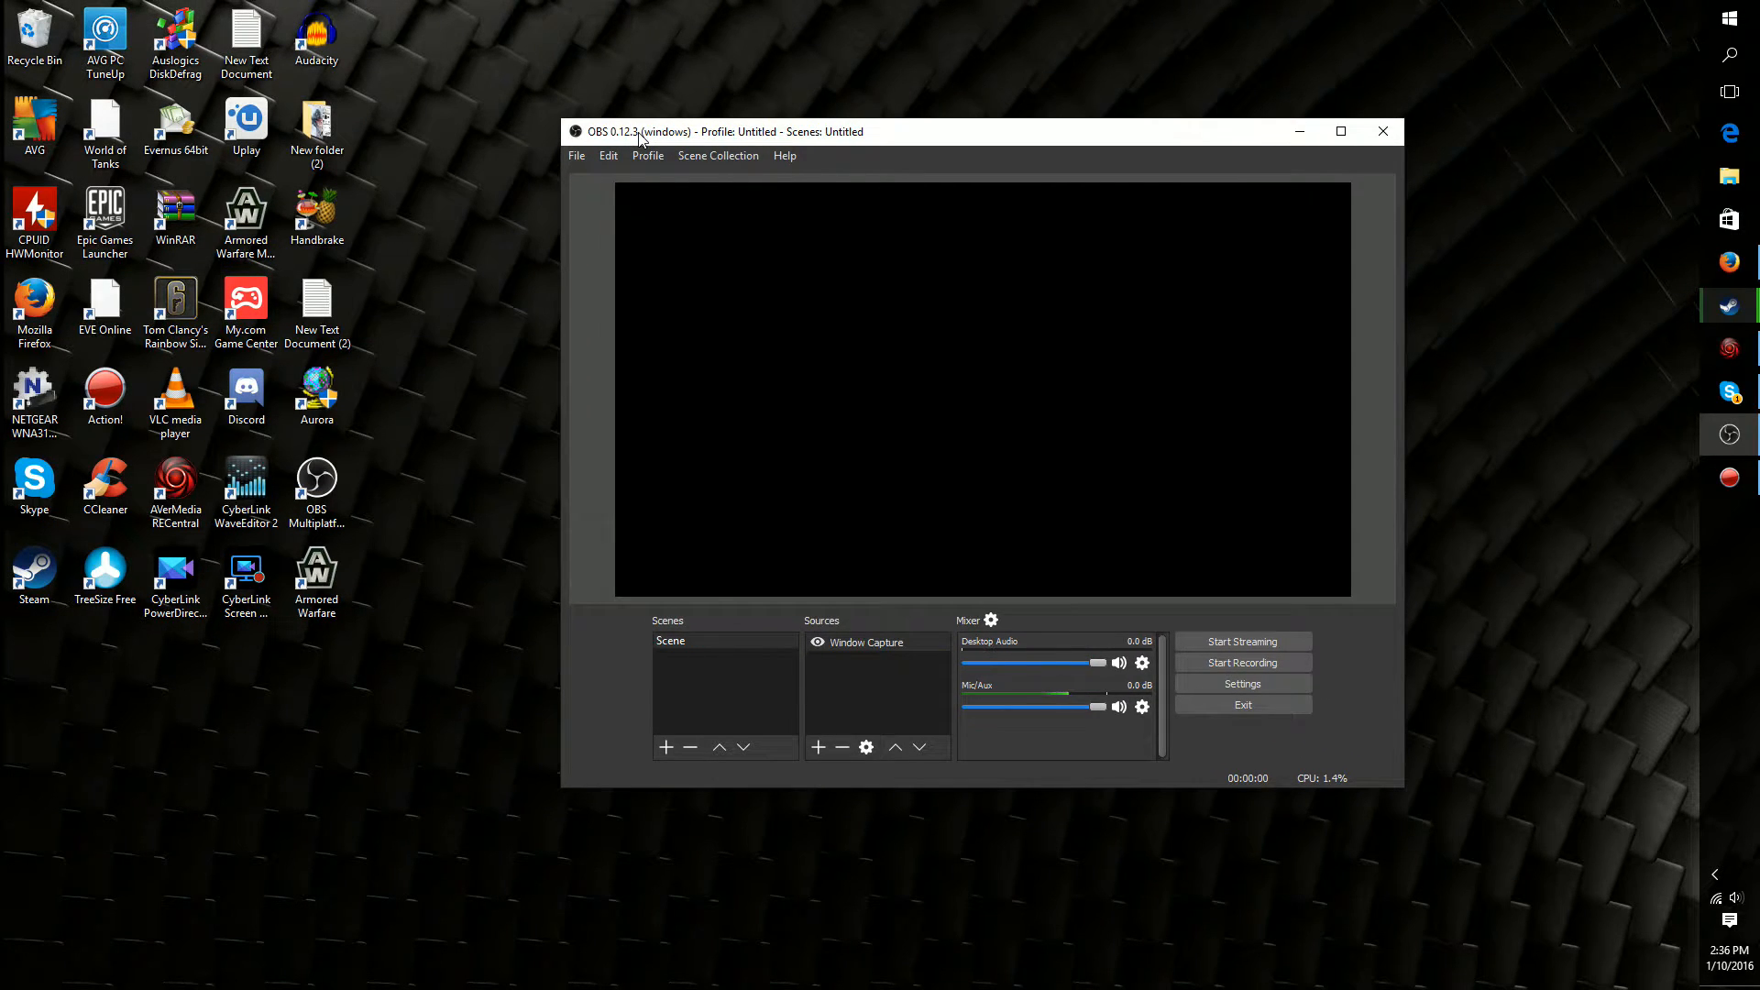
click(579, 157)
click(611, 231)
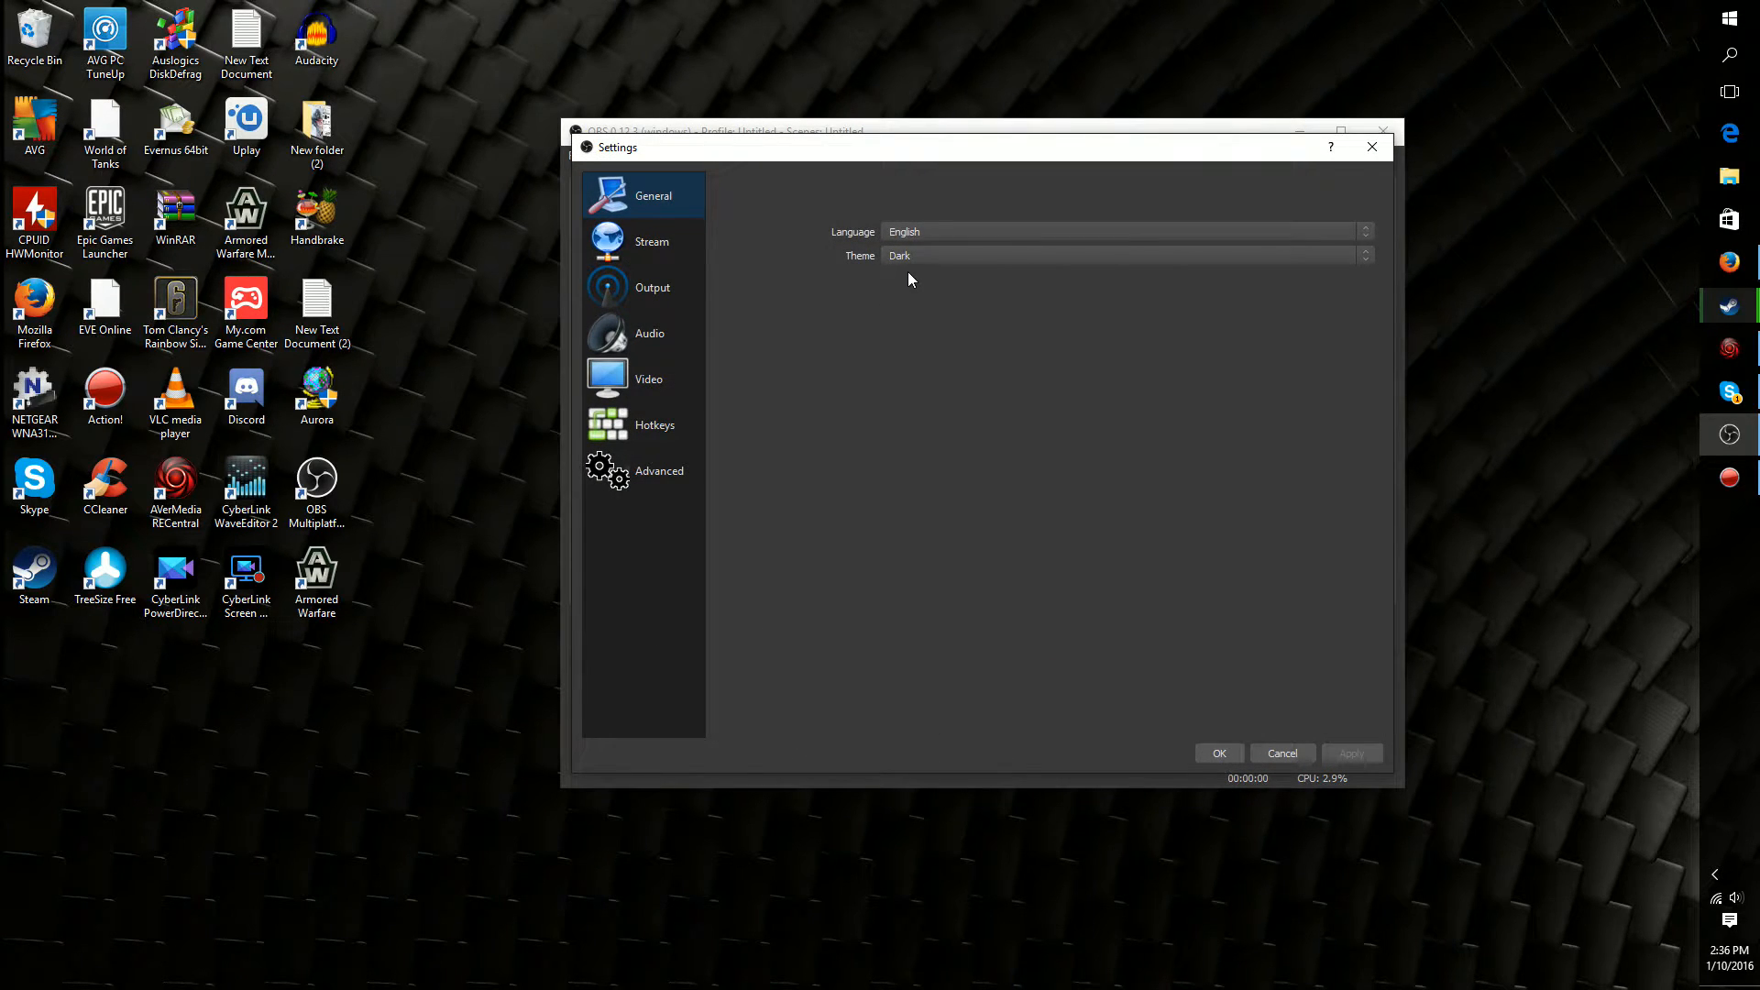
click(910, 260)
click(895, 275)
click(919, 255)
click(903, 271)
click(1347, 752)
In the output settings, use the Advanced output mode with the Standard recording type
click(664, 243)
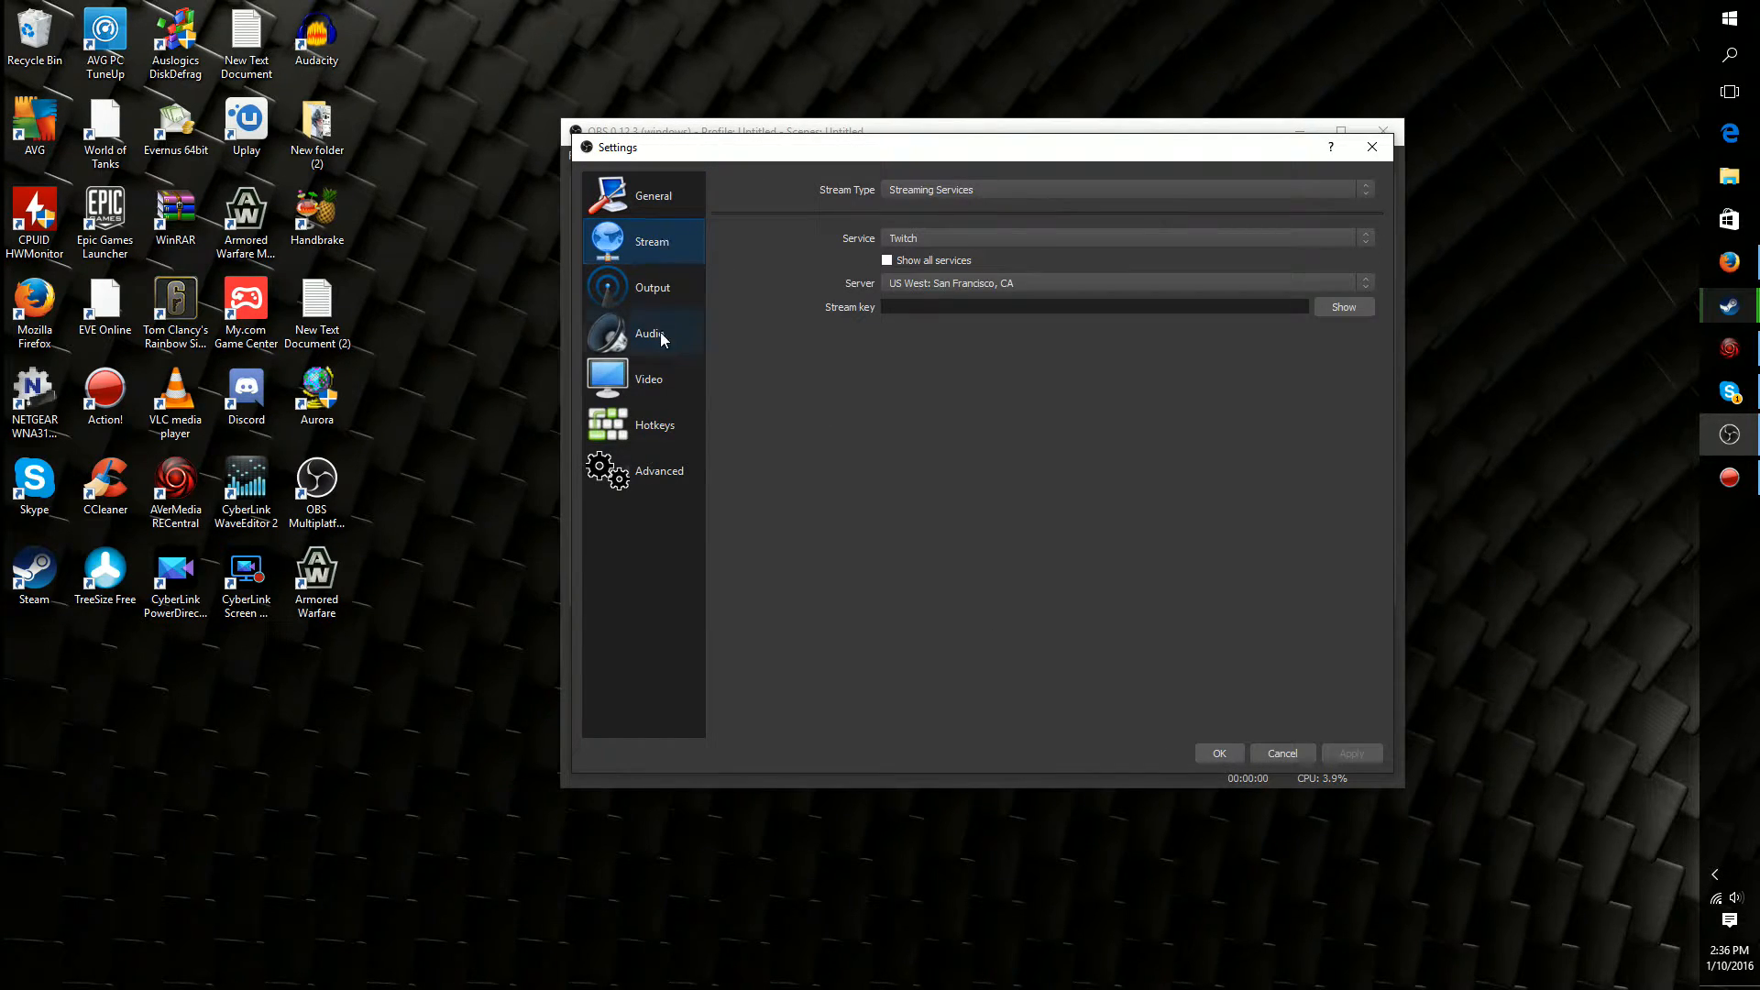
click(644, 297)
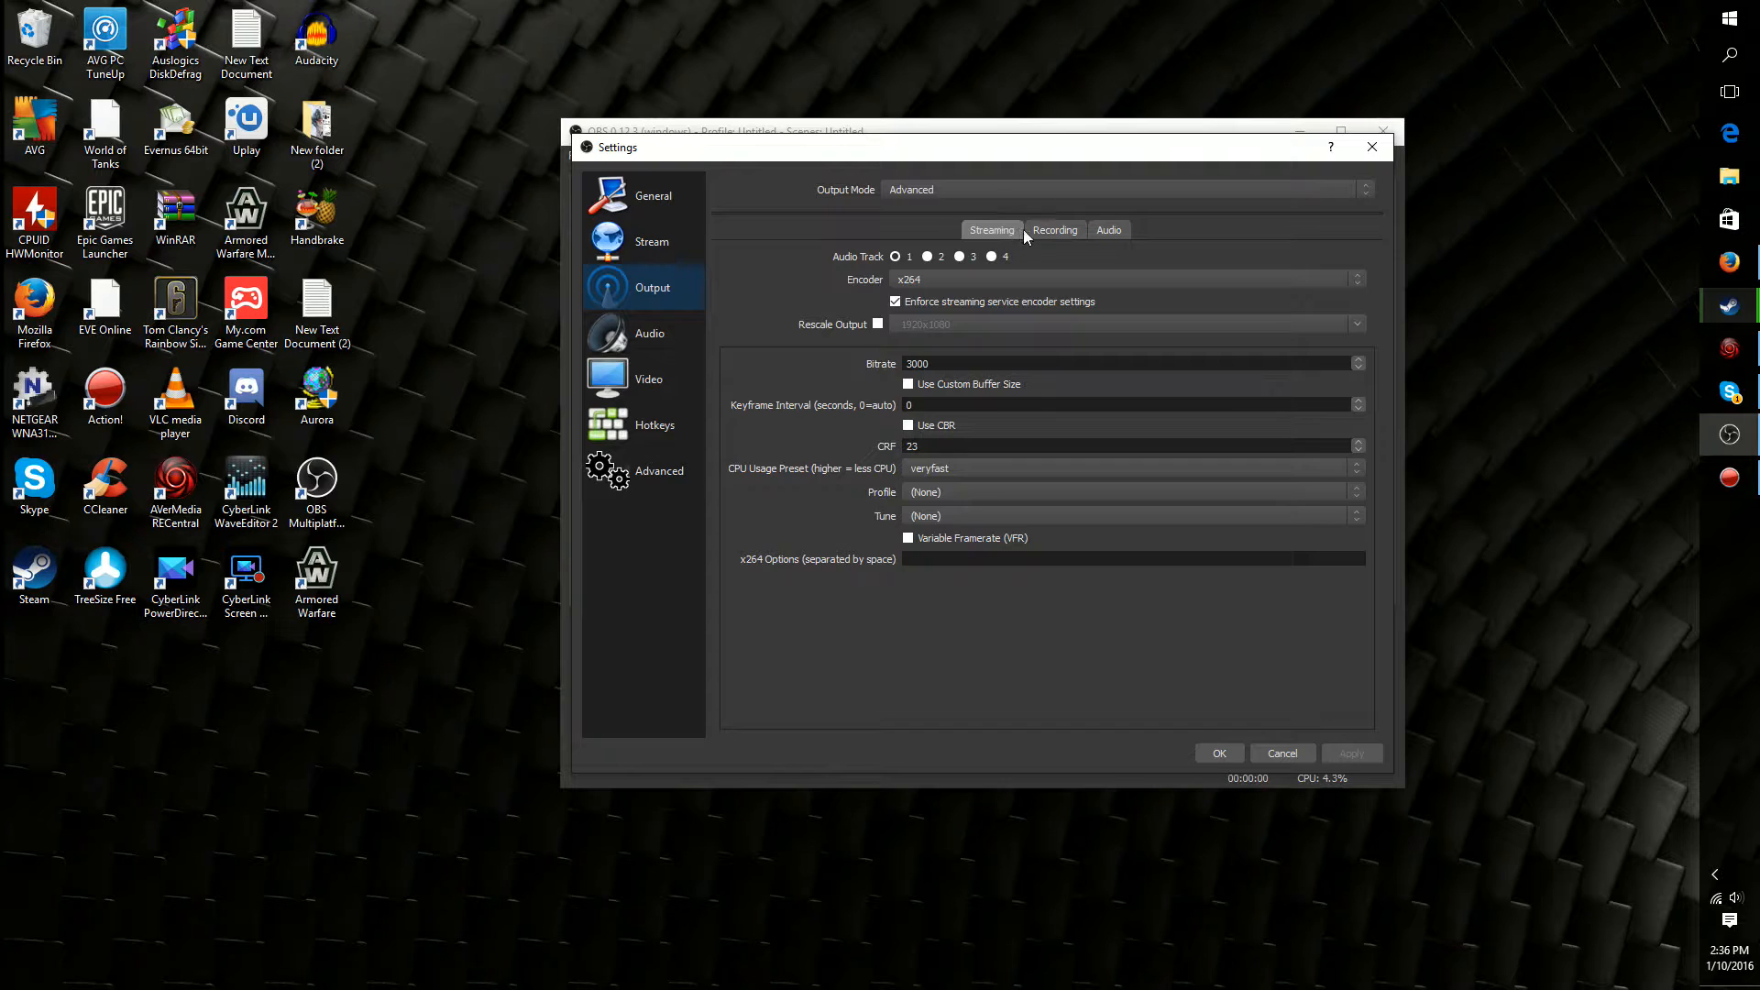
click(1048, 237)
click(956, 259)
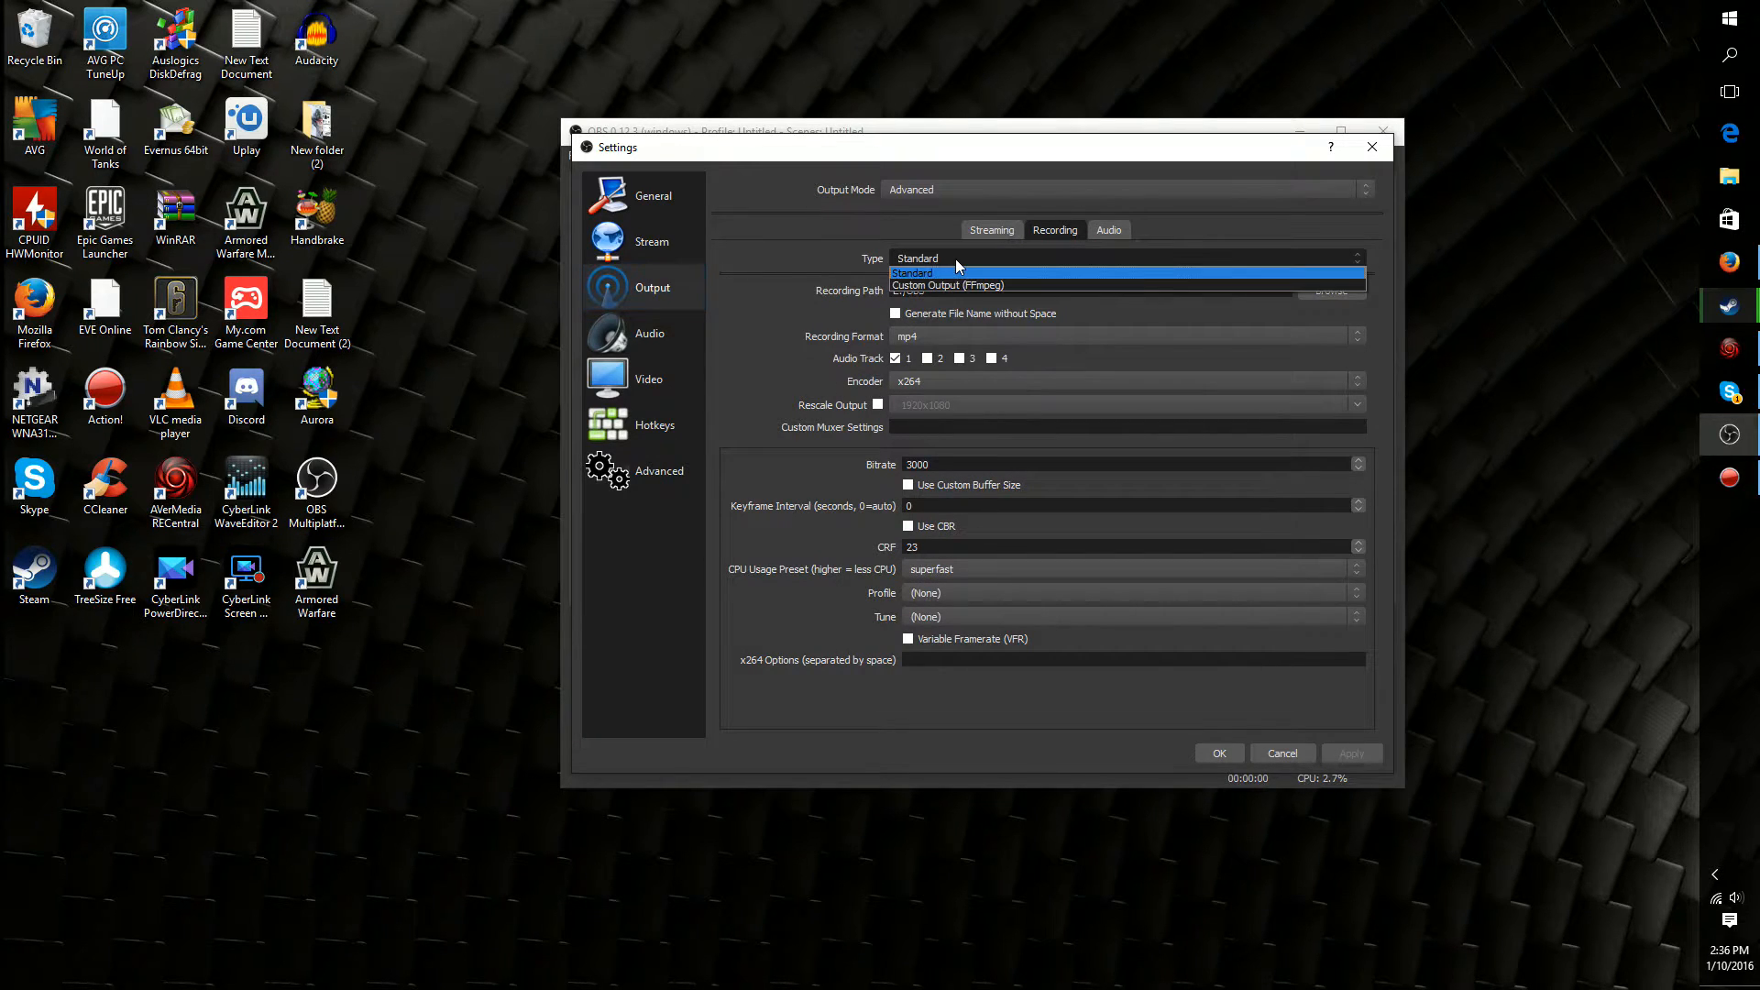
click(956, 260)
click(908, 181)
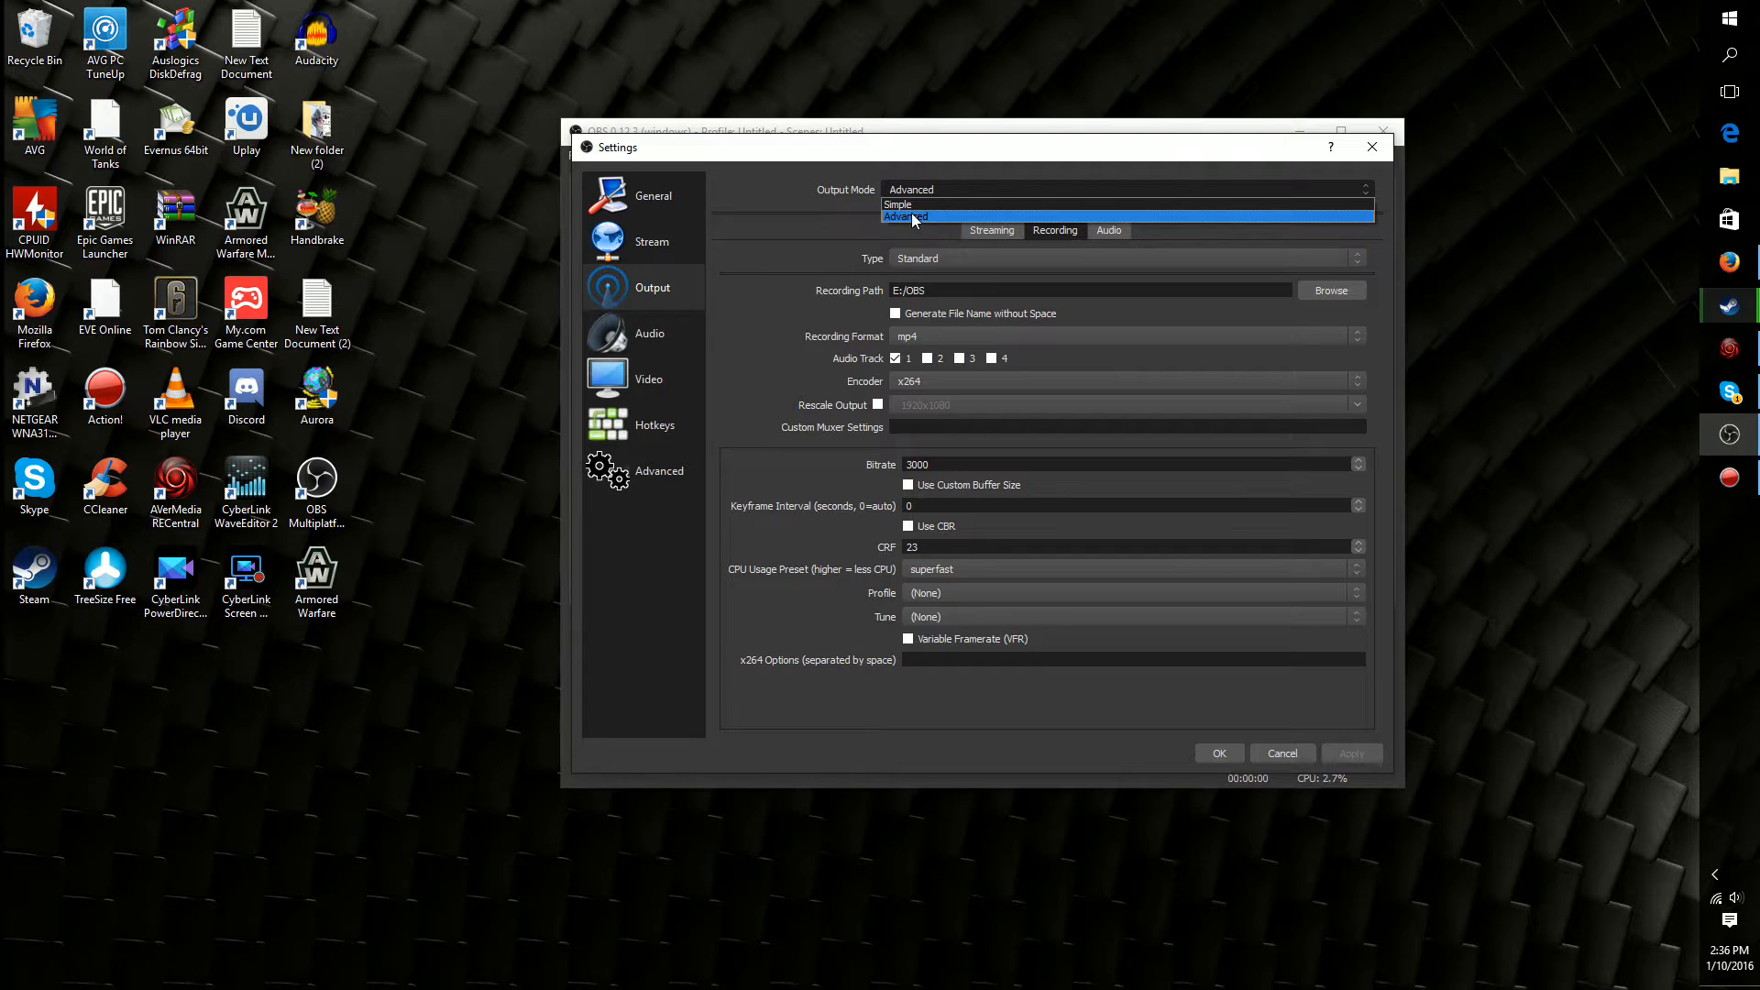
click(914, 218)
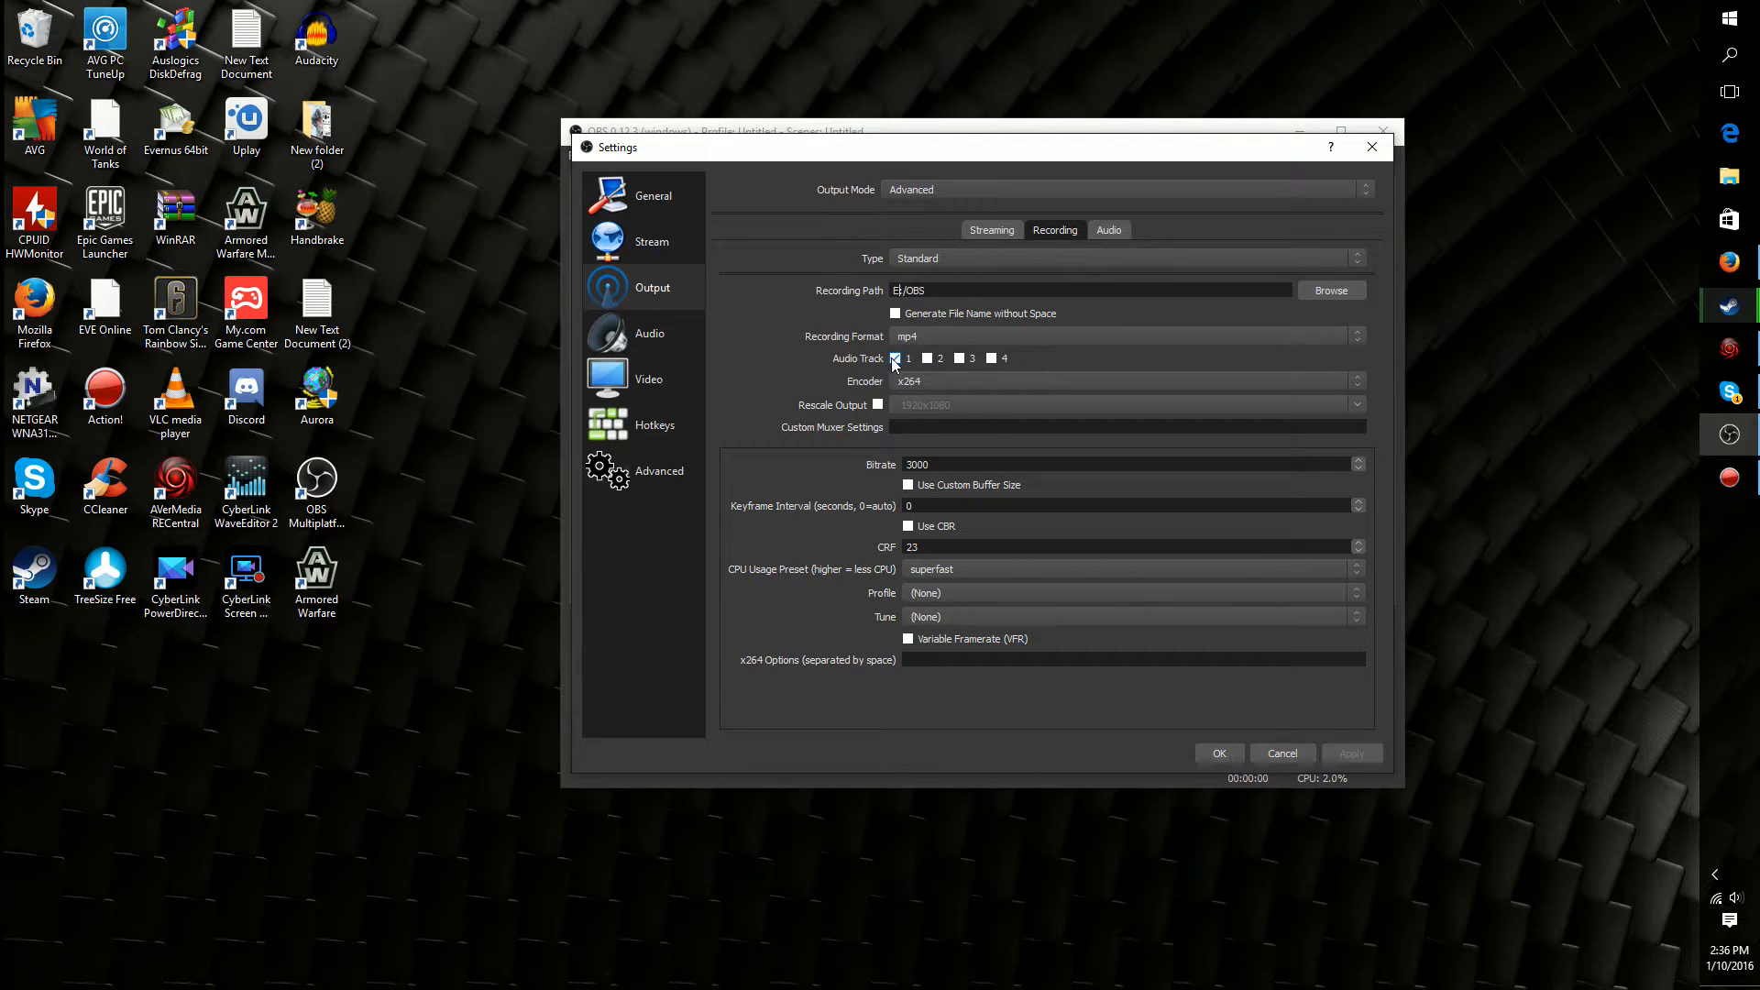
Keep only audio track 1 enabled for recording and choose mp4 as the recording format
click(927, 359)
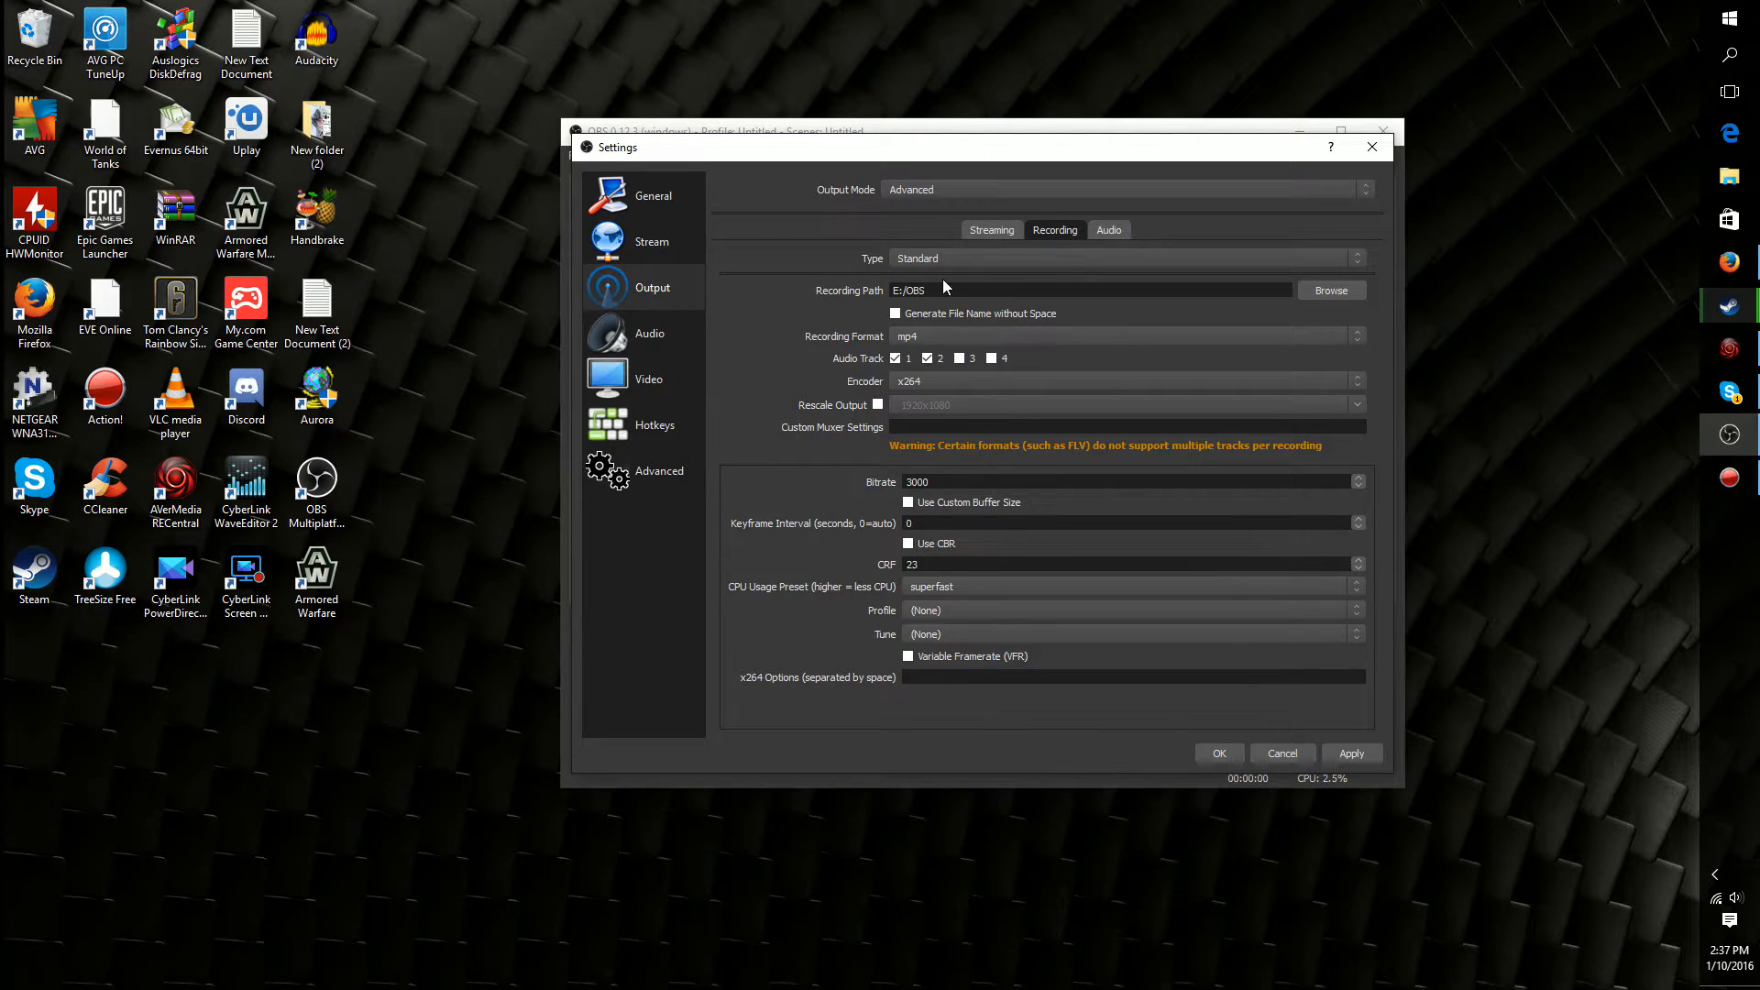
click(926, 357)
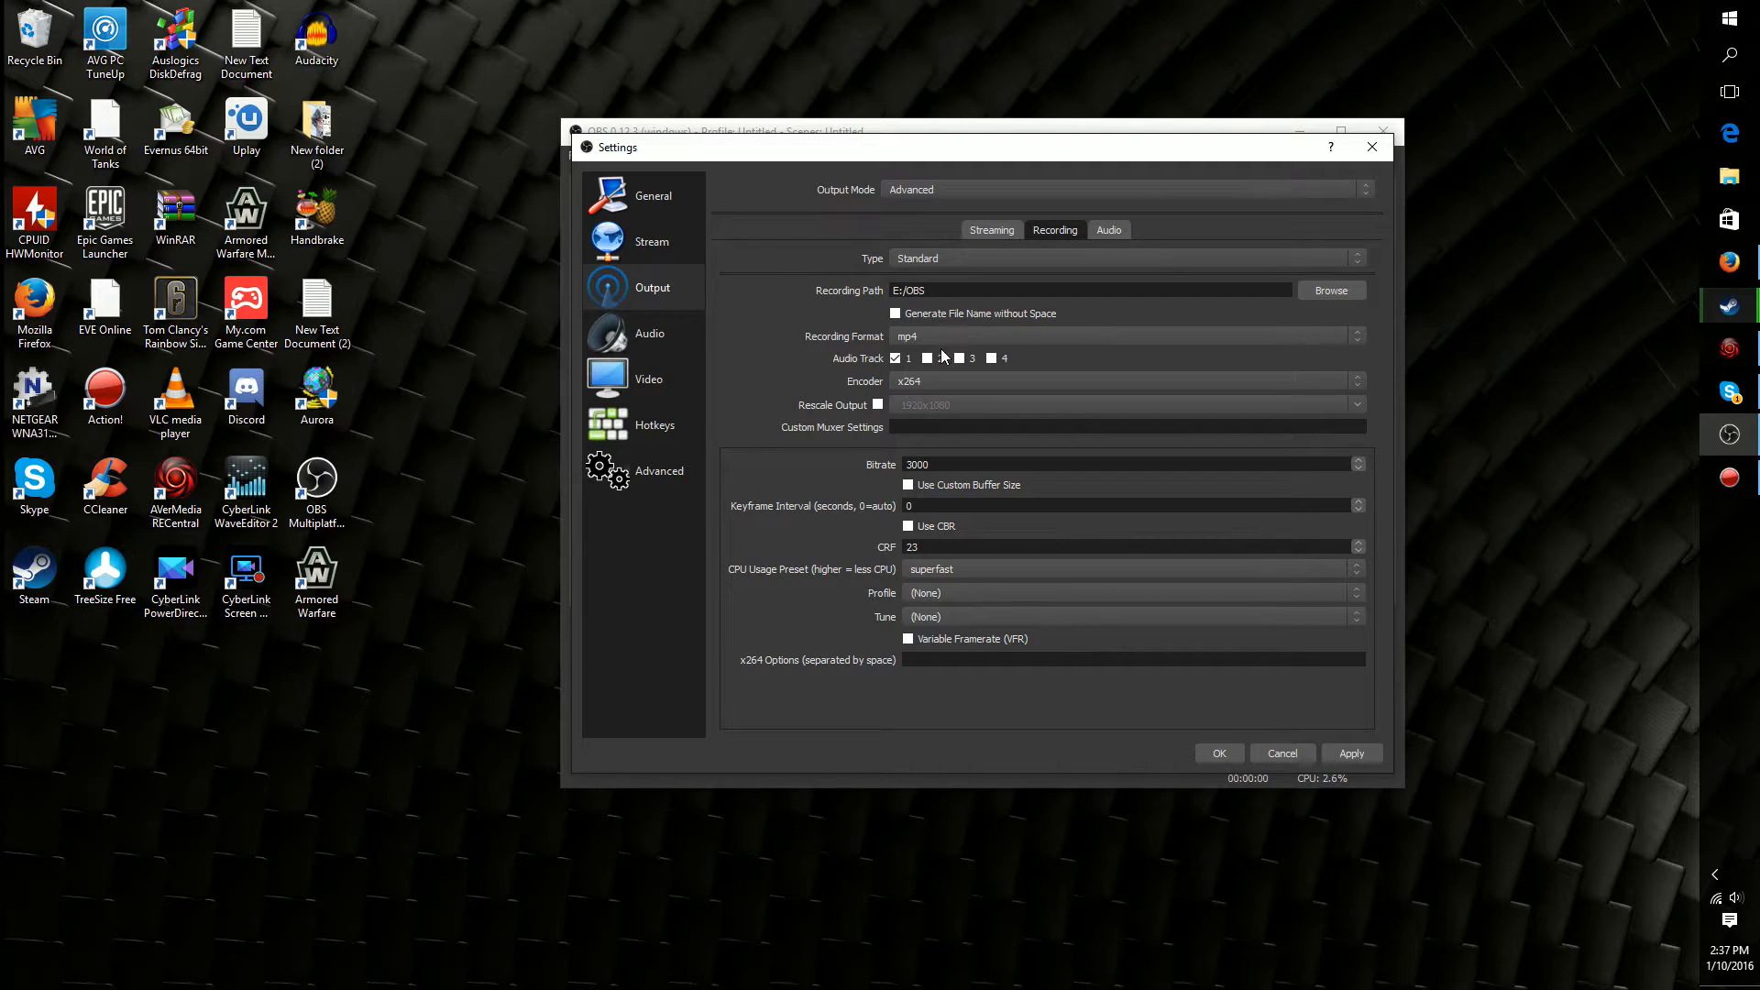
click(932, 339)
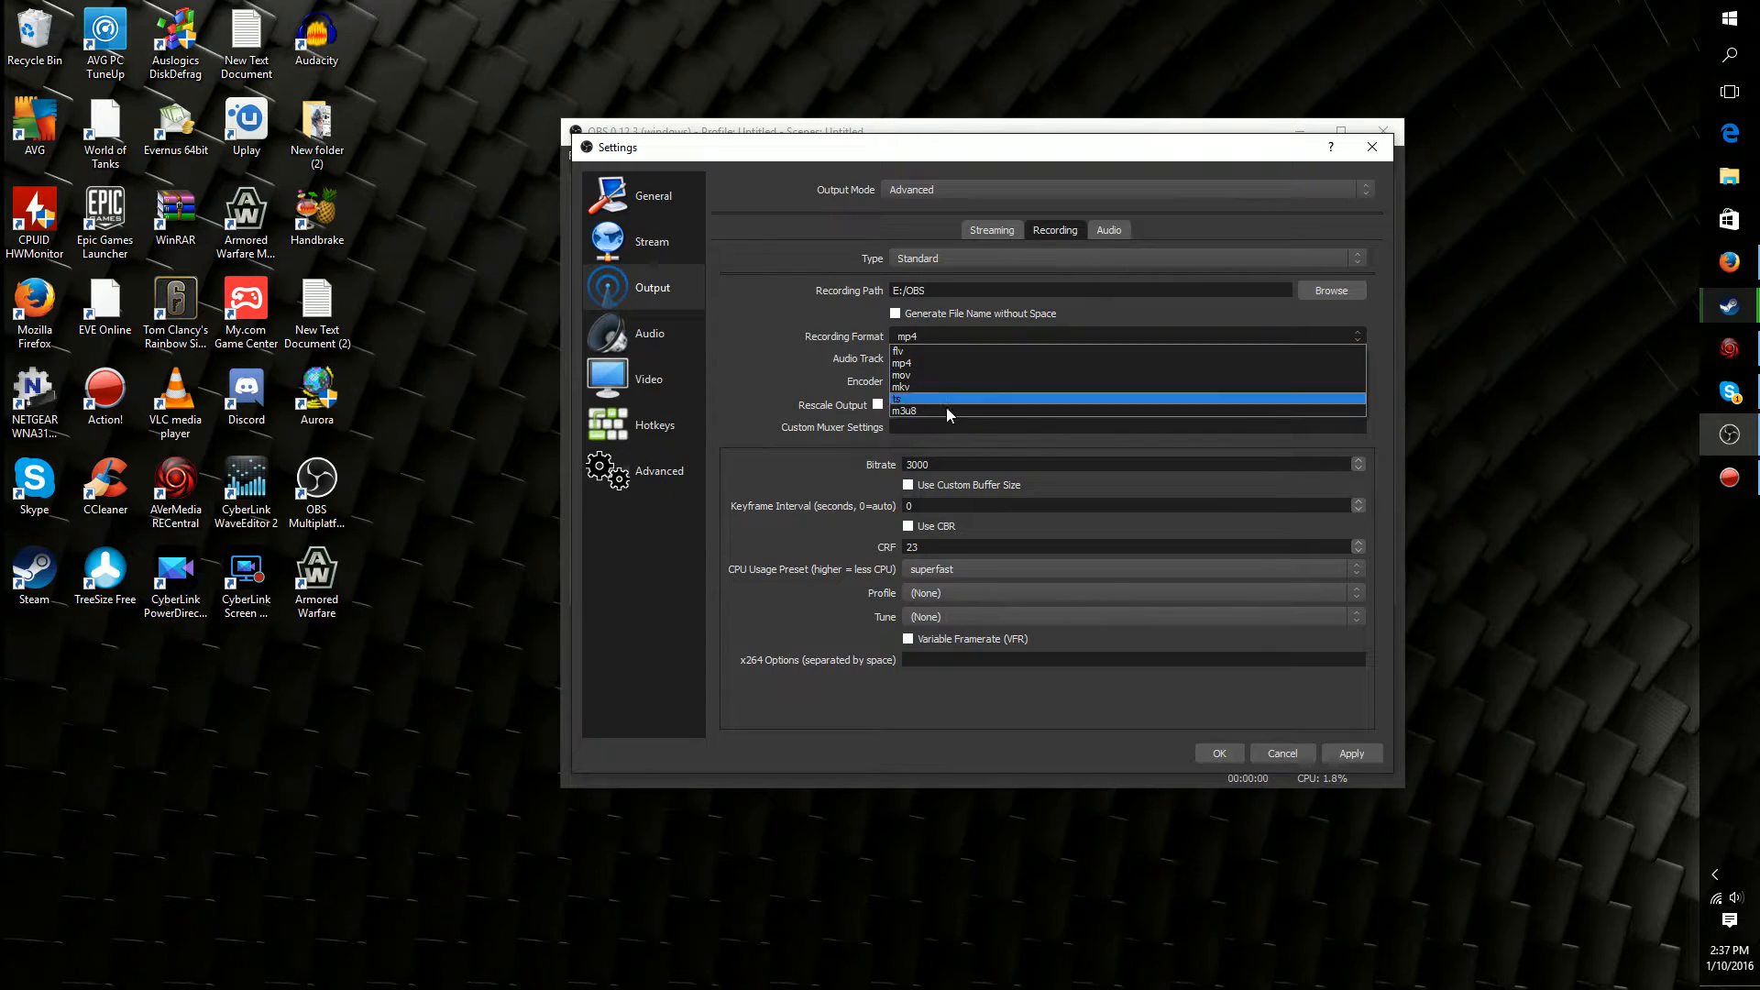
click(923, 364)
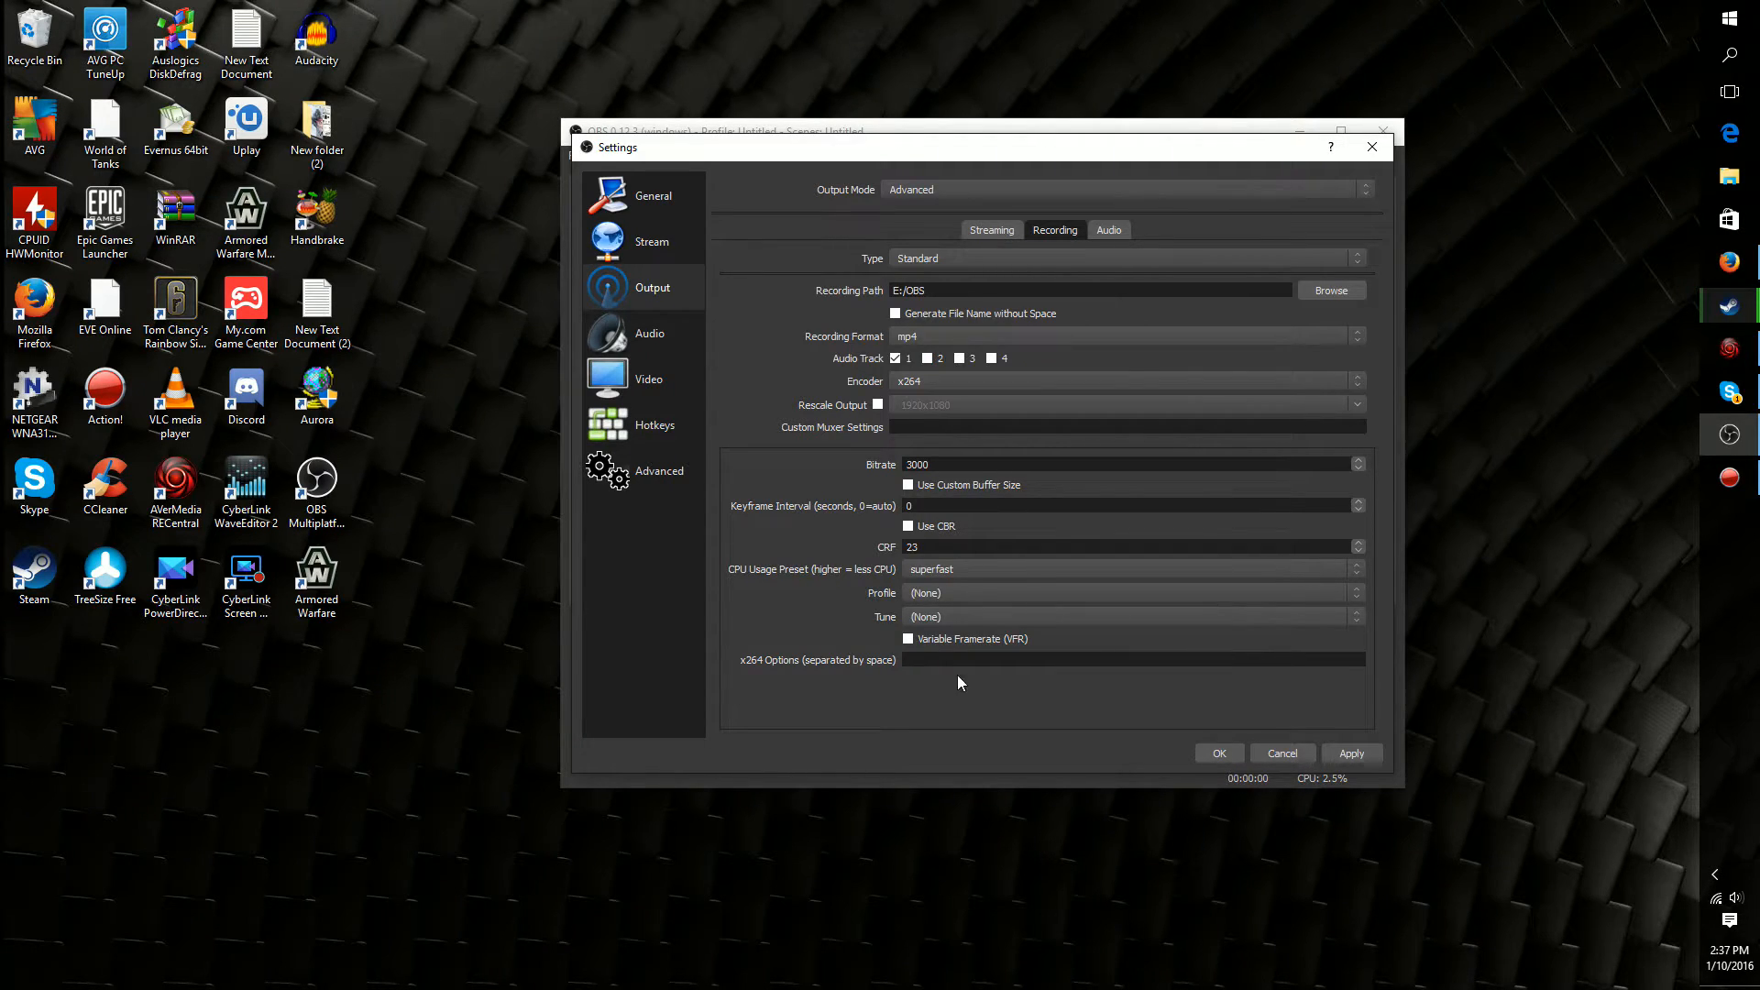
Choose the x264 recording encoder and set its bitrate to 3500
click(923, 384)
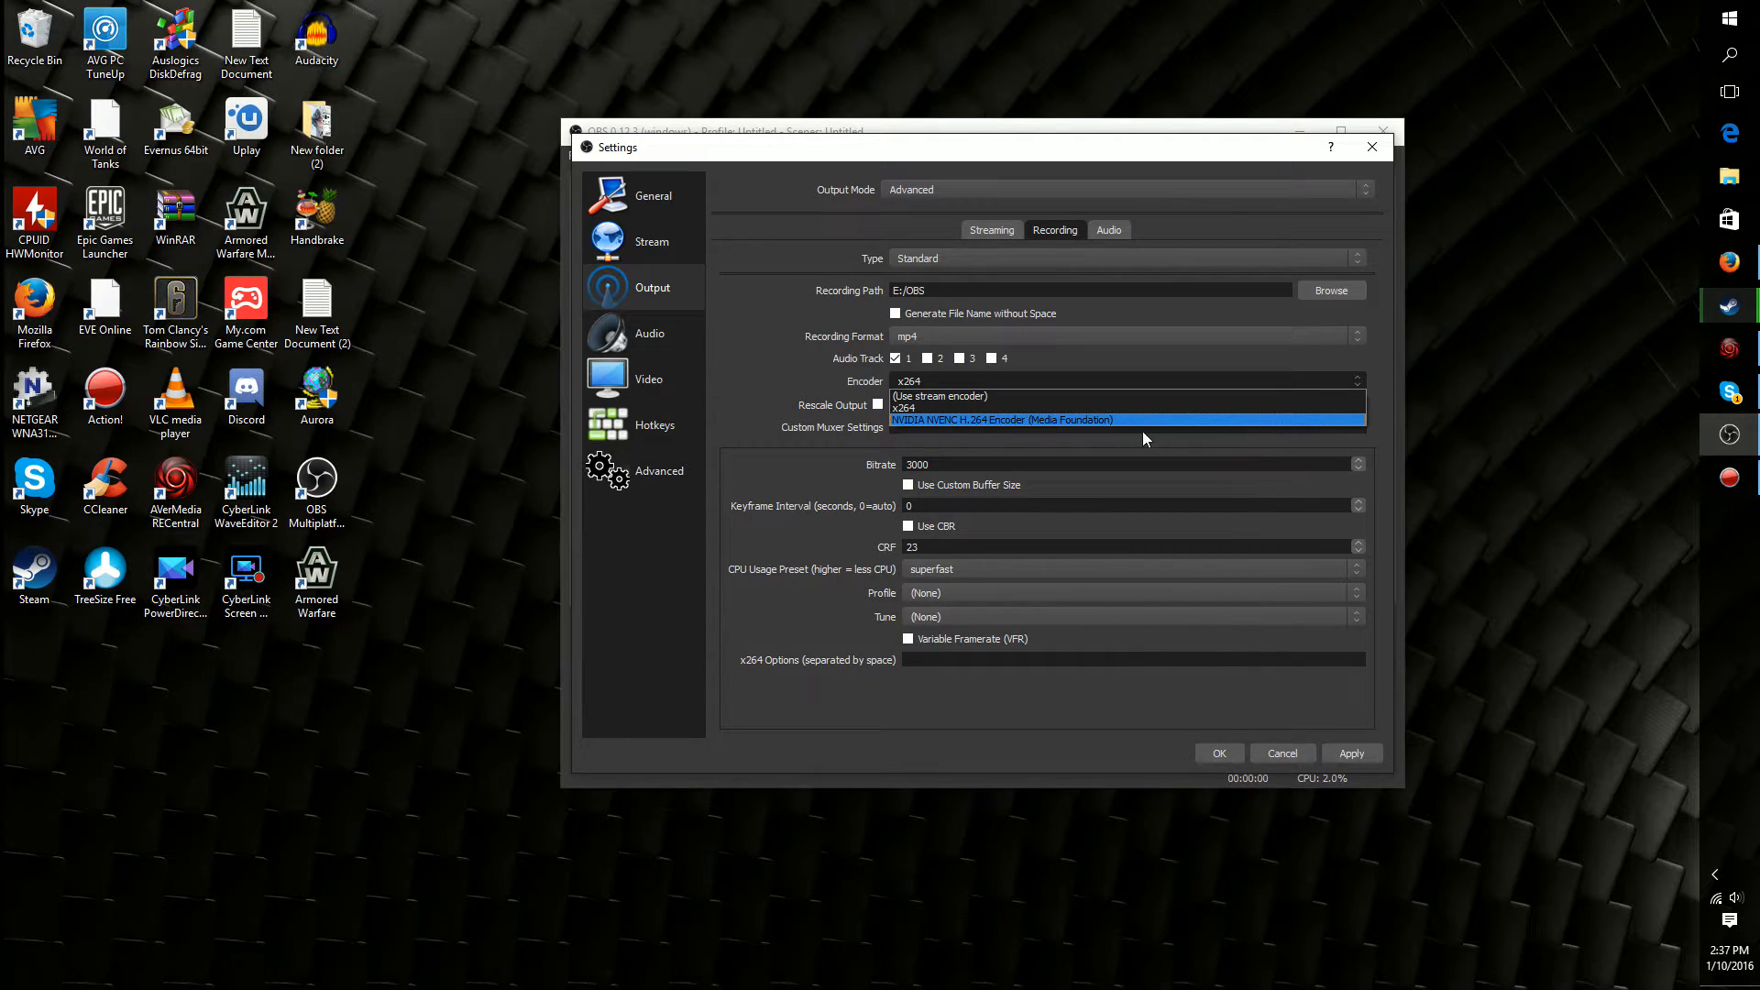
click(922, 409)
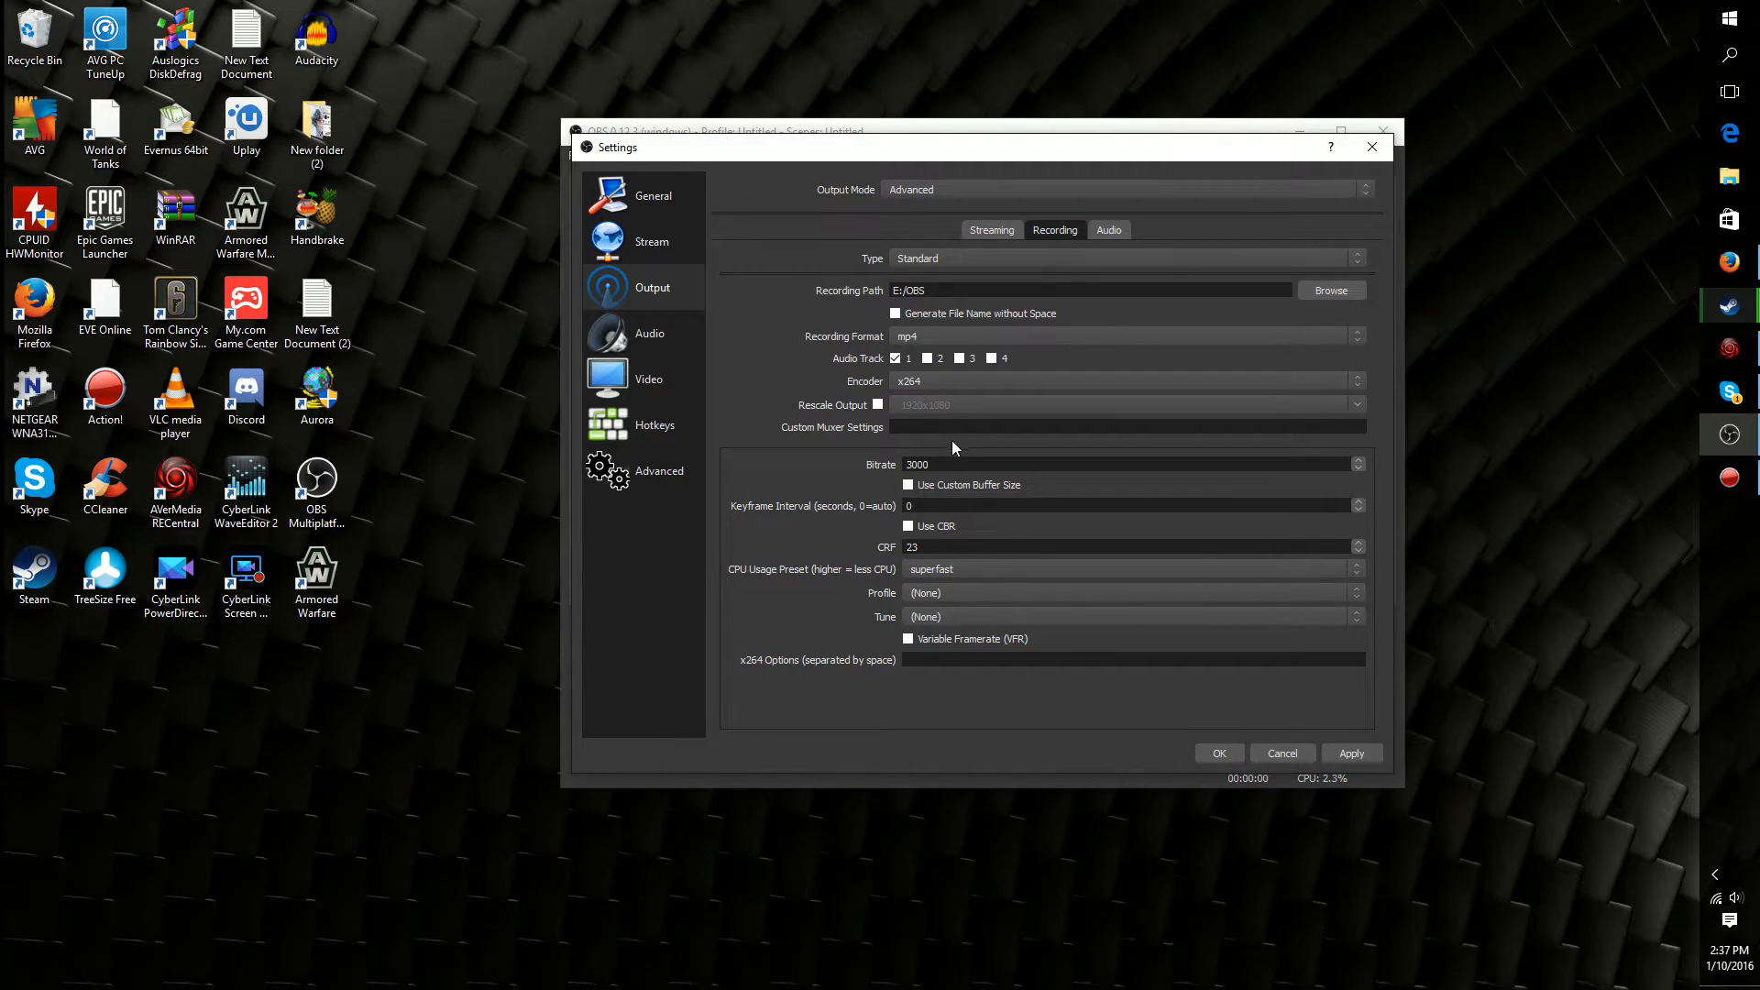
drag(945, 465, 878, 451)
click(864, 460)
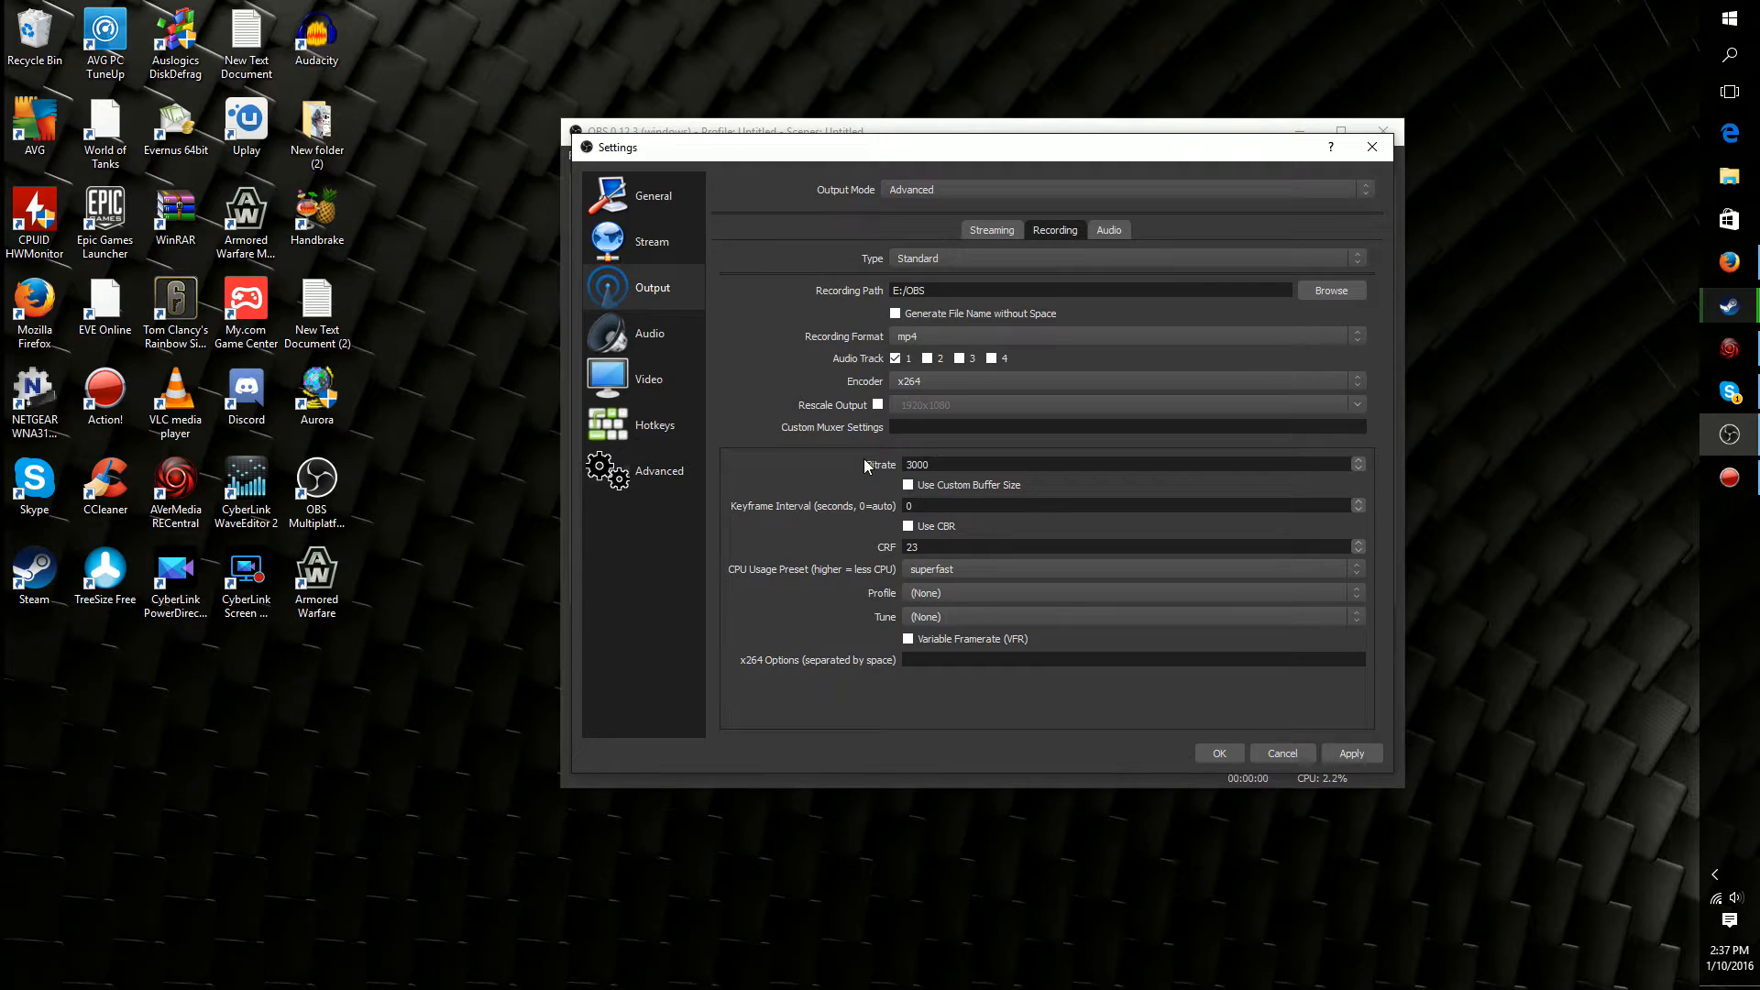
drag(955, 459, 869, 466)
click(957, 464)
key(BackSpace)
key(BackSpace)
text(5000)
drag(963, 145, 959, 131)
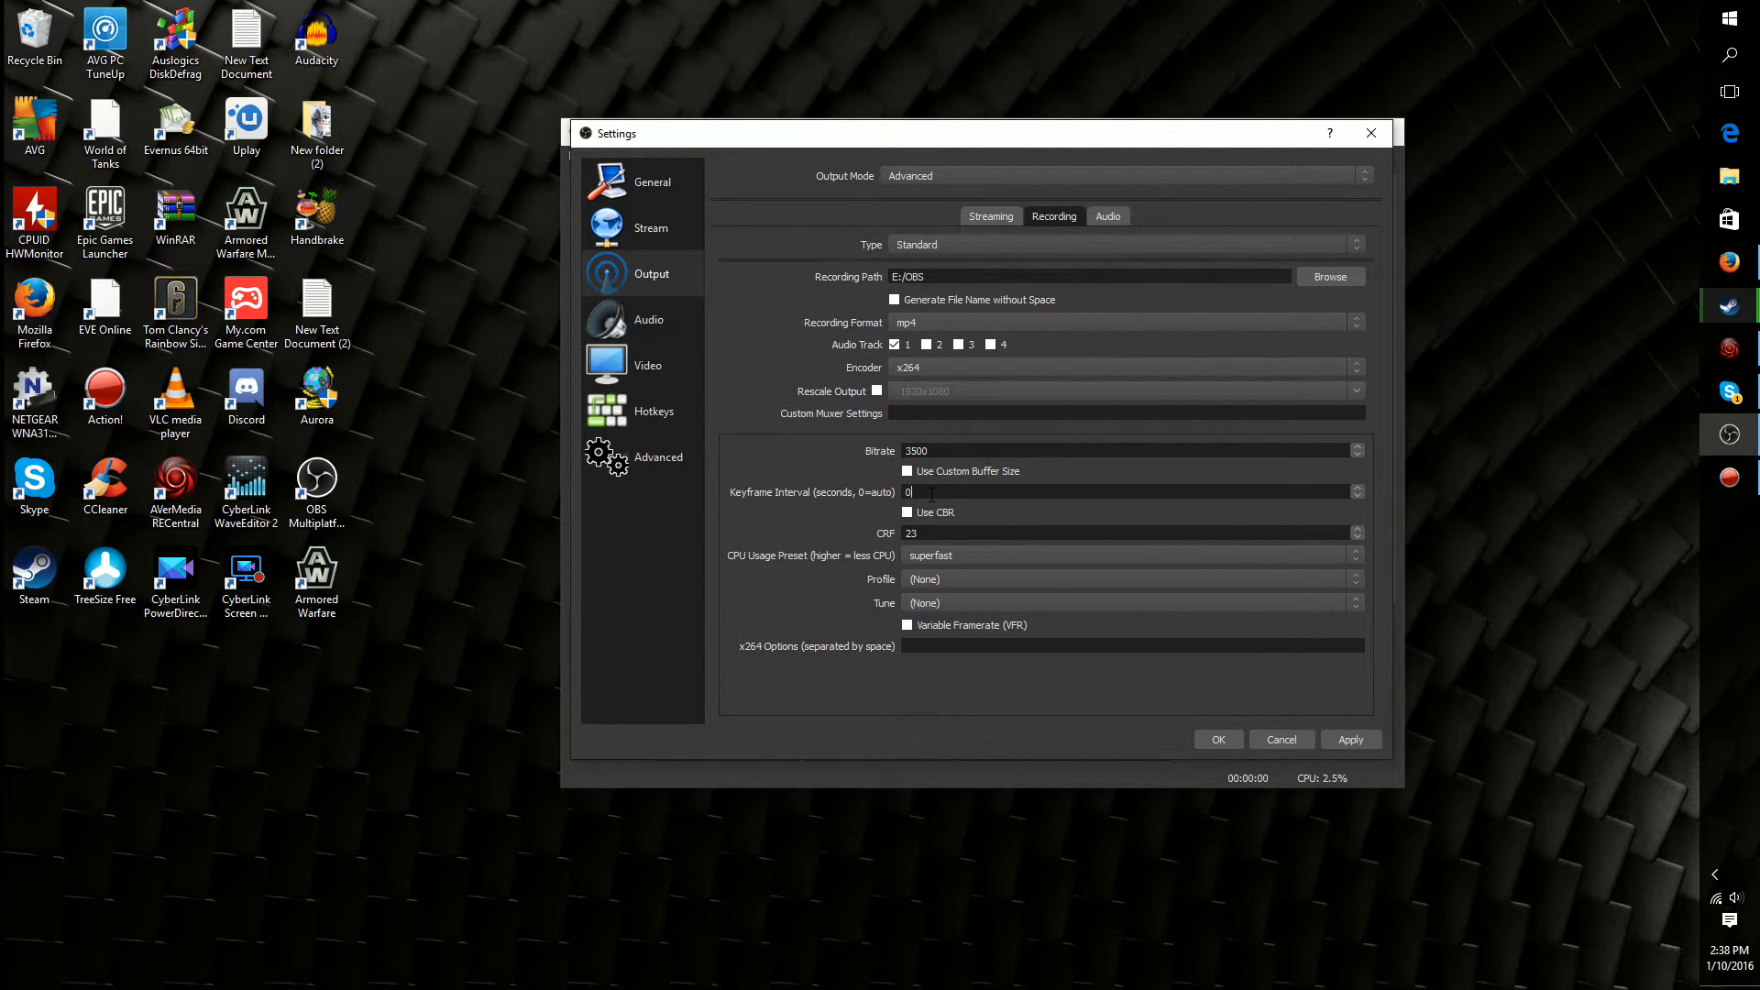
Set the recording keyframe interval to 2 seconds and leave CBR disabled
text(2)
click(907, 512)
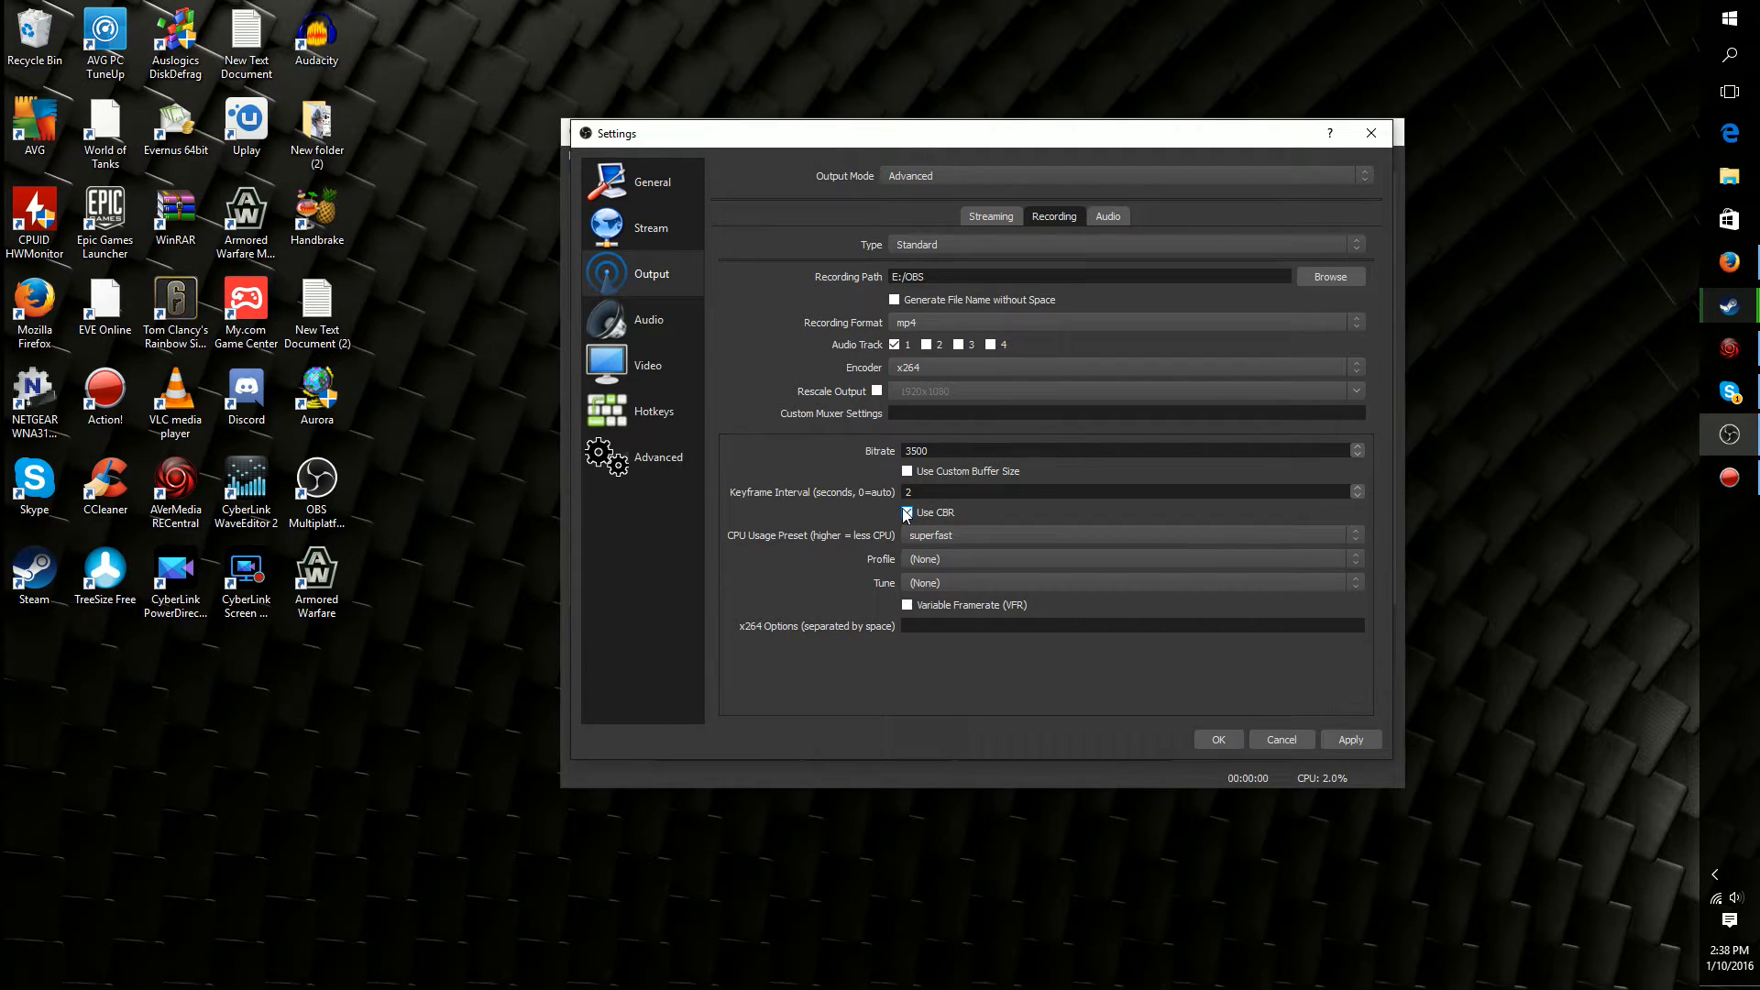
click(907, 512)
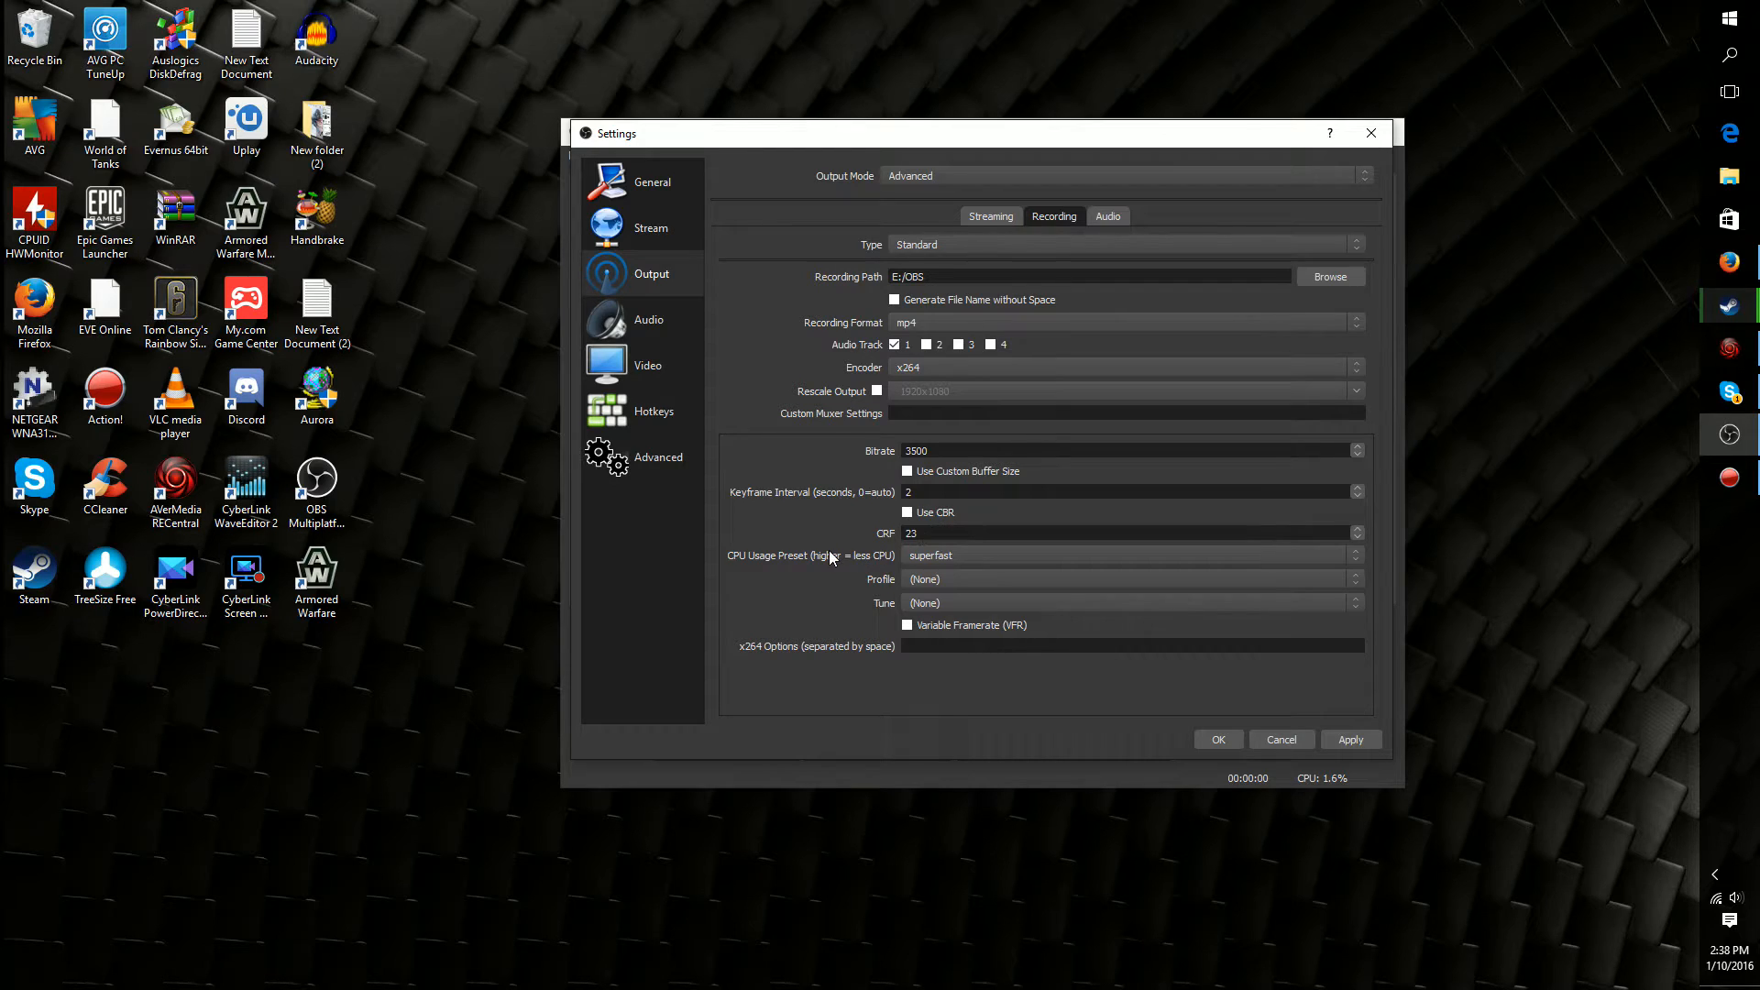
Set the recording encoder's CPU usage preset to veryfast and save the settings
click(972, 558)
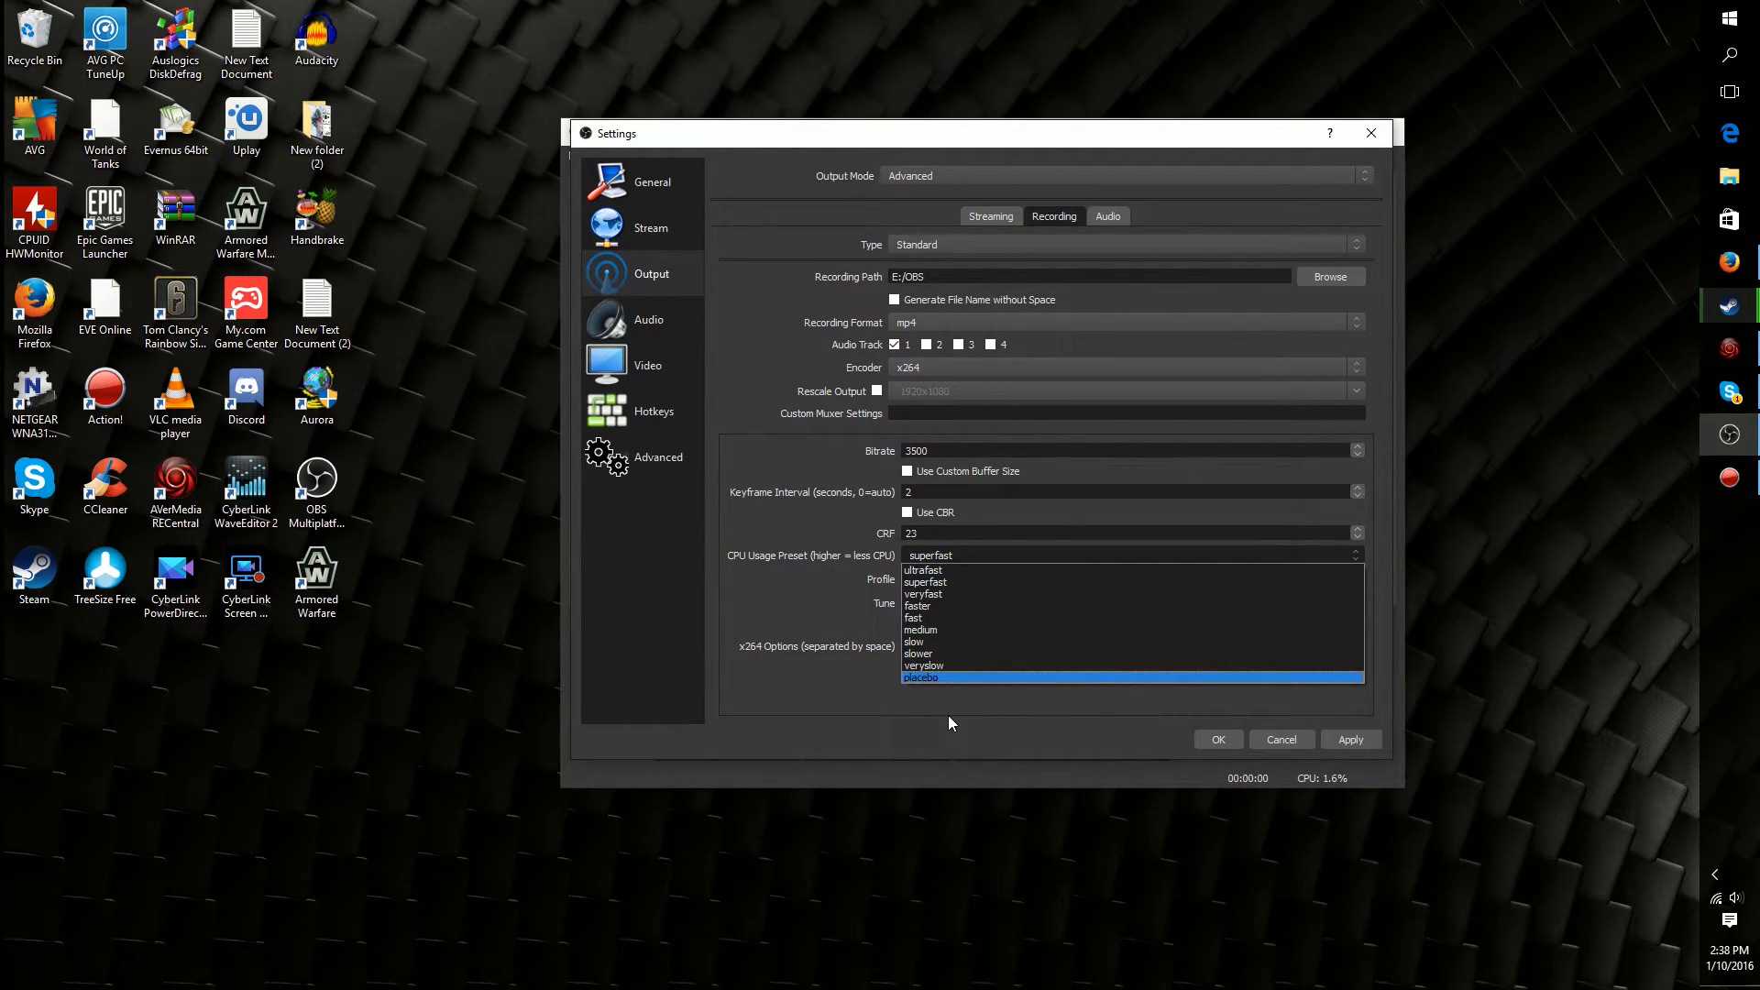
click(928, 583)
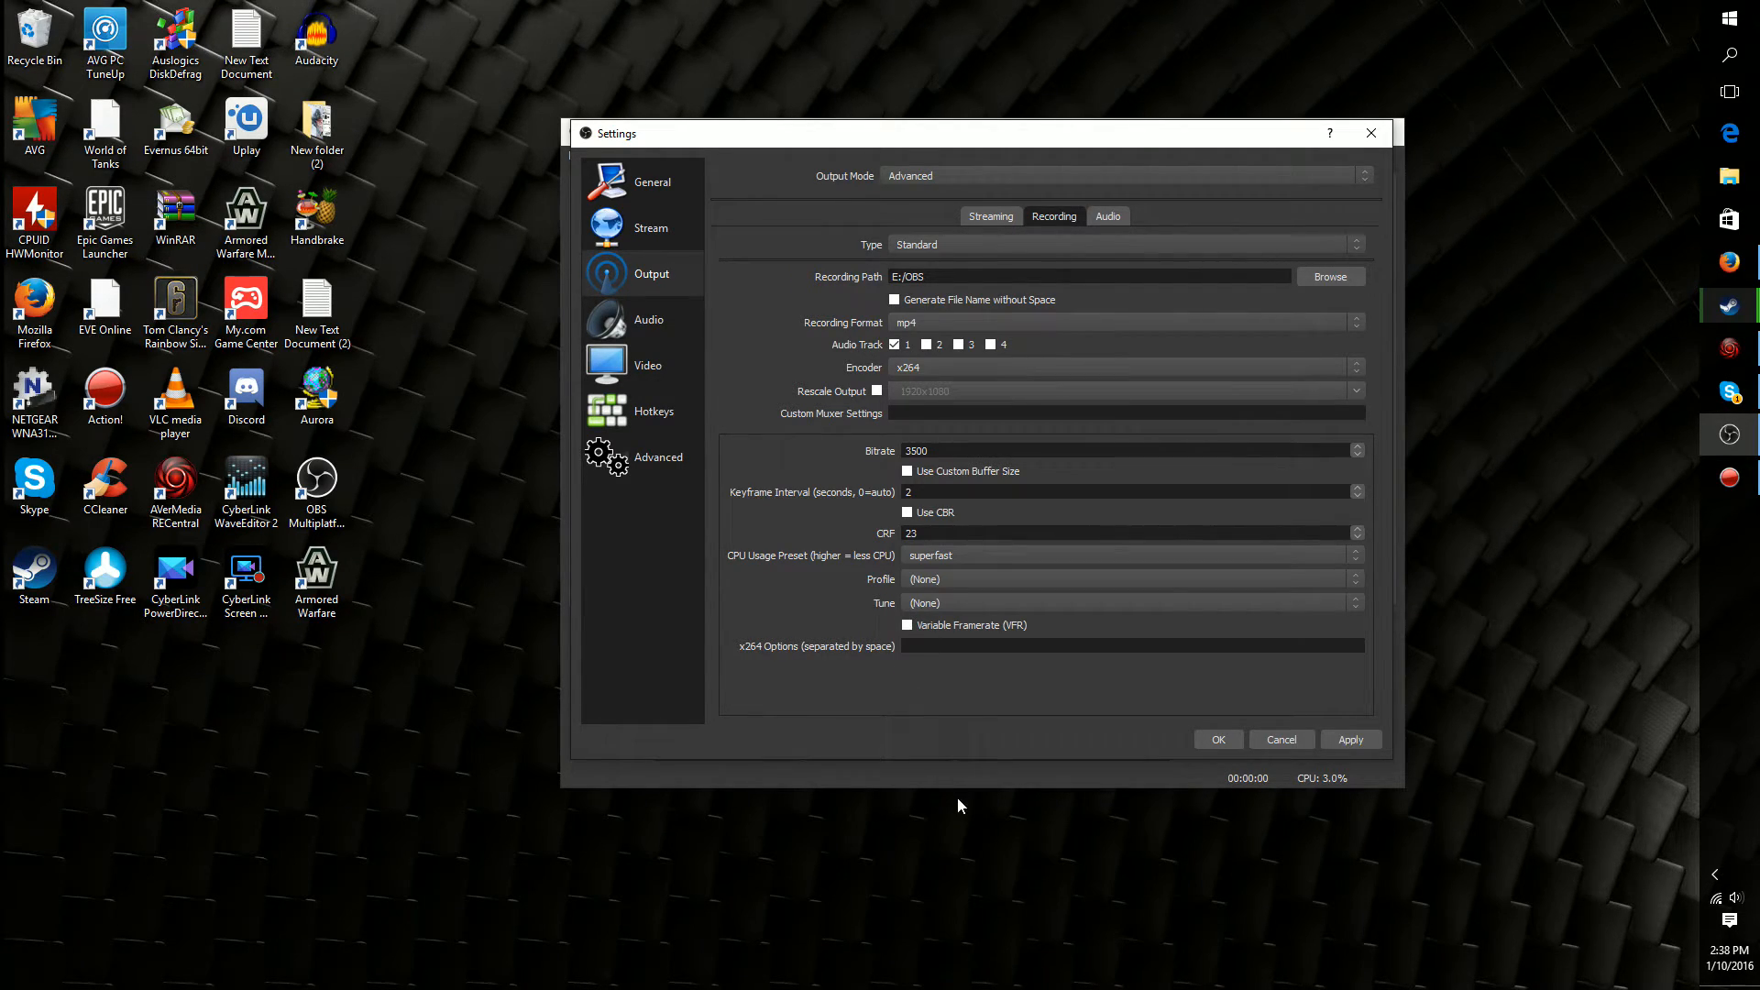
drag(812, 134, 829, 136)
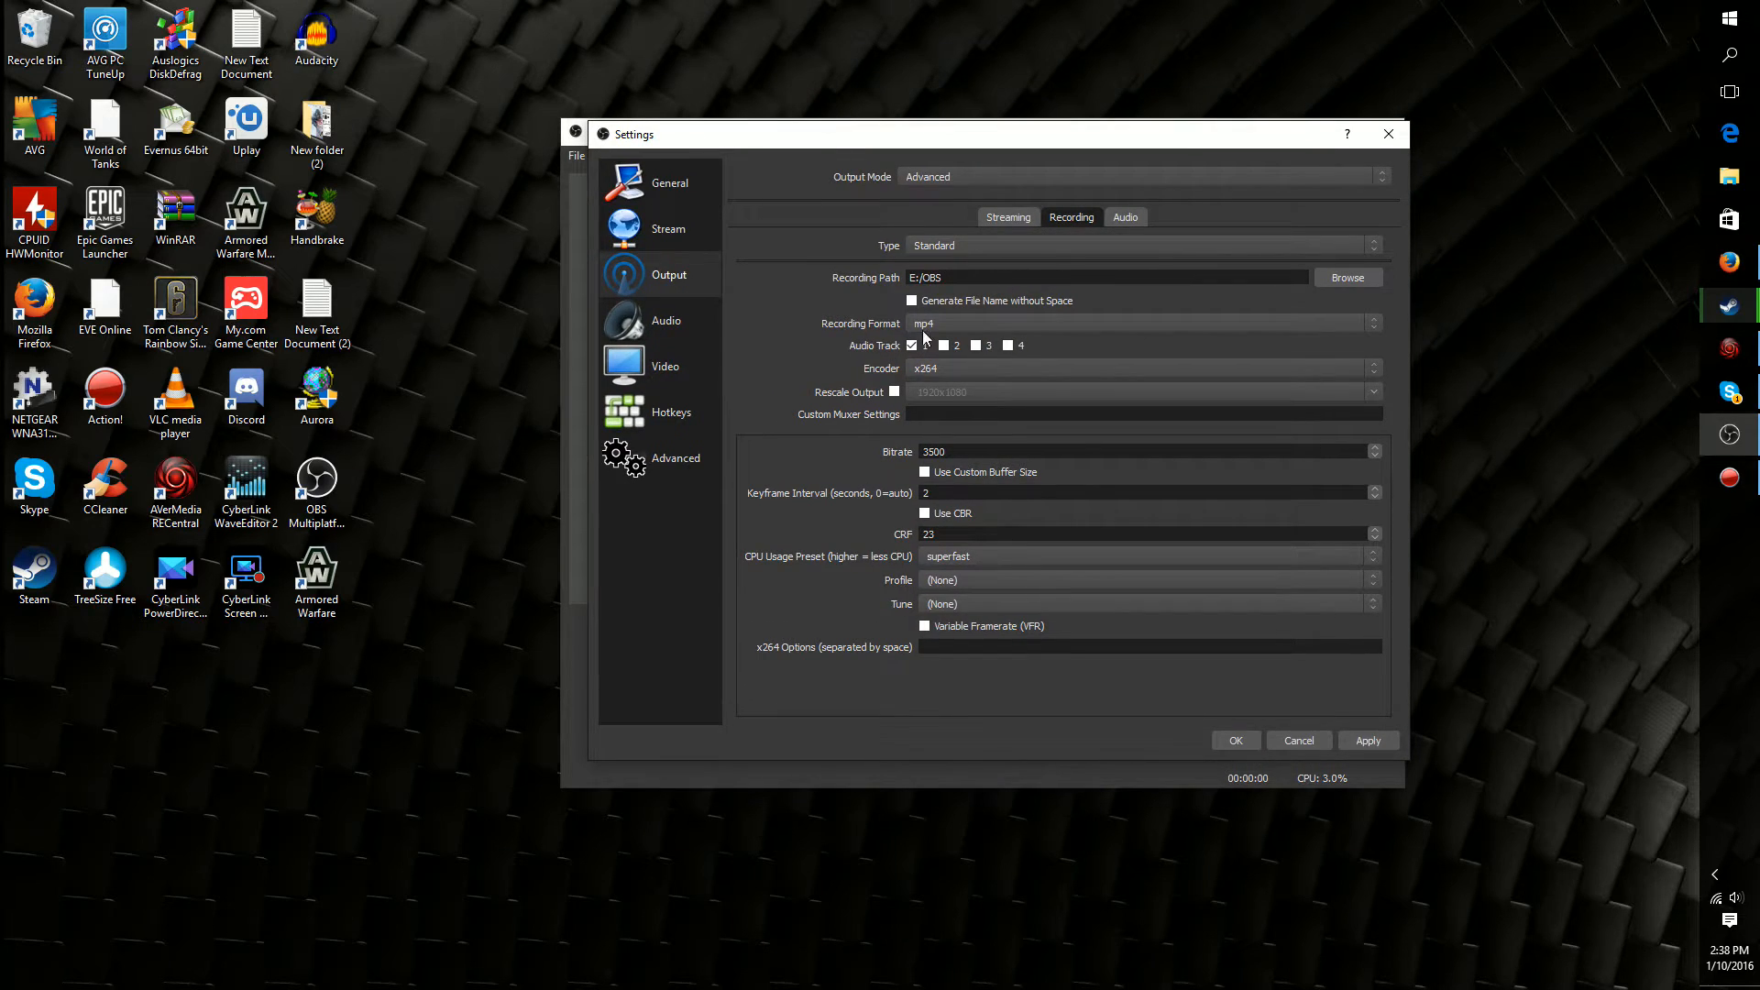
click(946, 559)
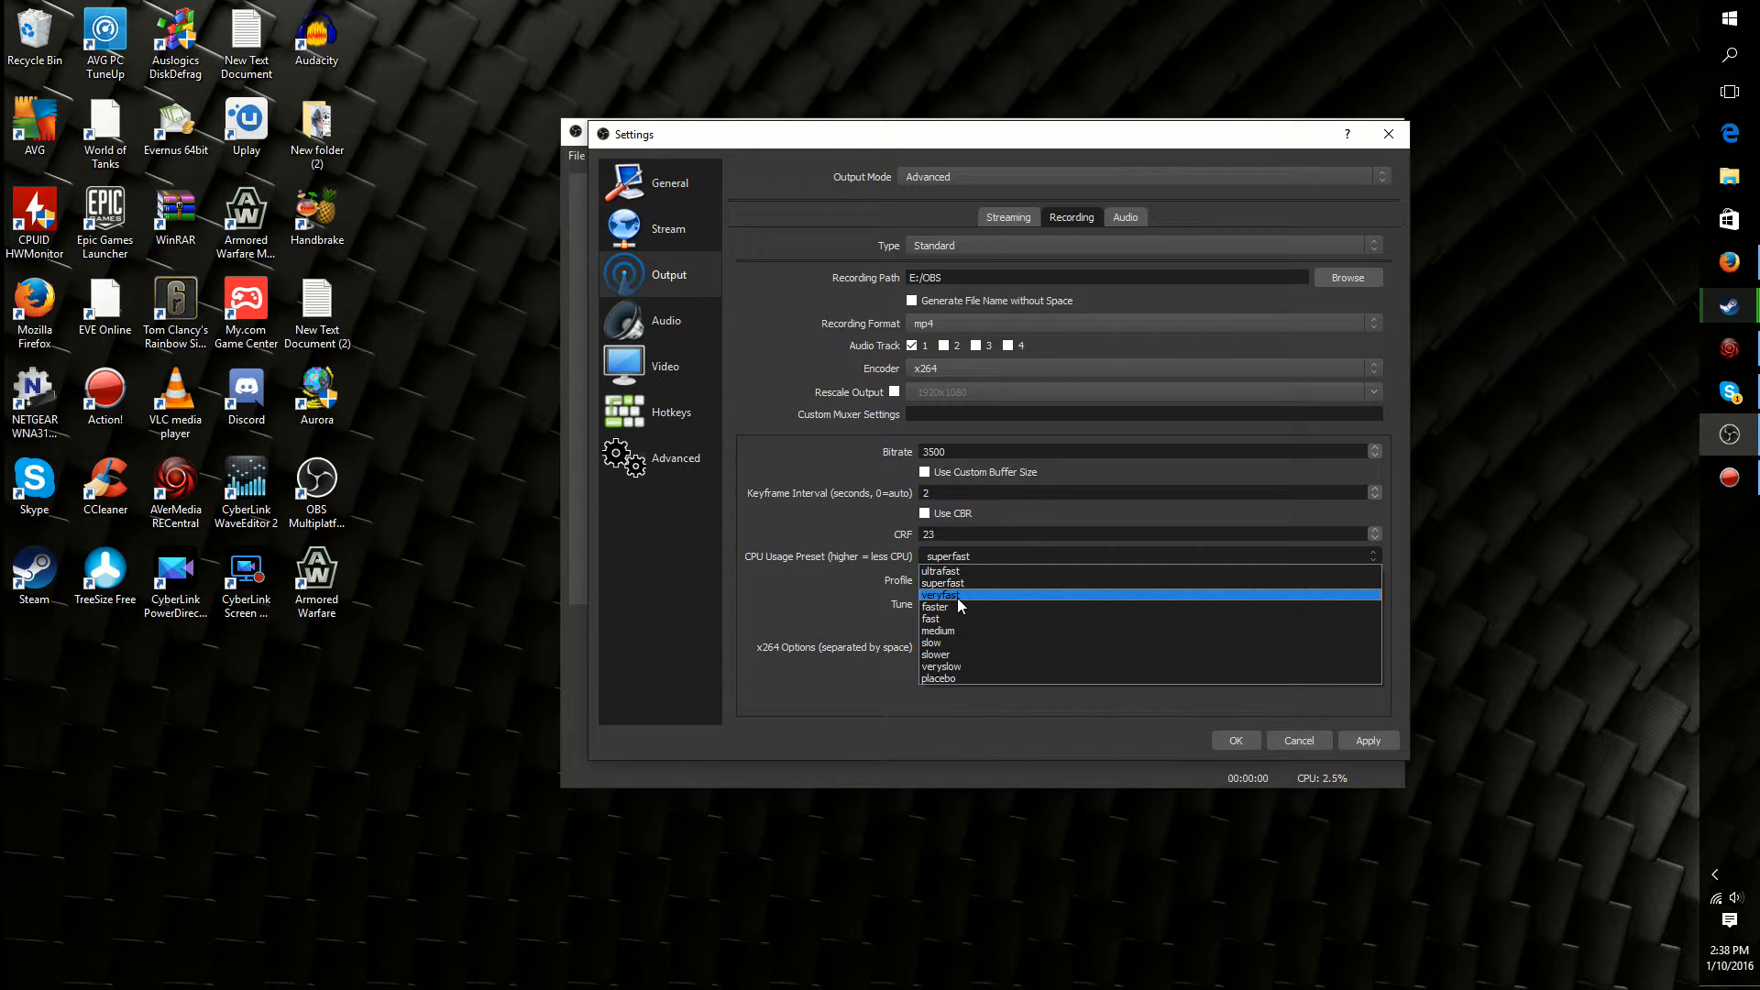
click(957, 598)
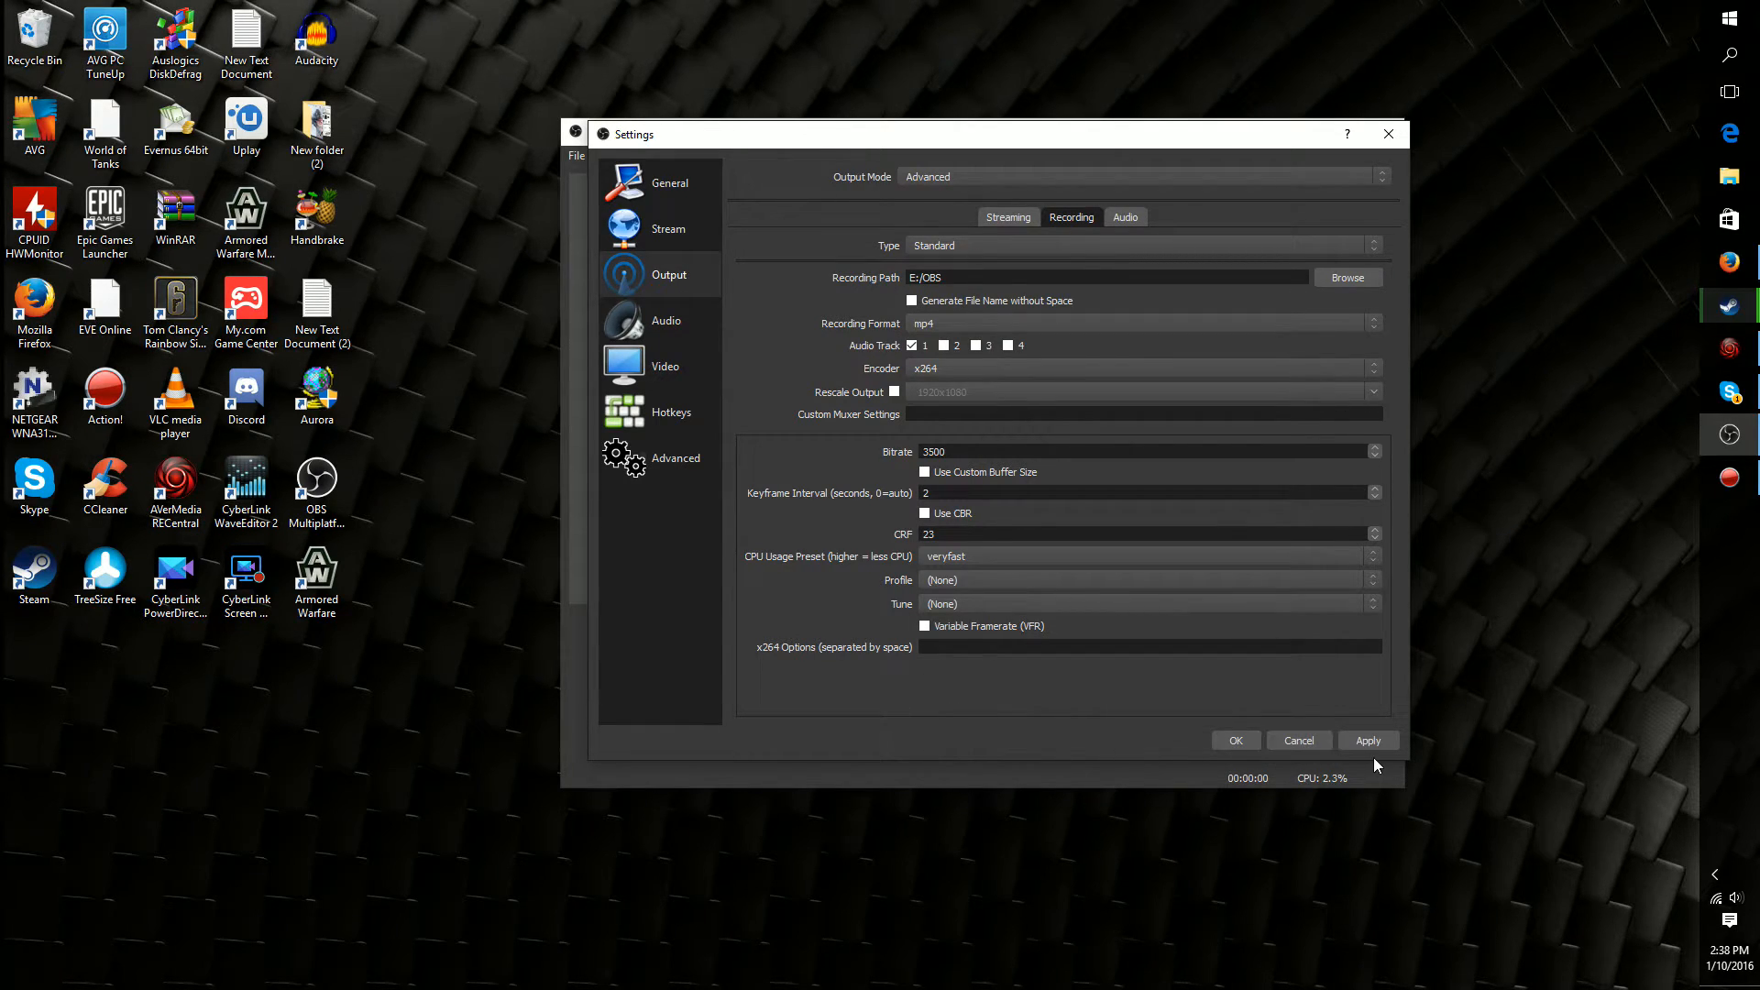
click(1233, 741)
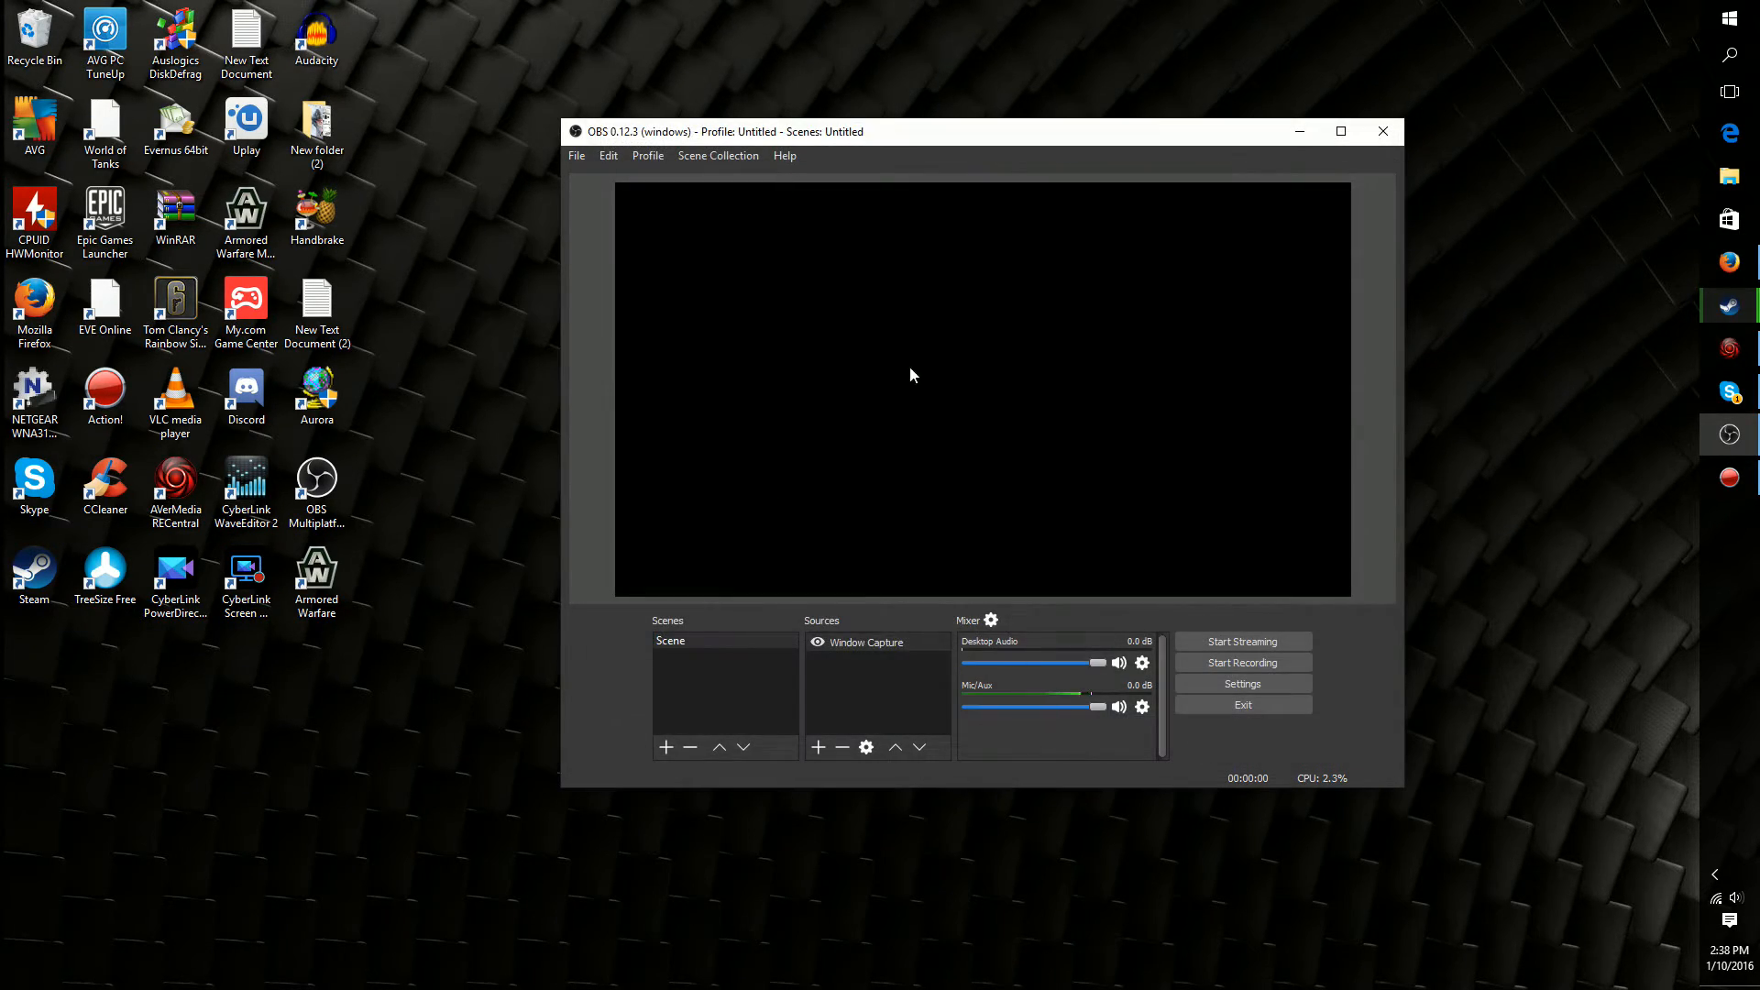
Reopen the settings and review the available audio sample rates
click(583, 158)
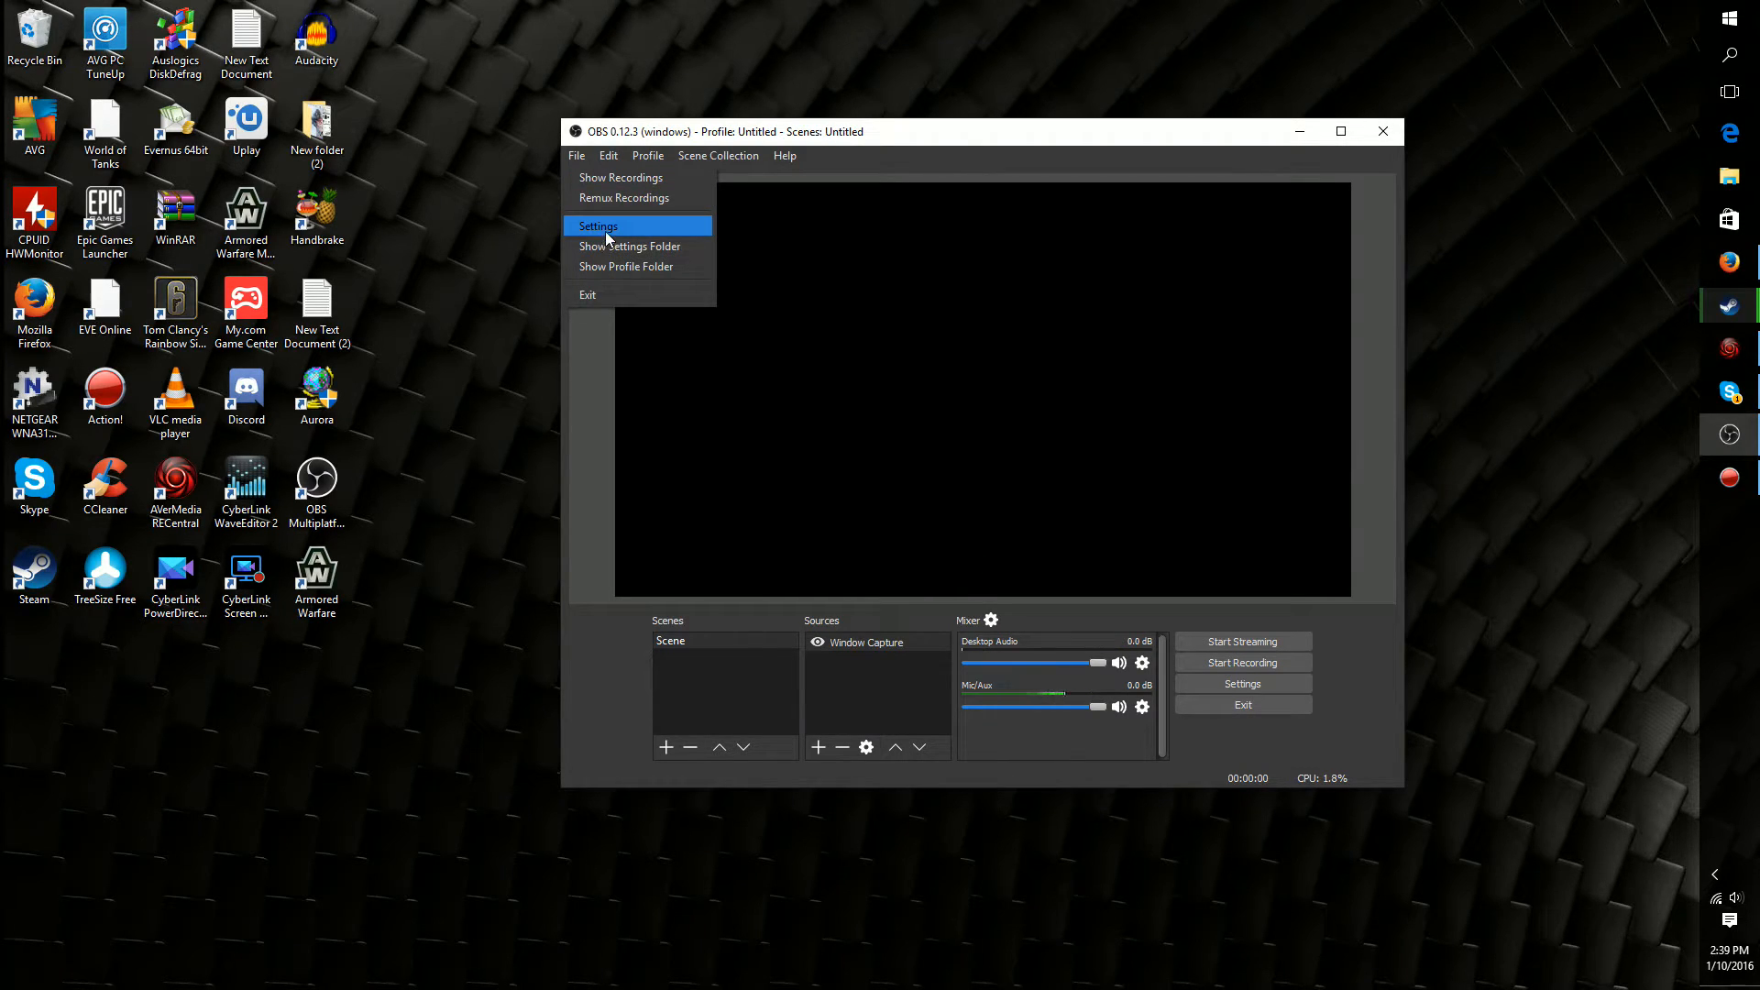
click(606, 231)
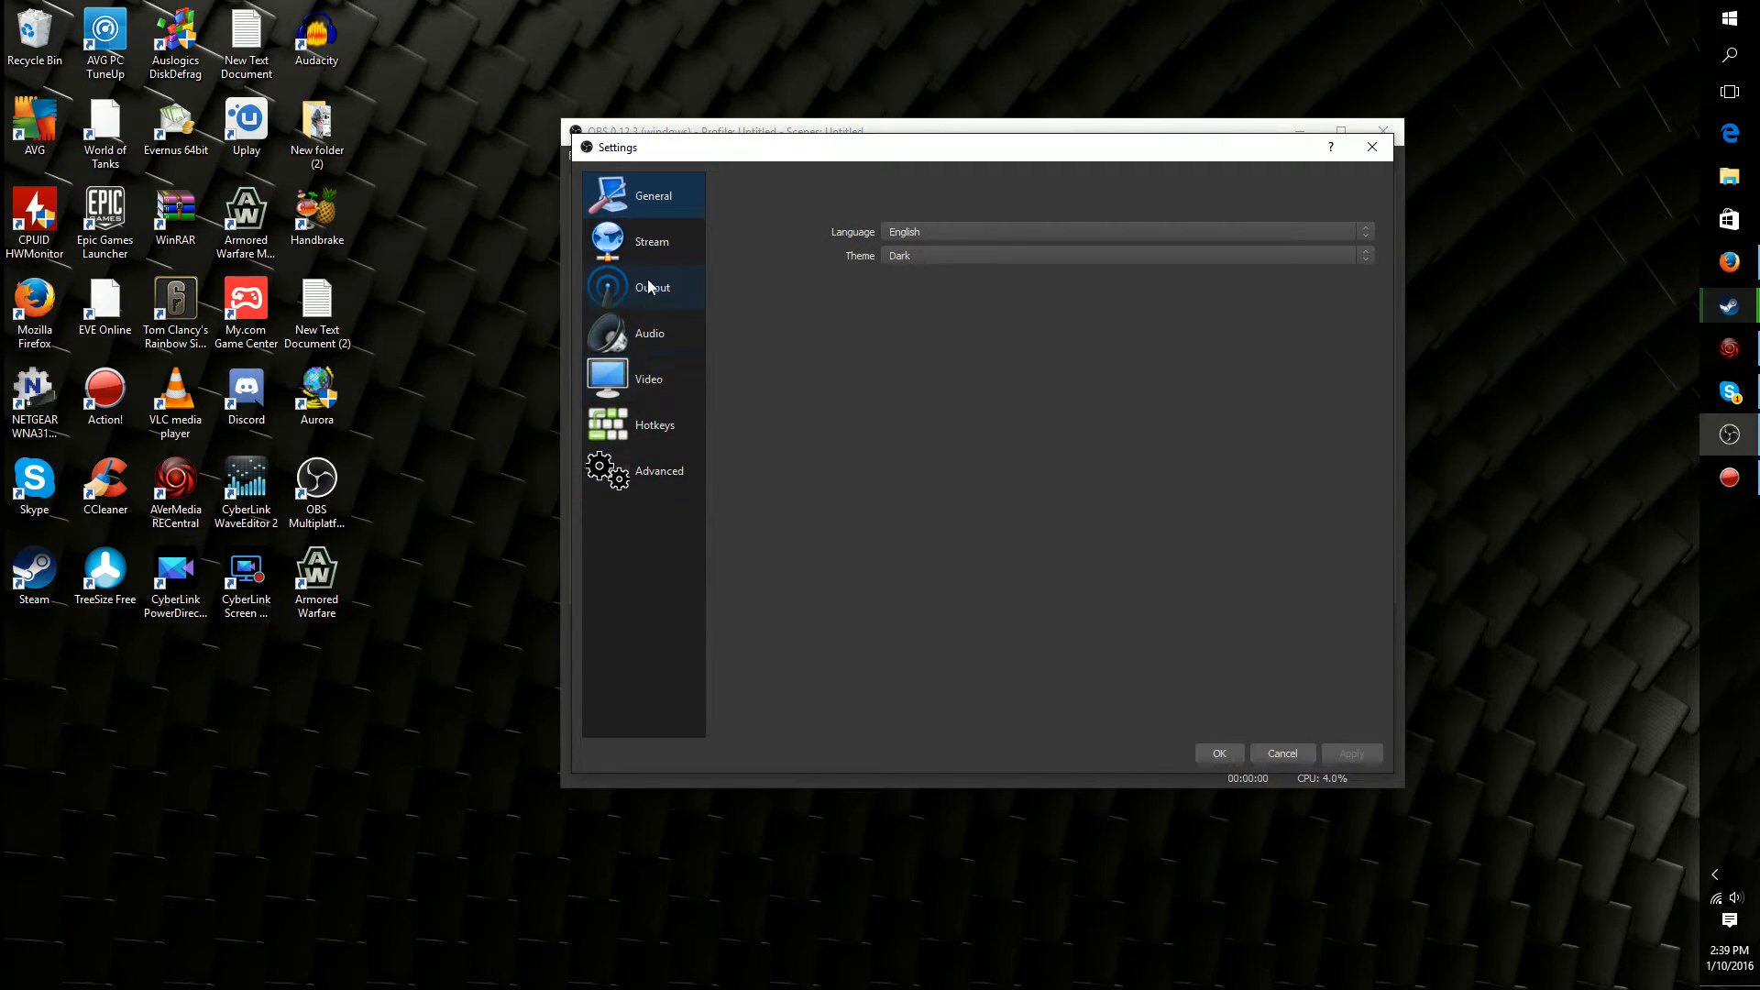
click(638, 334)
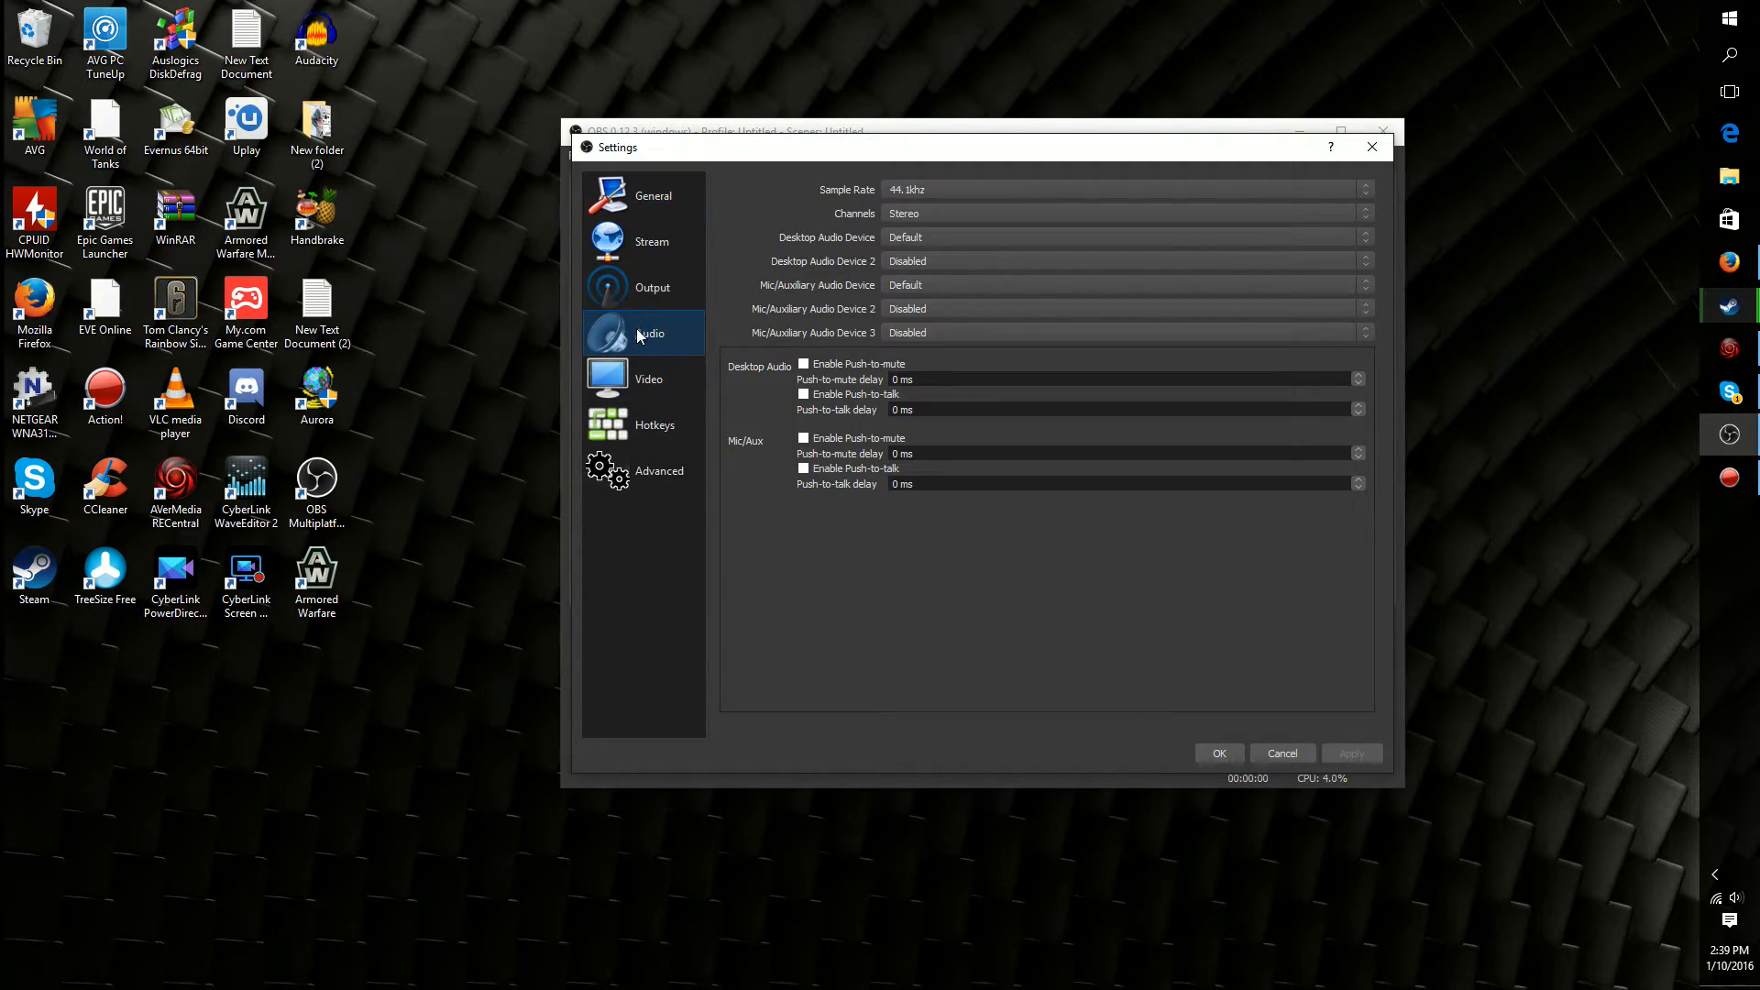
click(935, 189)
click(935, 189)
click(936, 189)
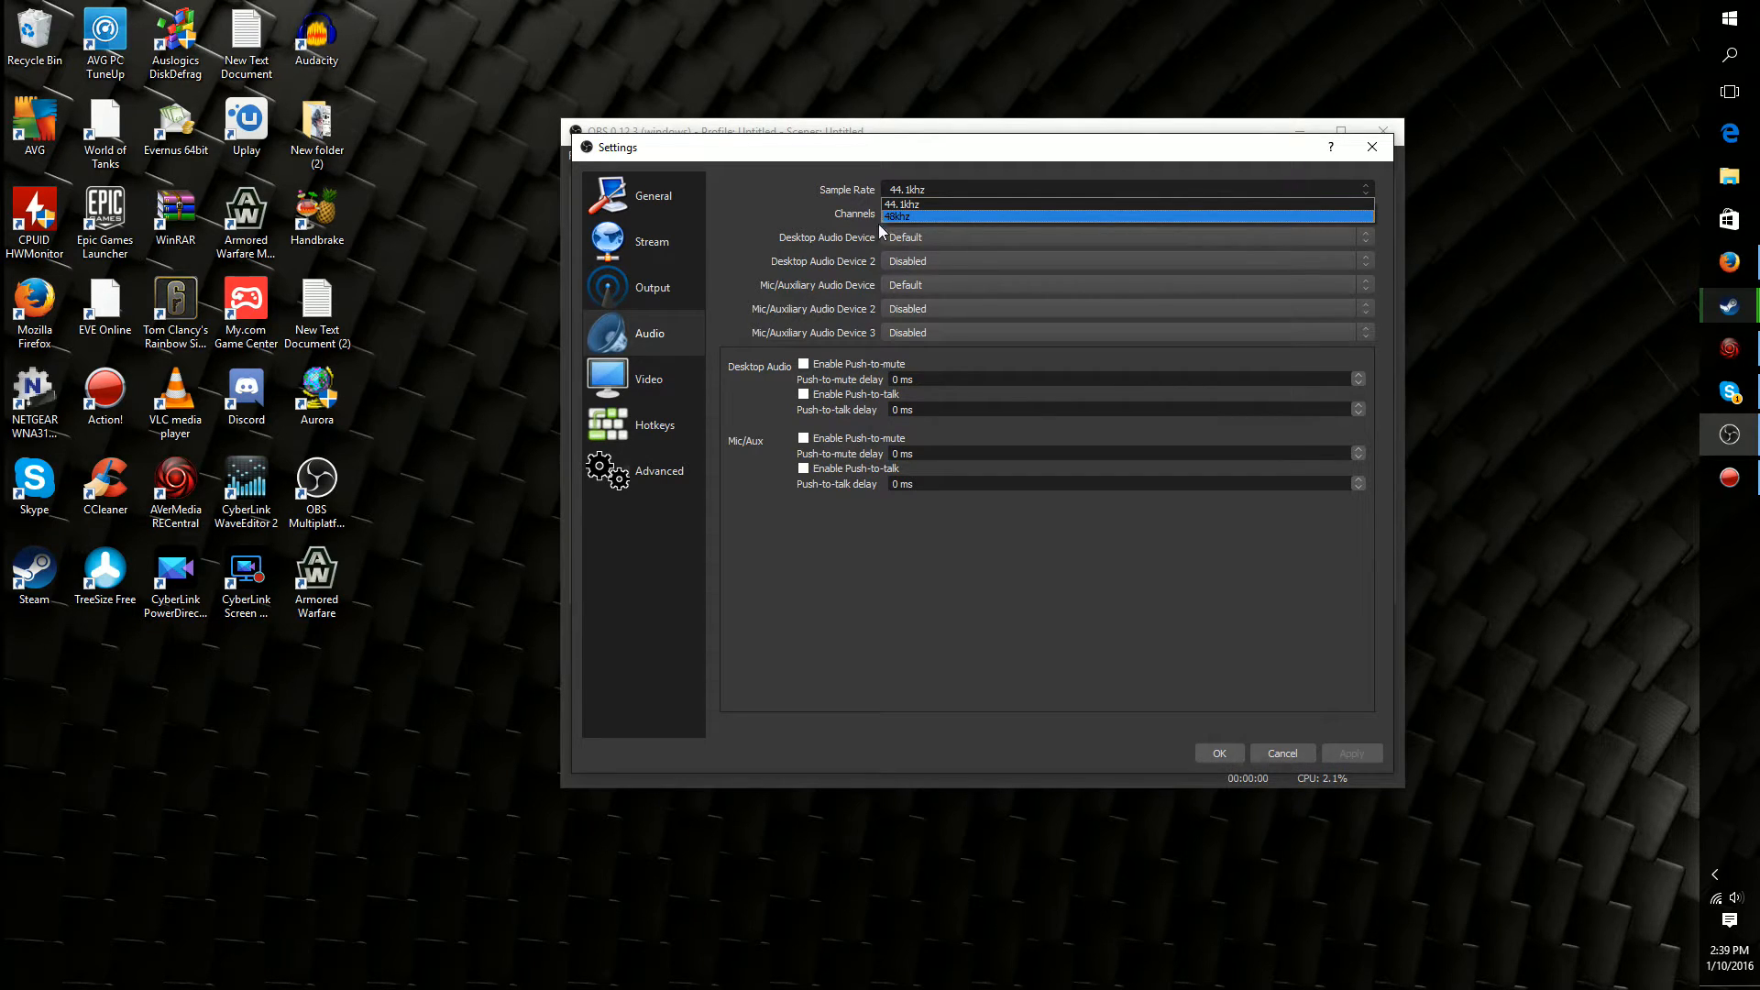
click(789, 214)
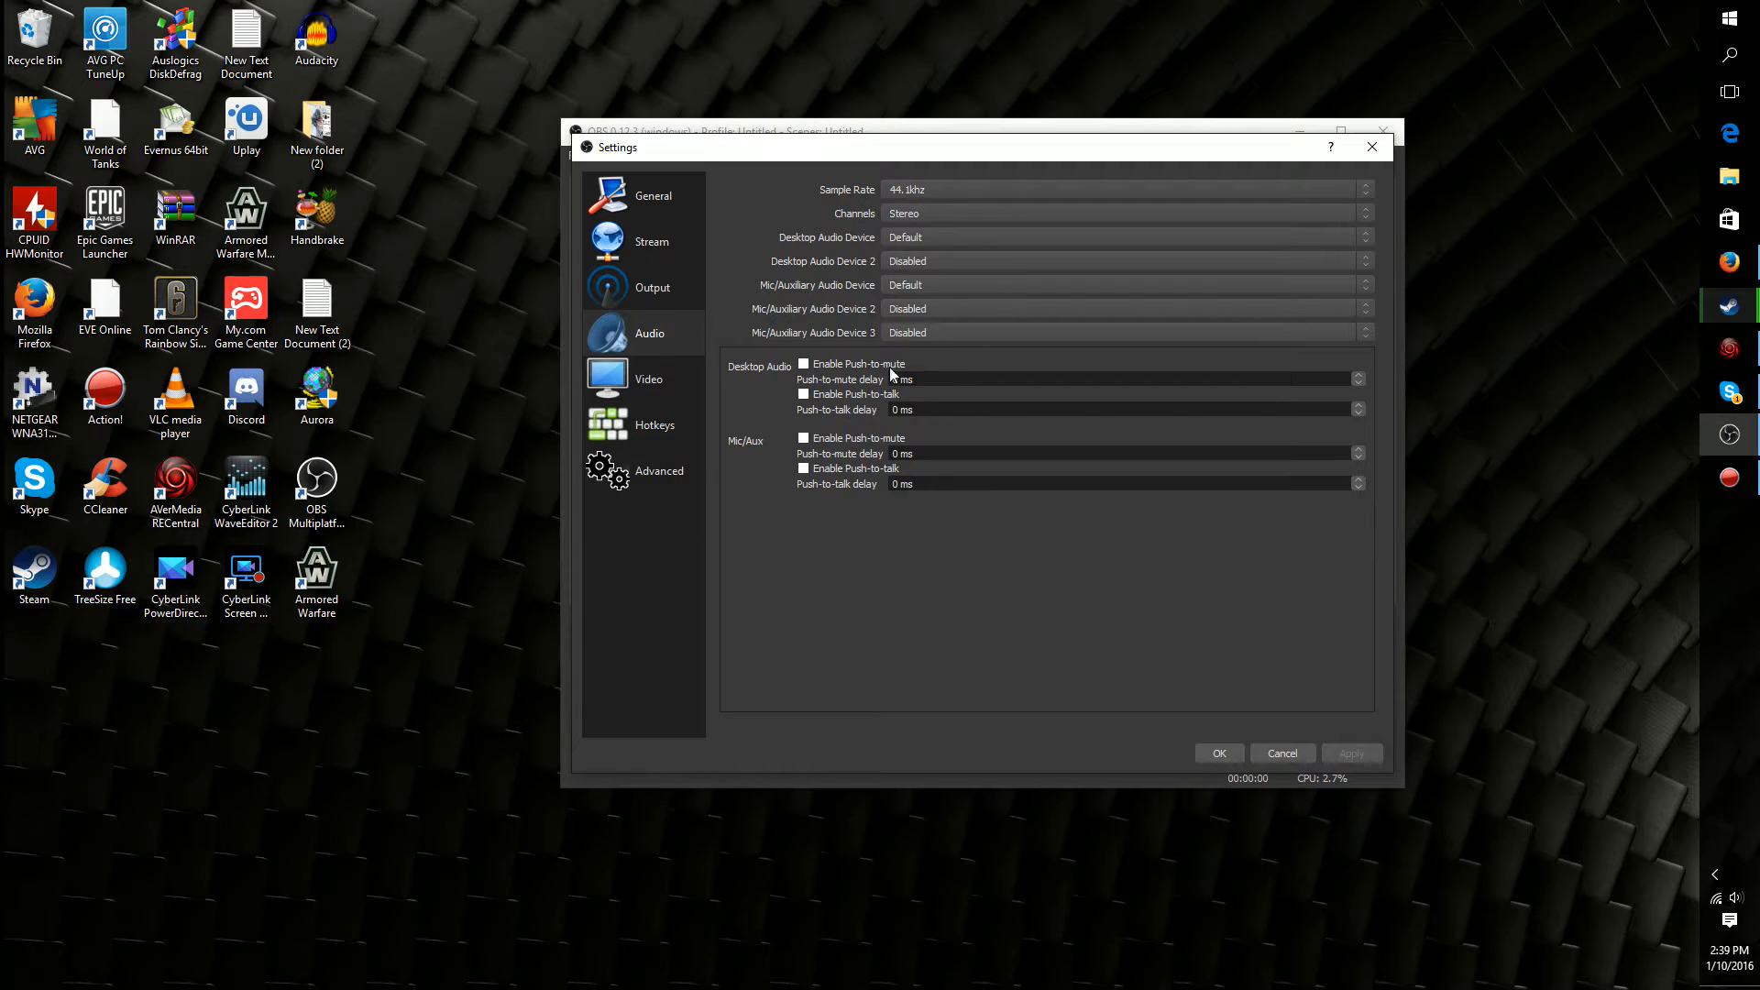
Review the video renderer options, the base and output resolutions, and the common FPS values
click(653, 384)
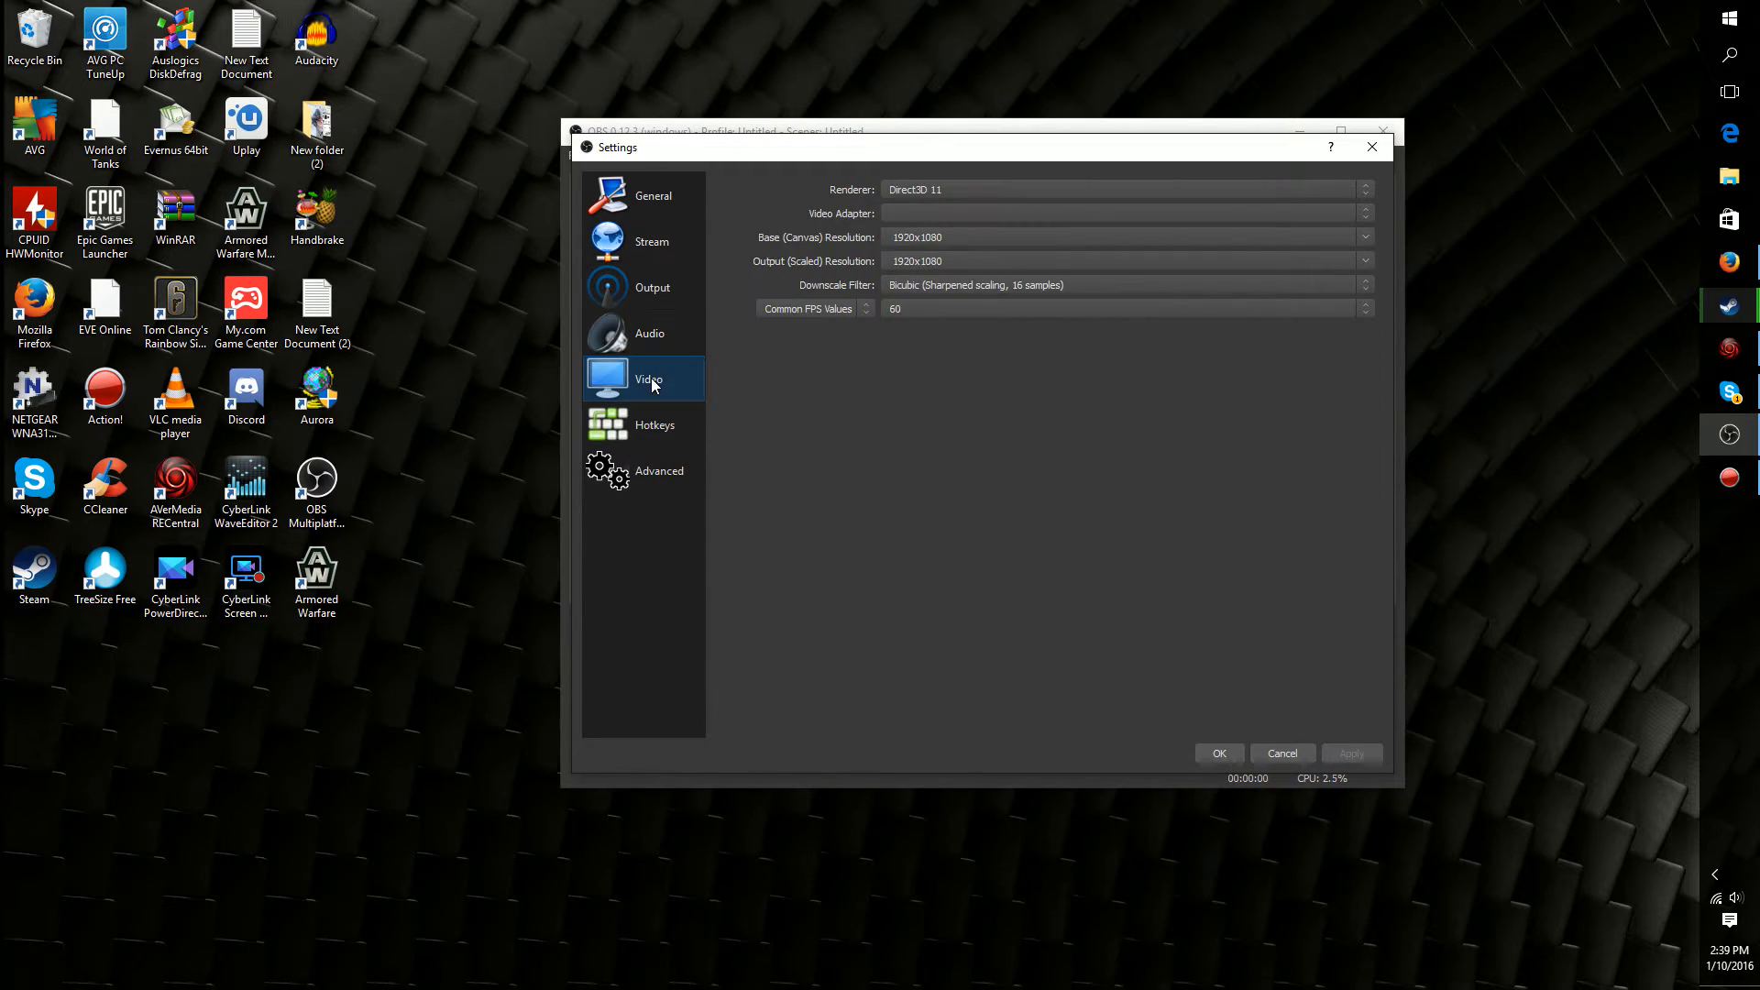
click(908, 188)
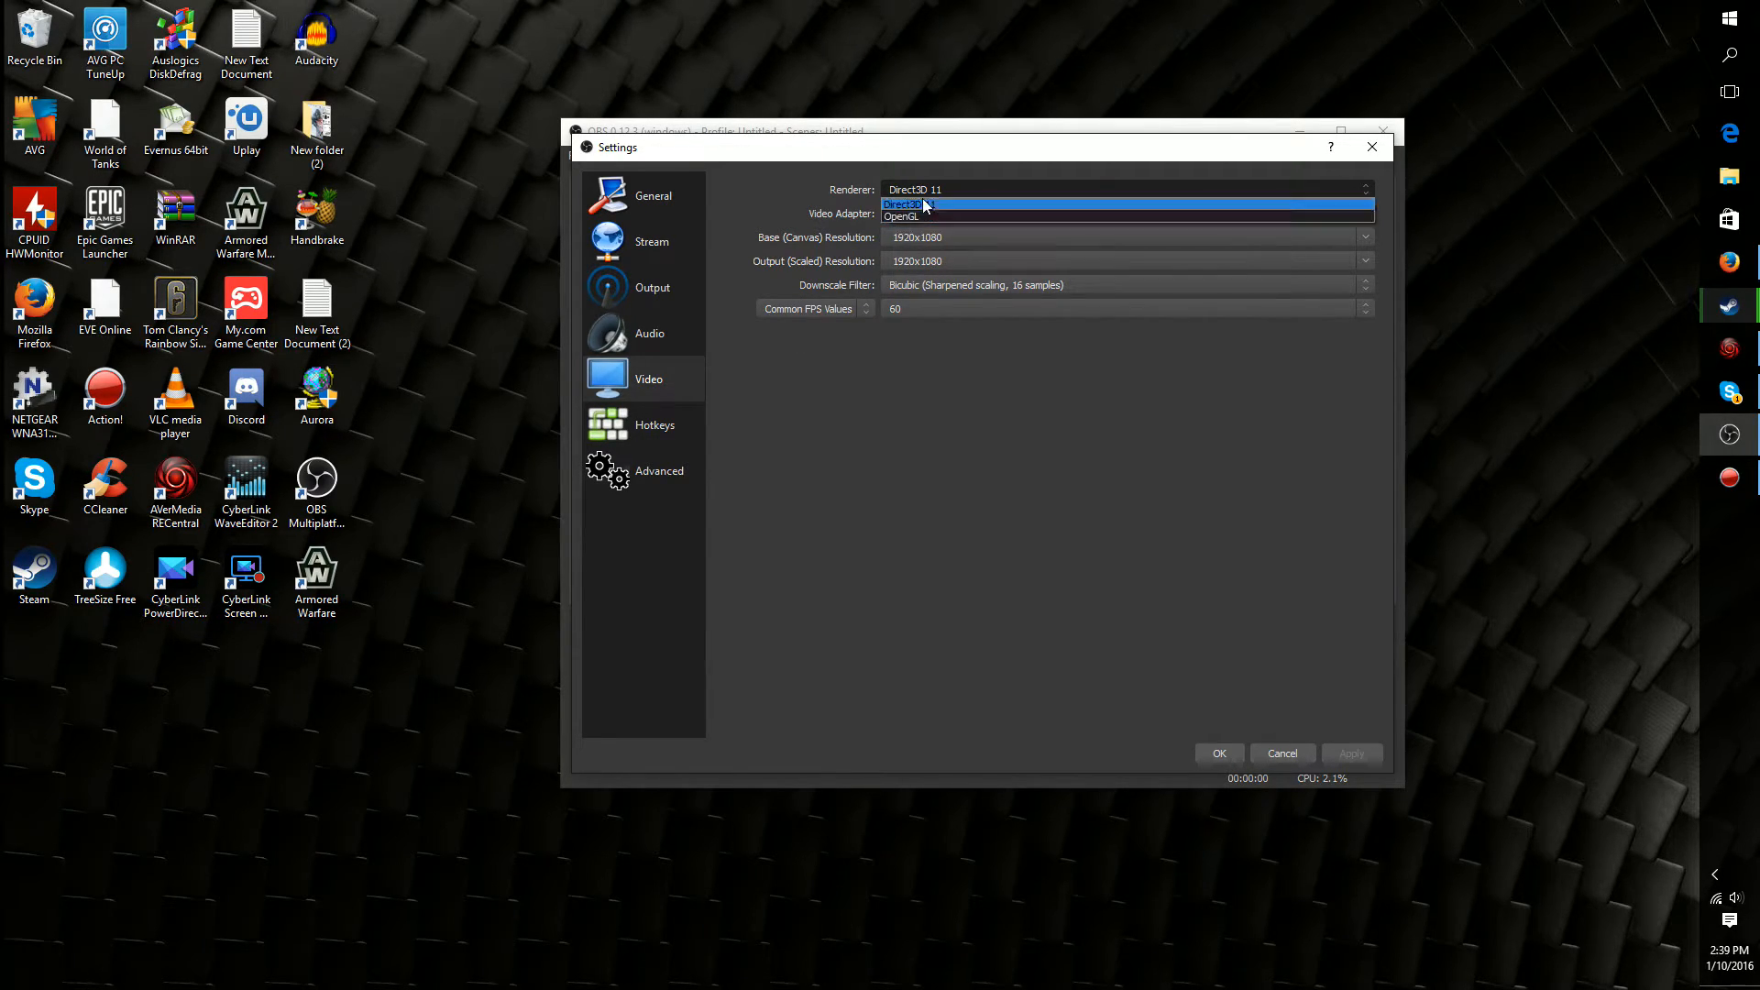
click(926, 488)
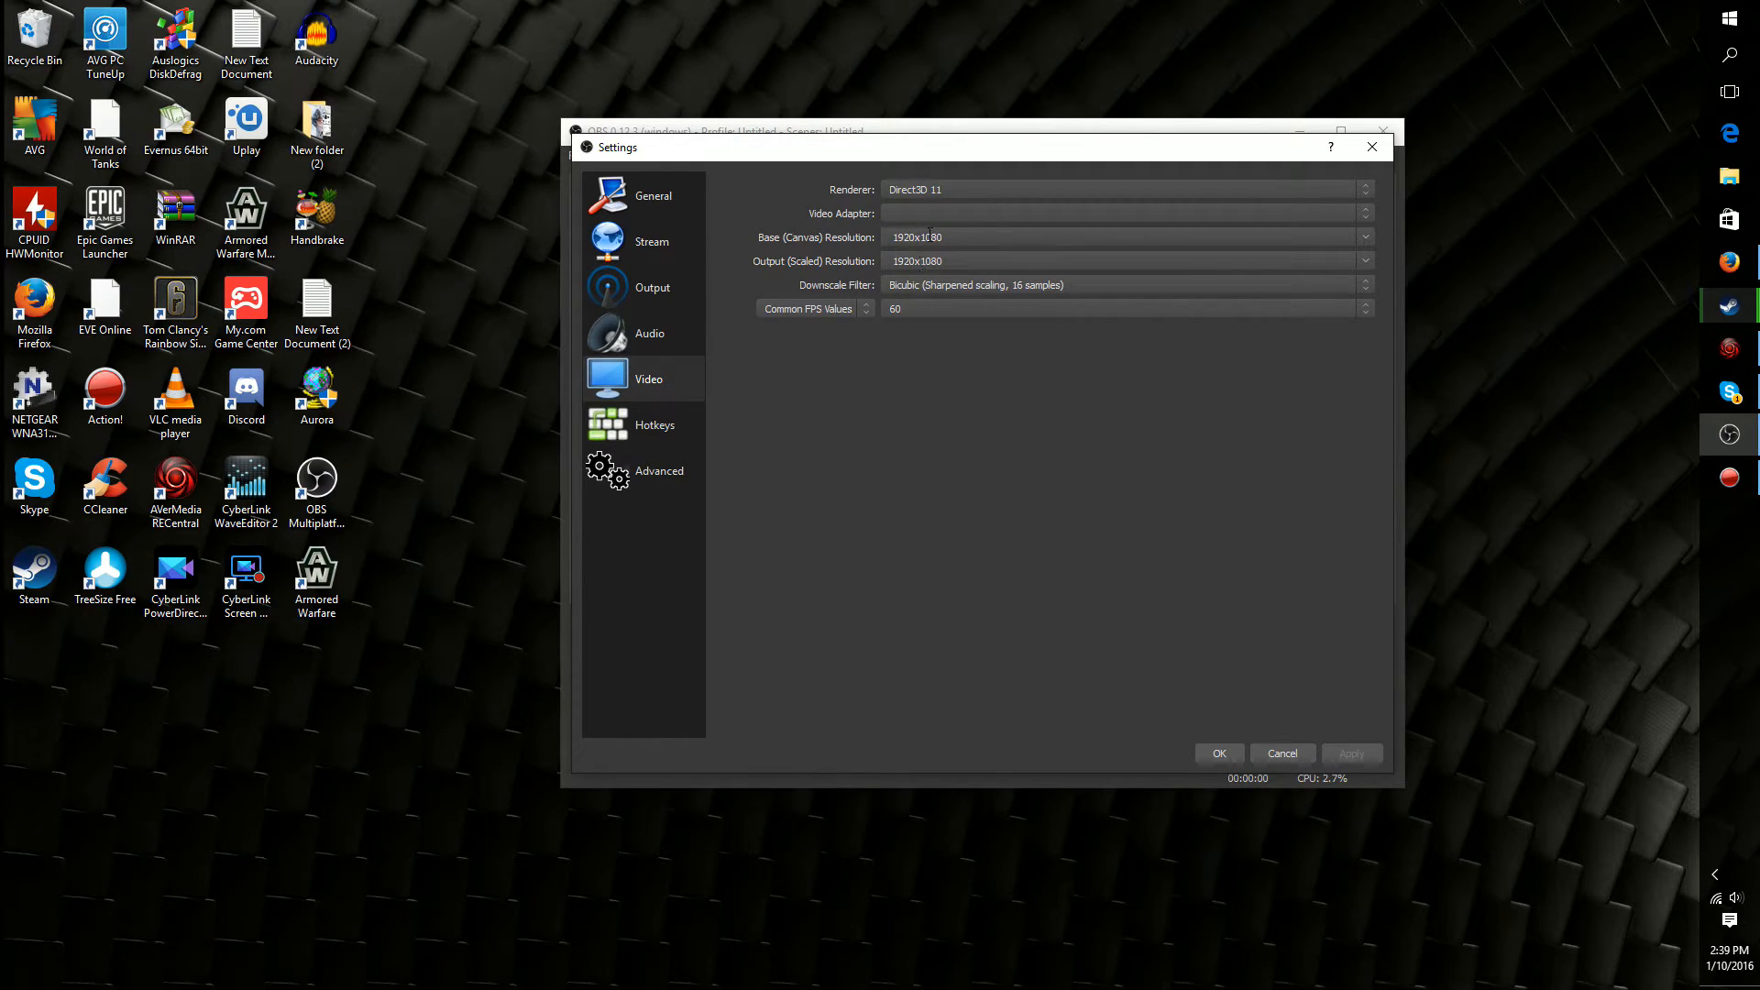
drag(995, 235, 840, 237)
drag(958, 261, 860, 271)
click(1366, 314)
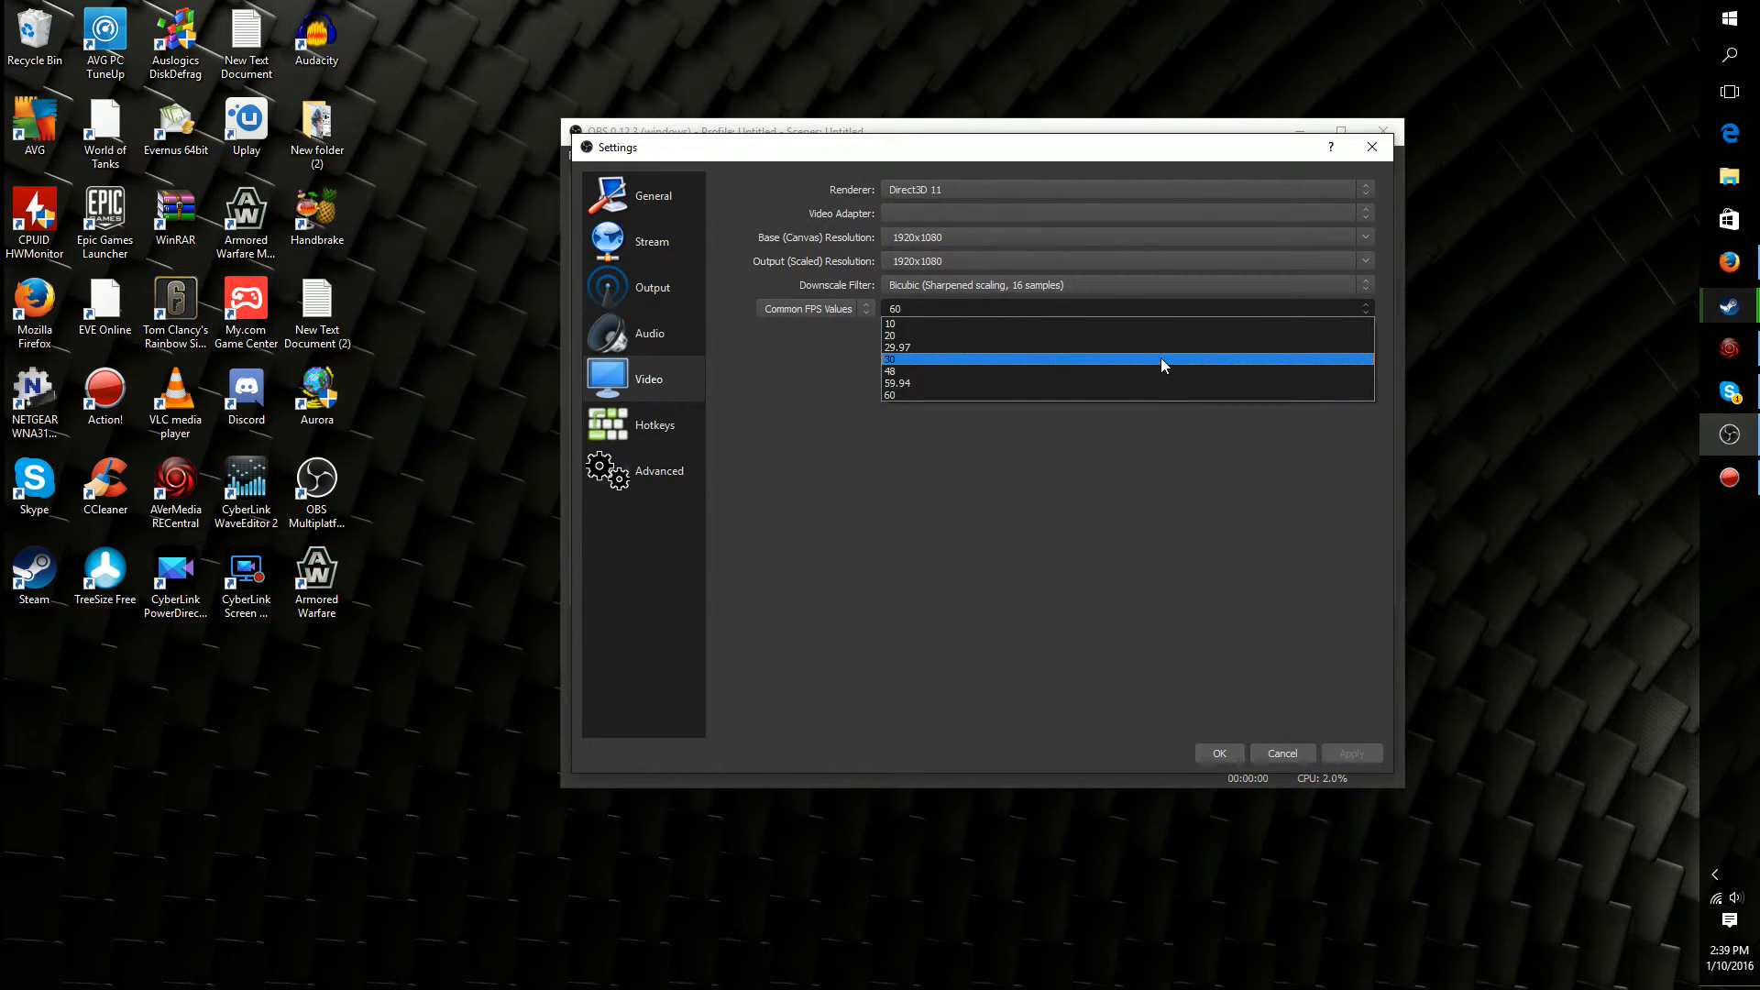
click(1152, 406)
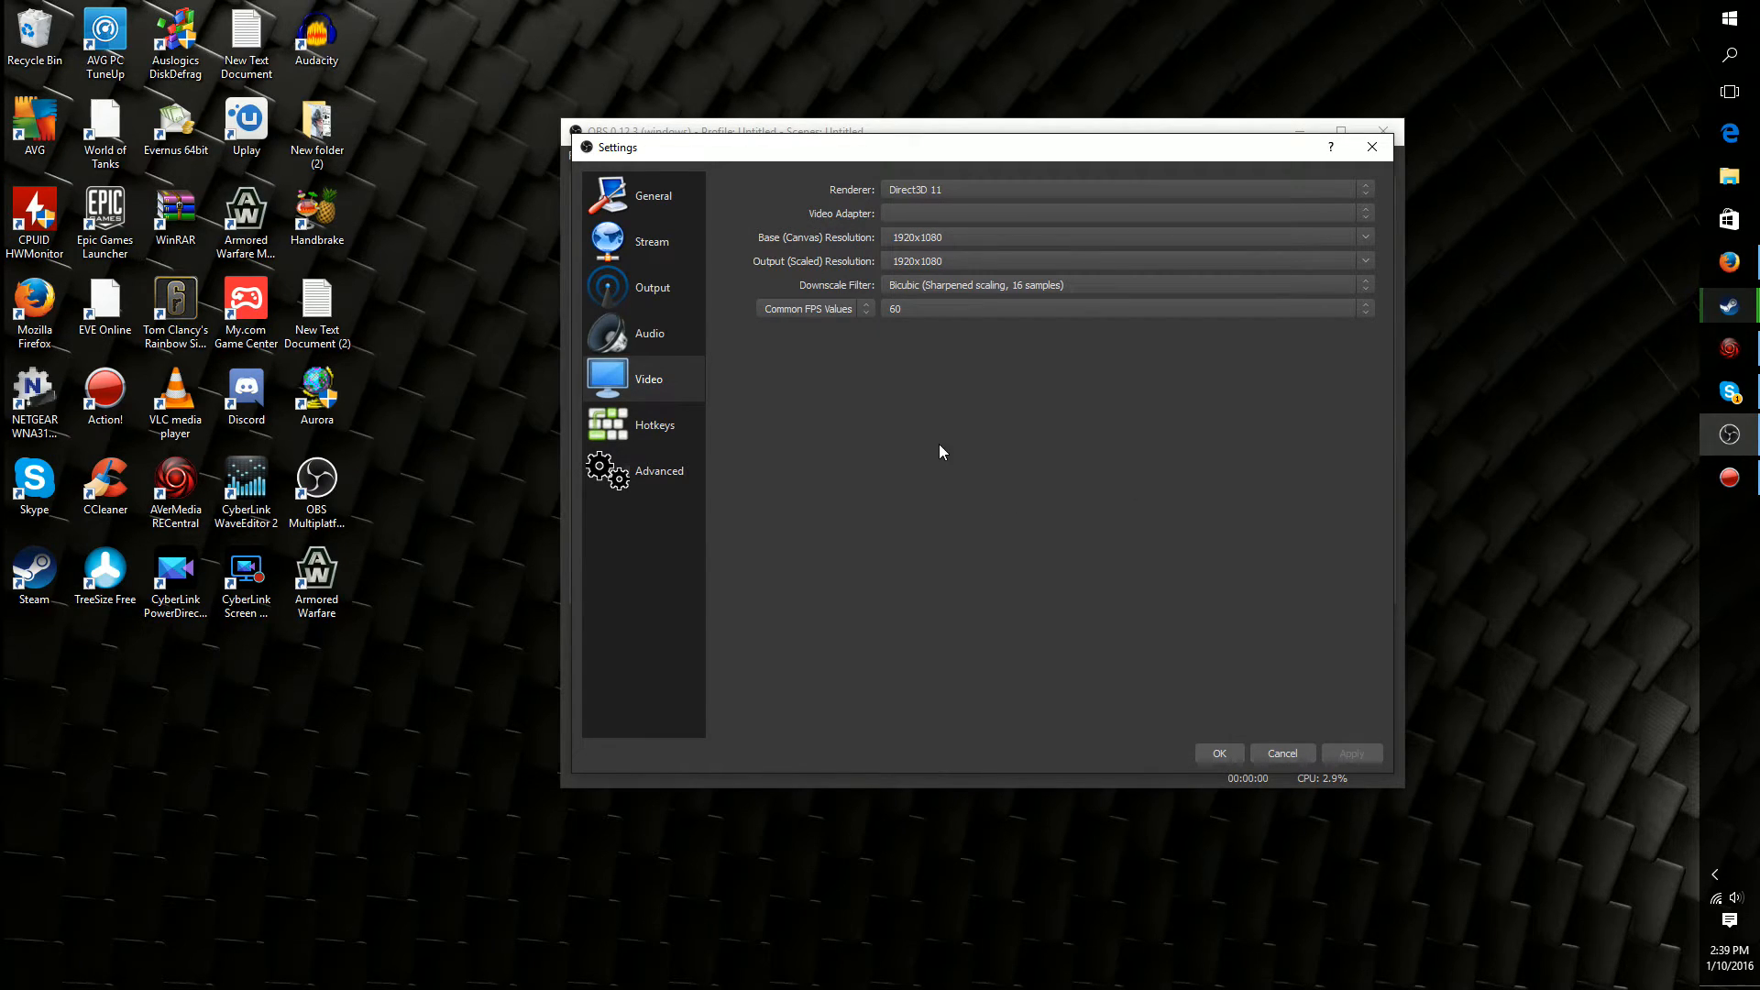
Review the recording hotkeys and the advanced audio buffering time, and close the settings
click(642, 427)
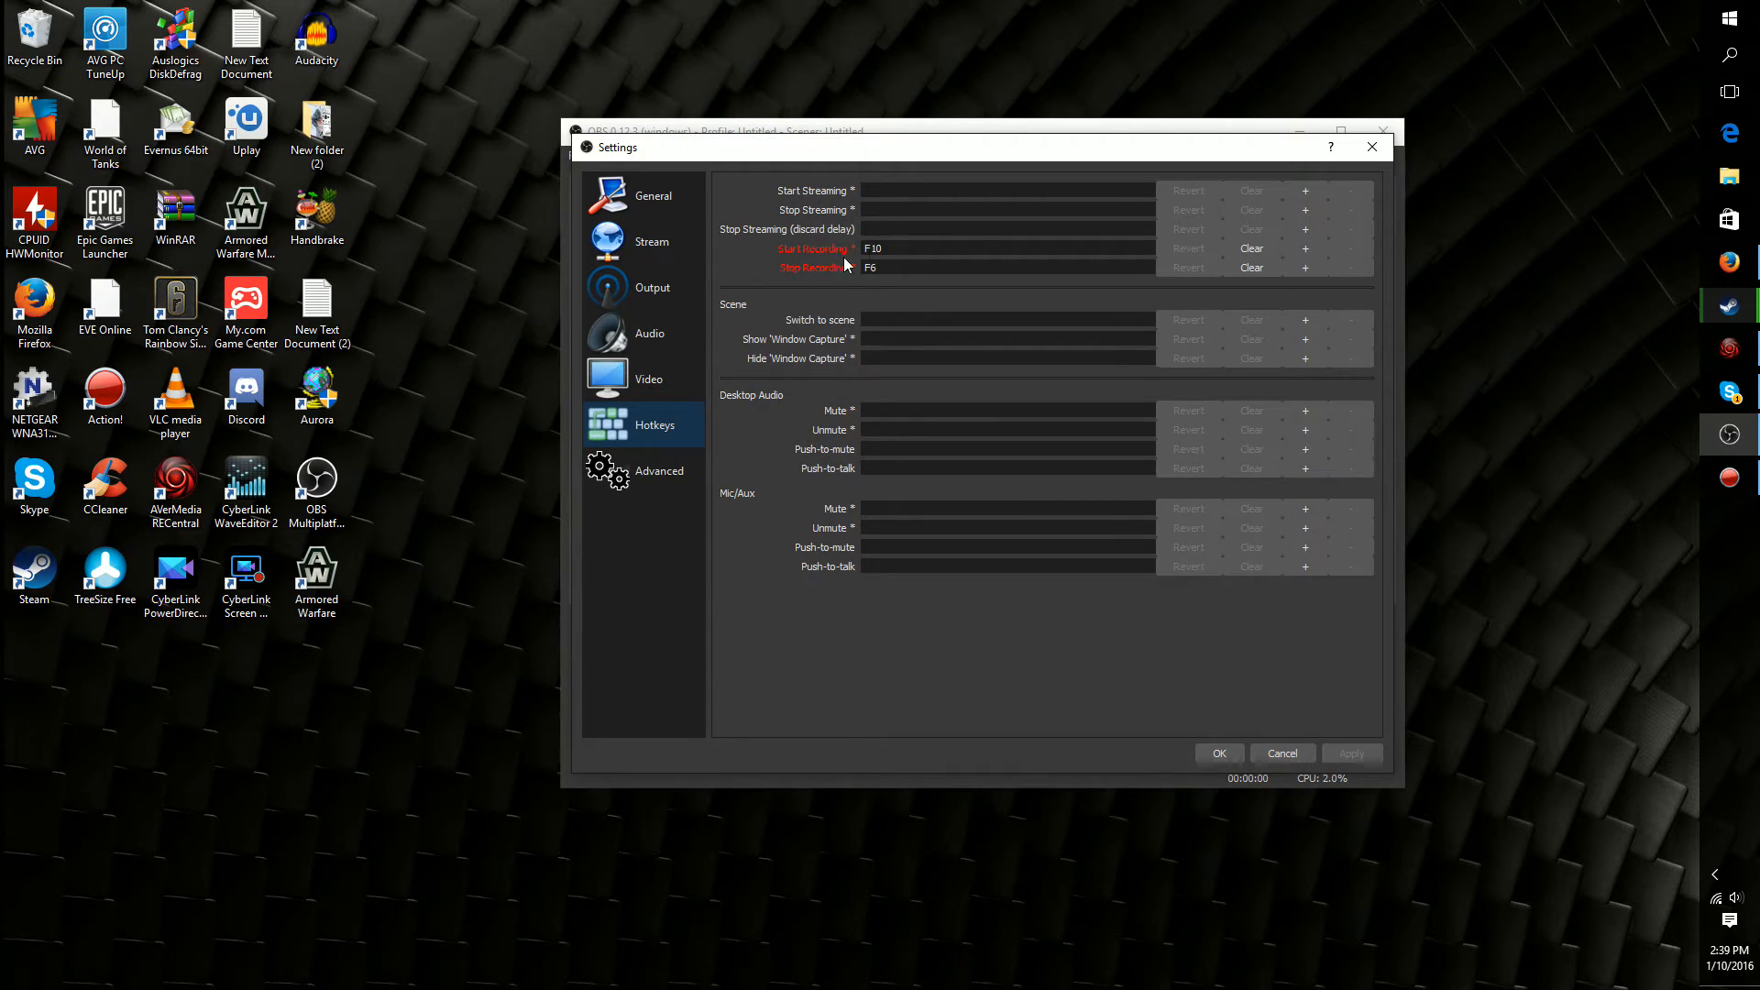
click(902, 248)
click(906, 243)
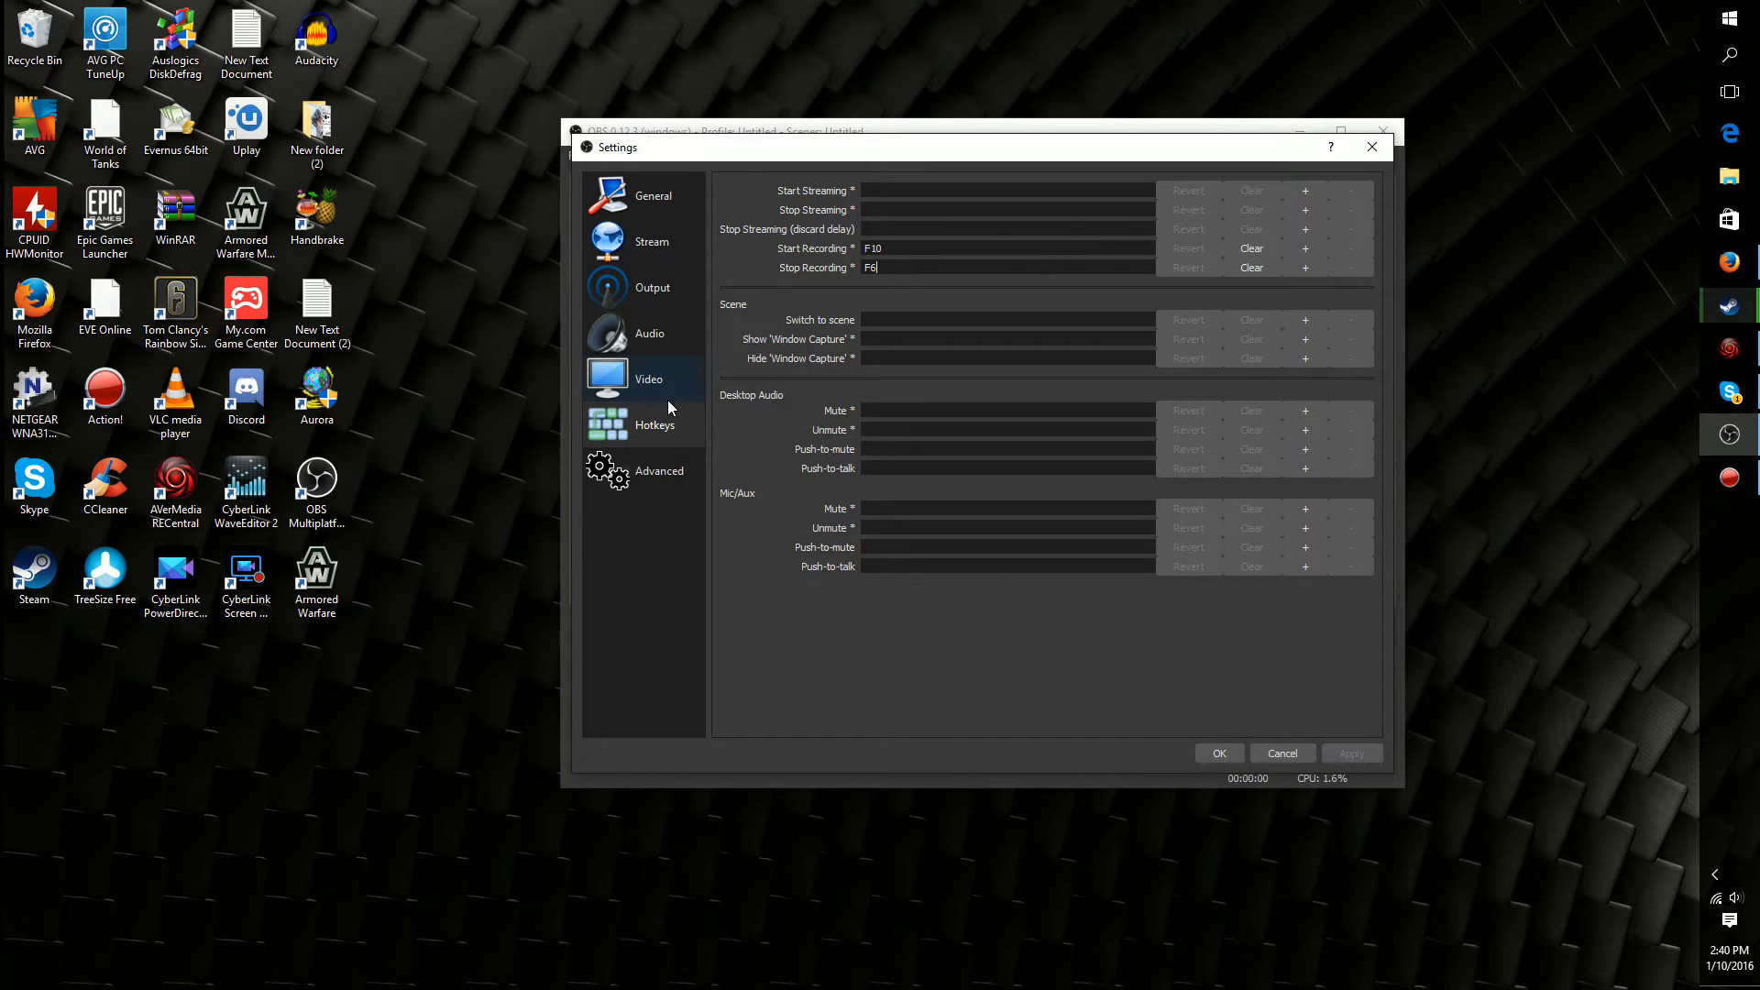
click(597, 485)
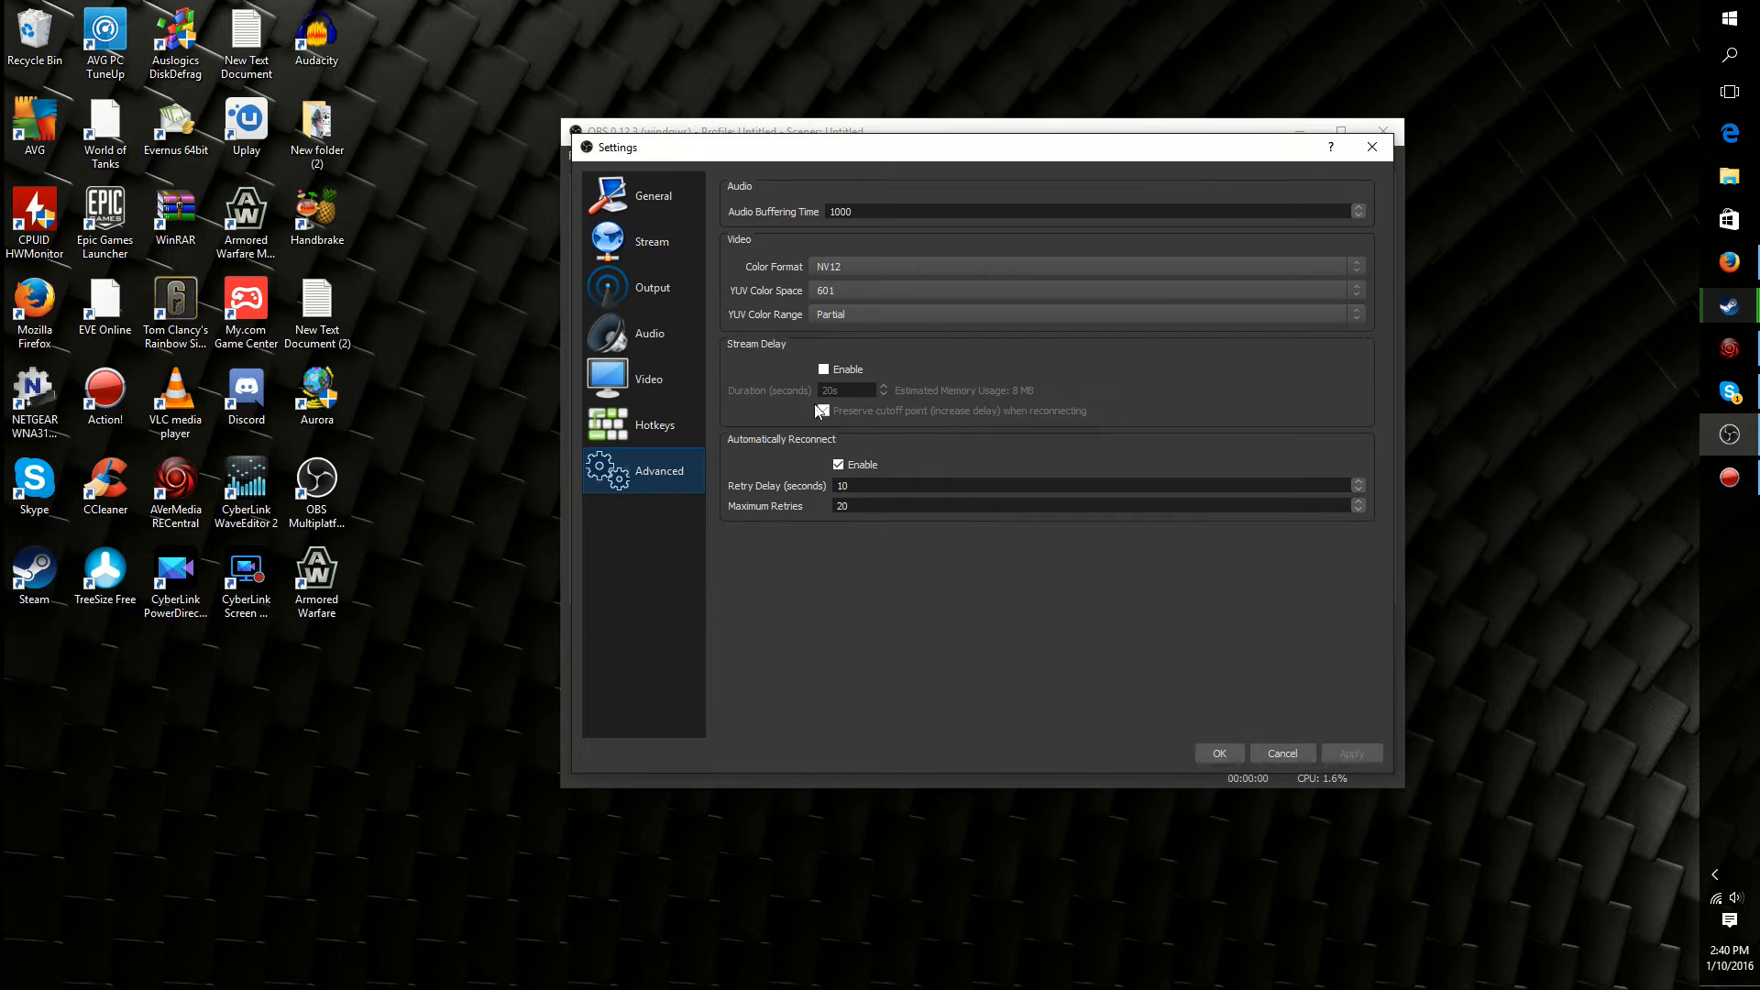
click(860, 213)
double_click(893, 213)
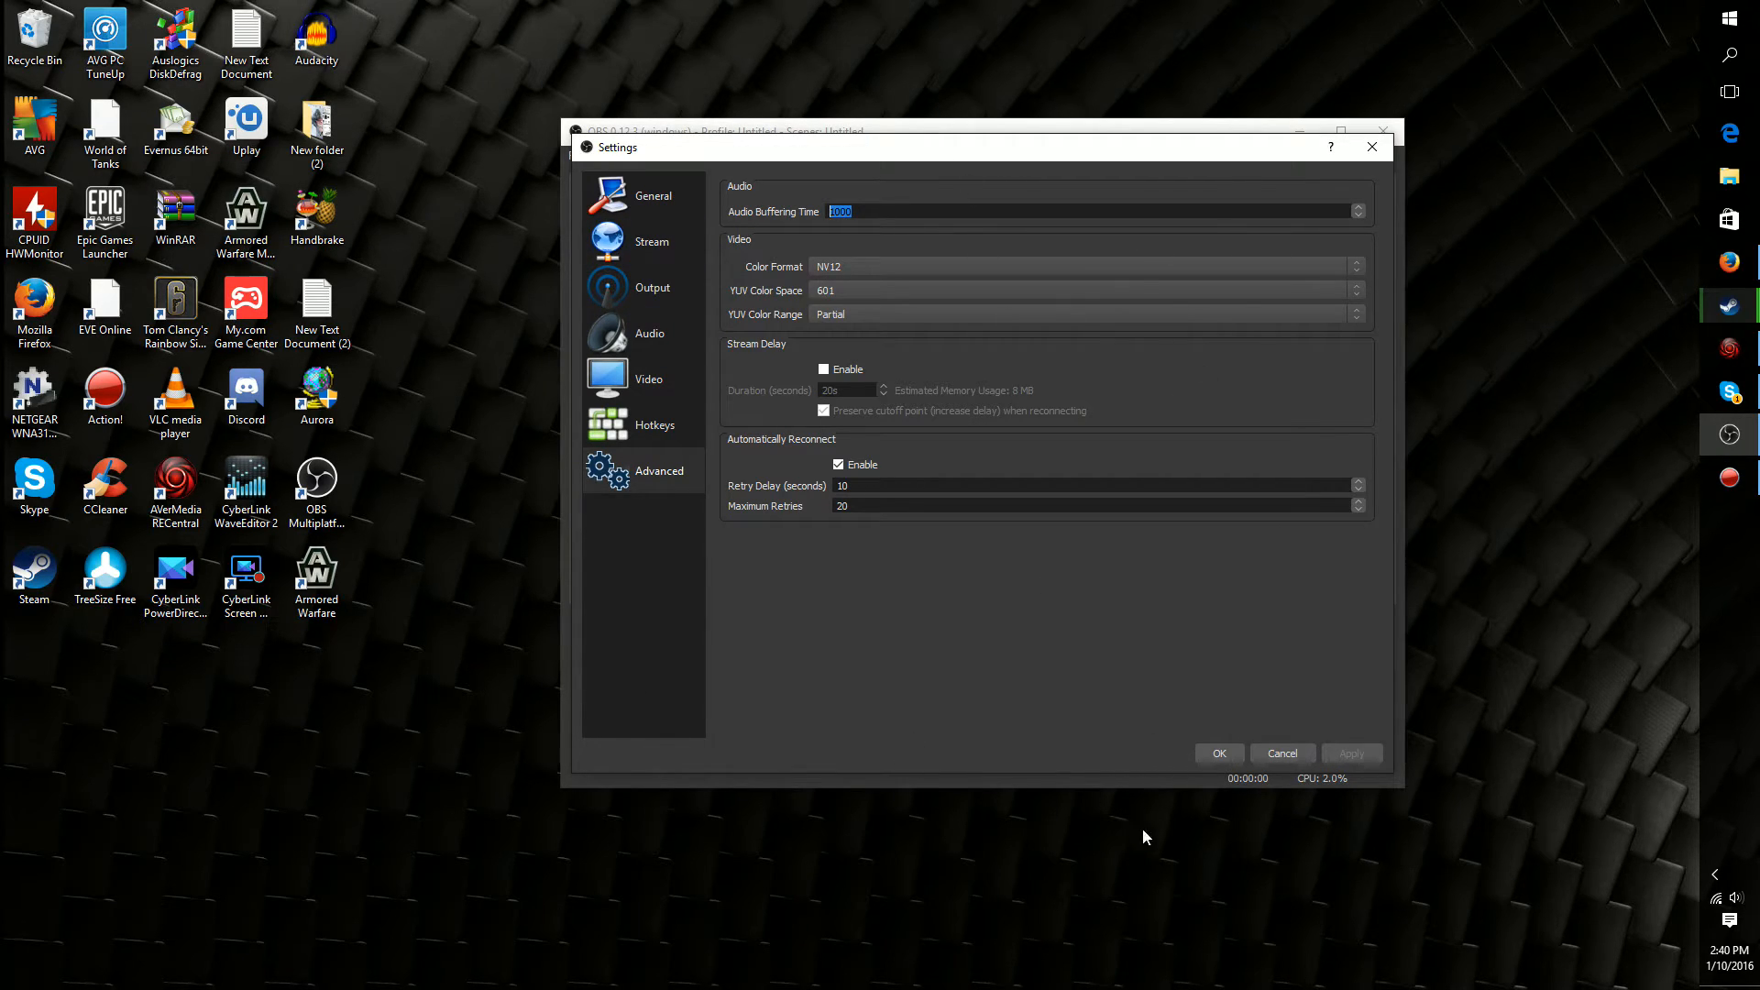
click(1219, 754)
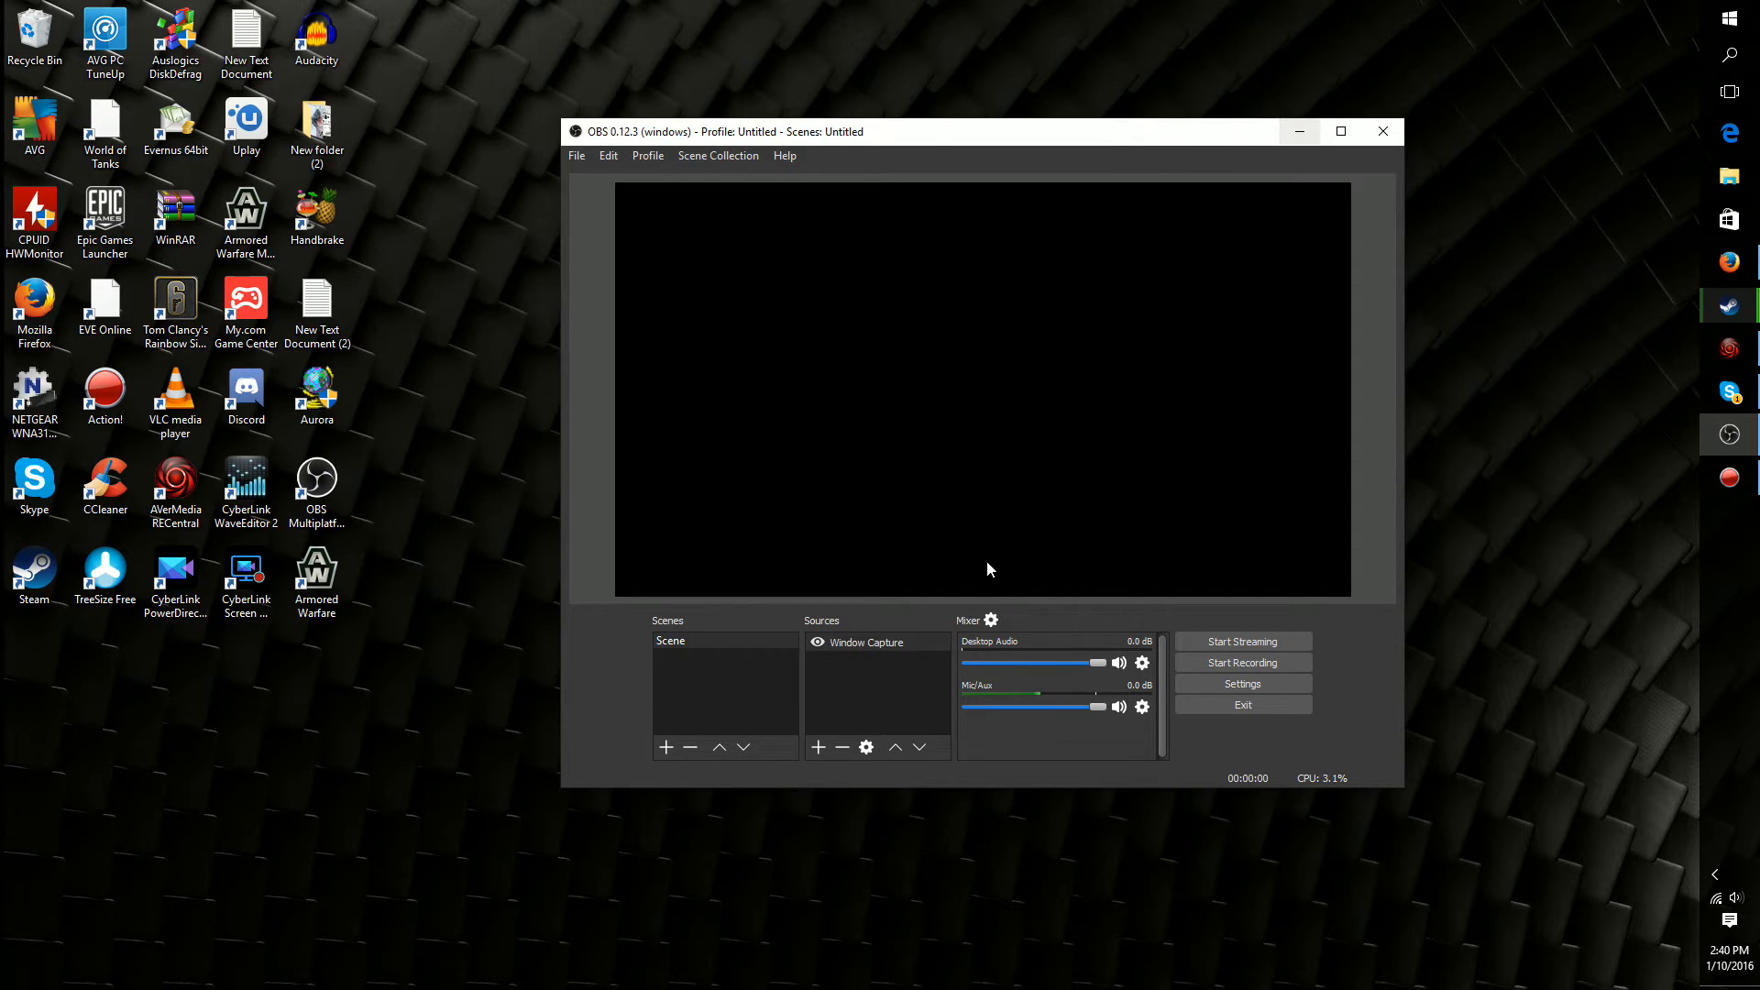
Add a new Game Capture source named YTGameCap to the scene
drag(768, 137, 786, 48)
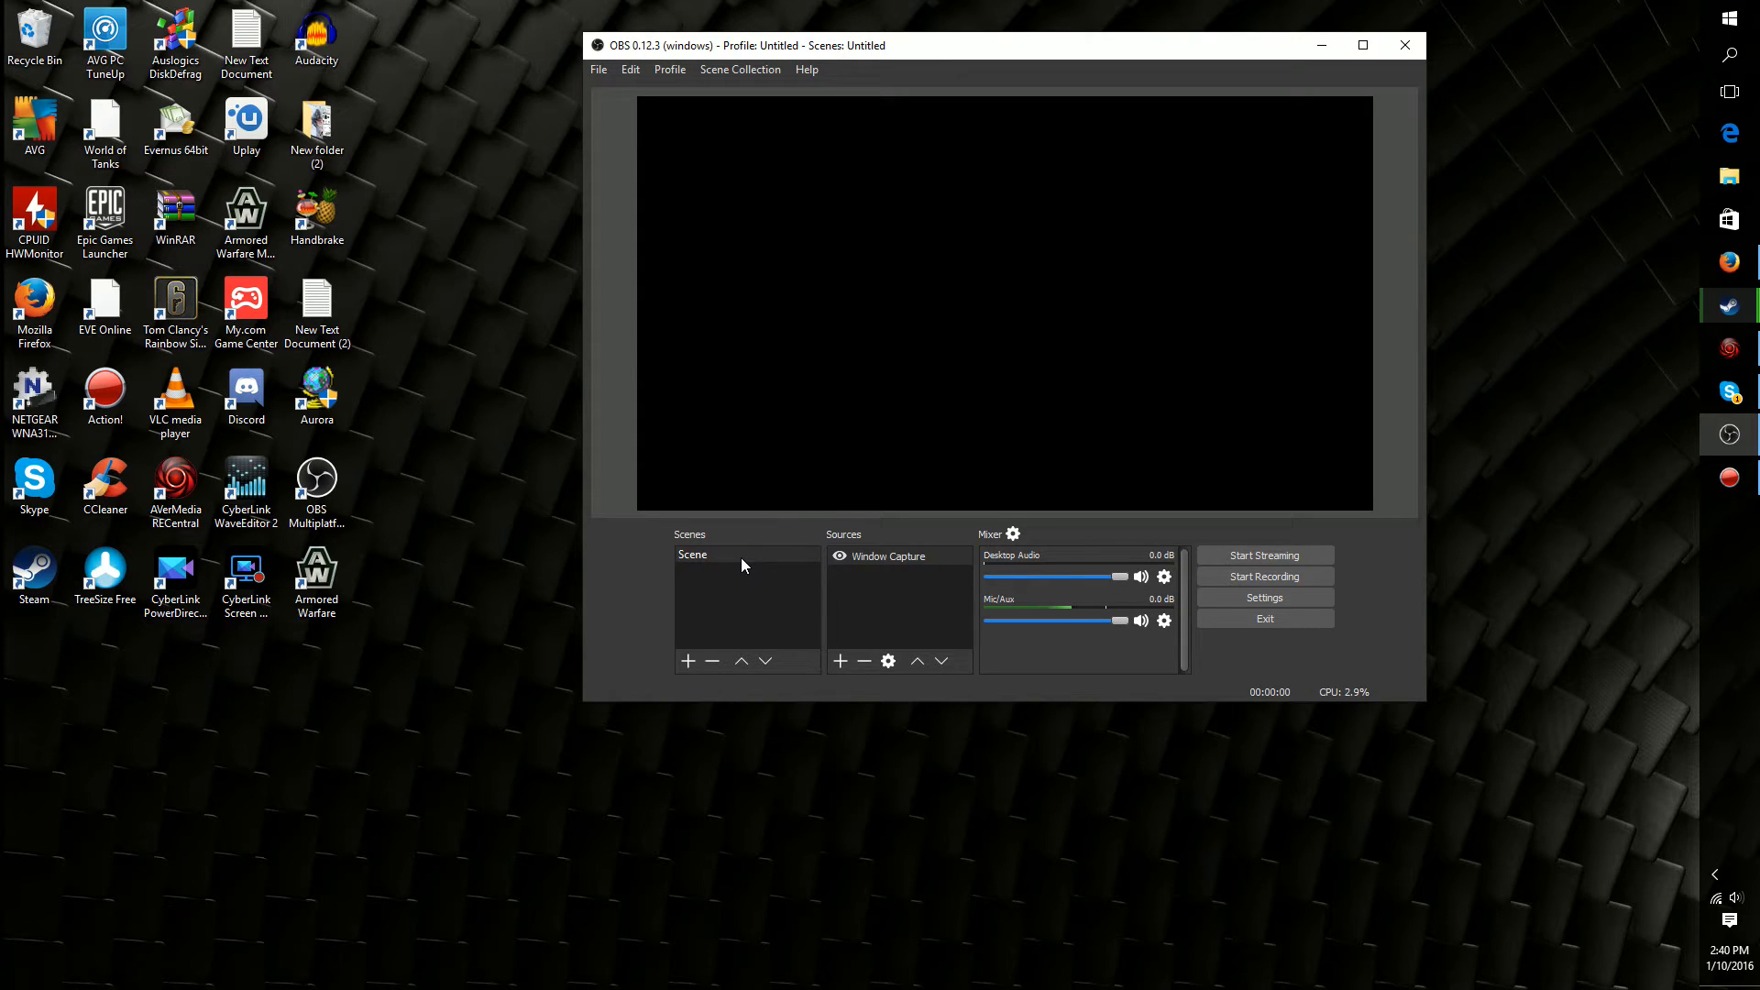
right_click(862, 583)
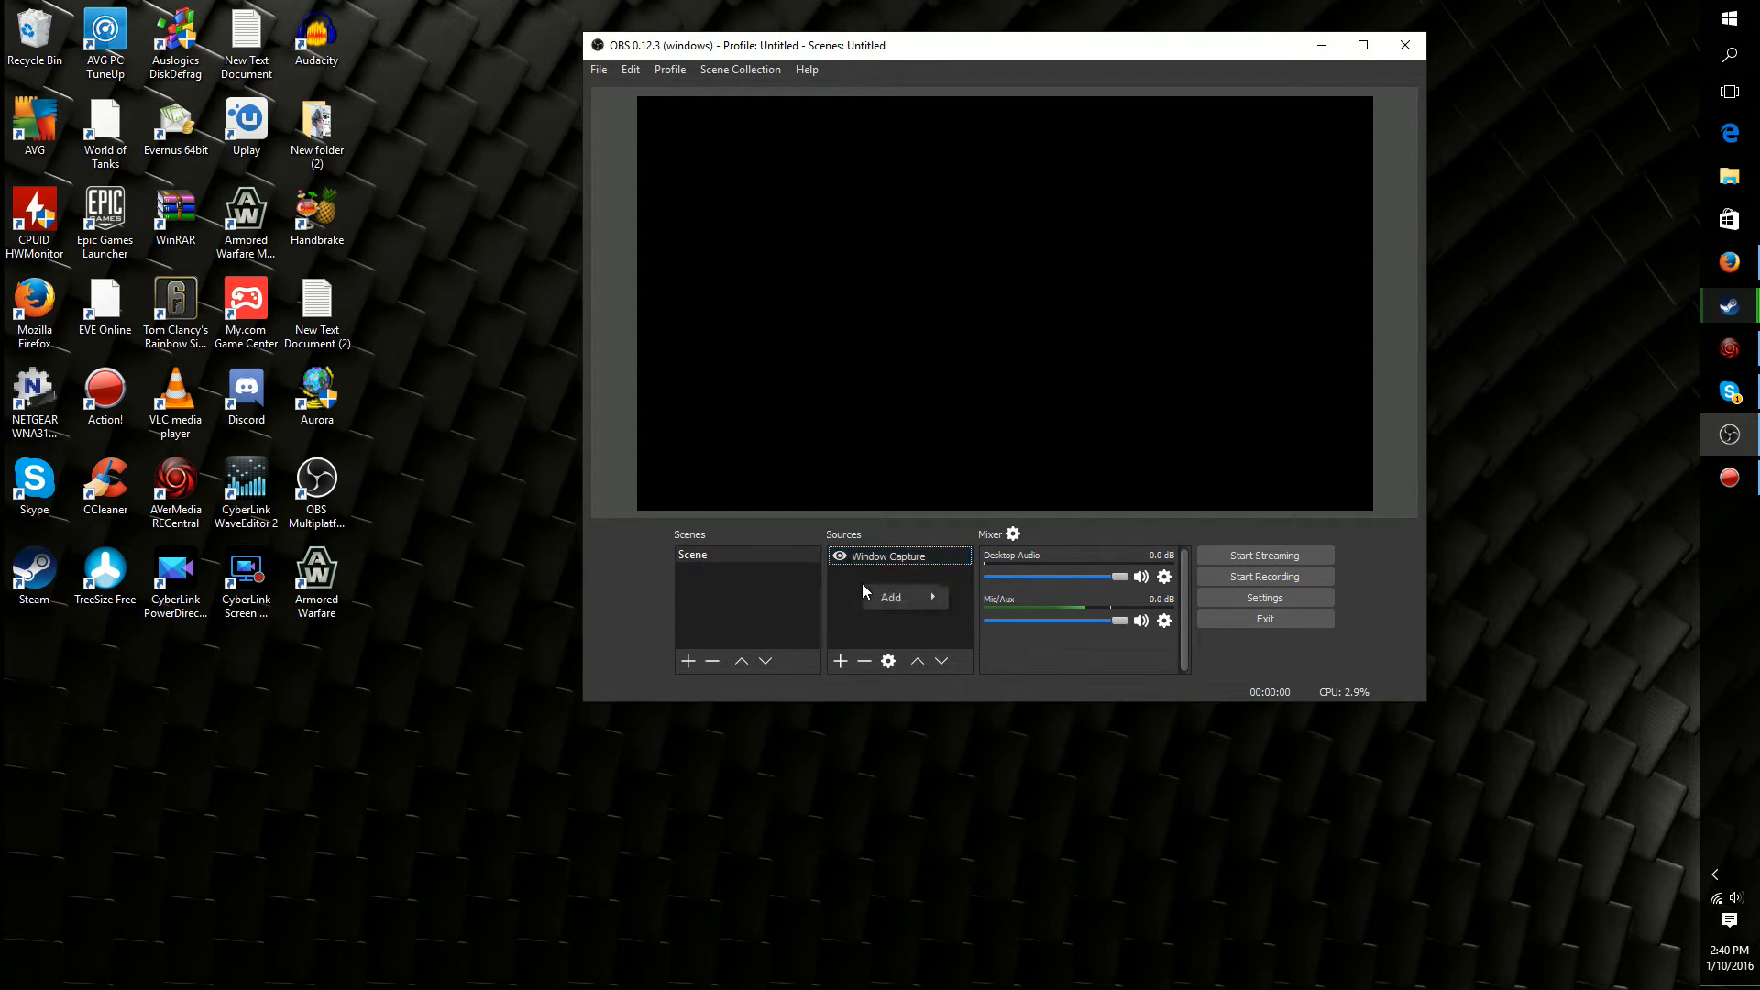
mouse_move(903, 598)
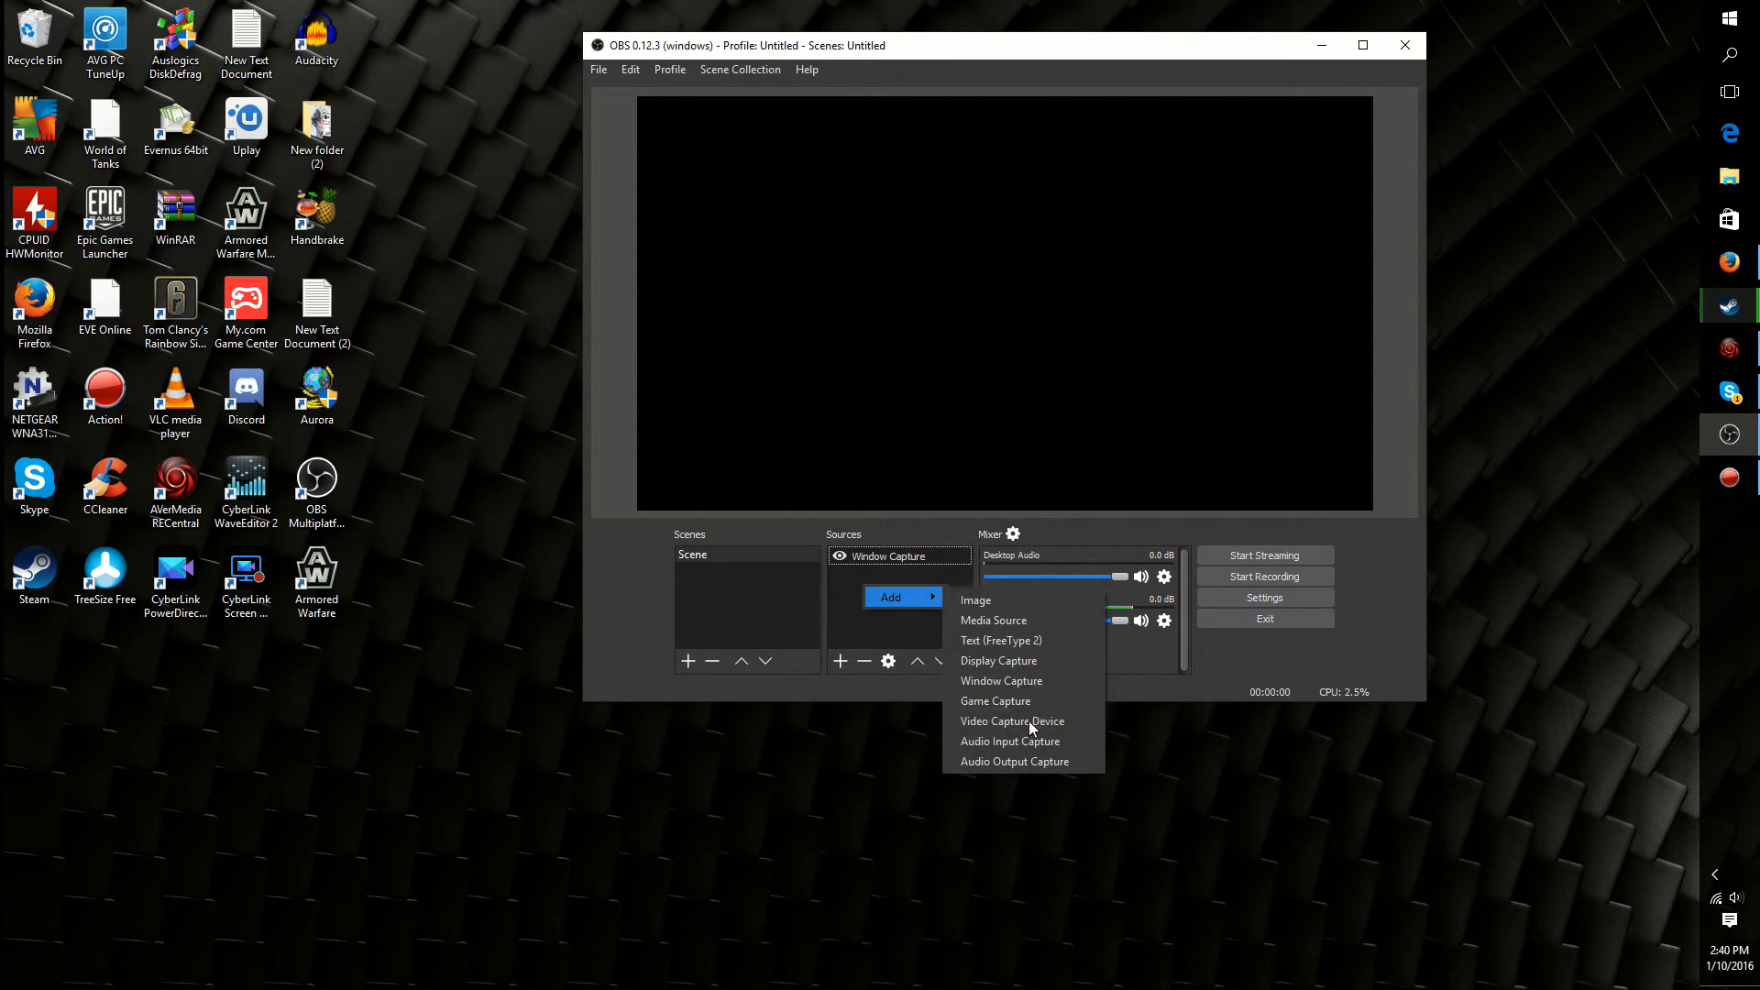
click(986, 702)
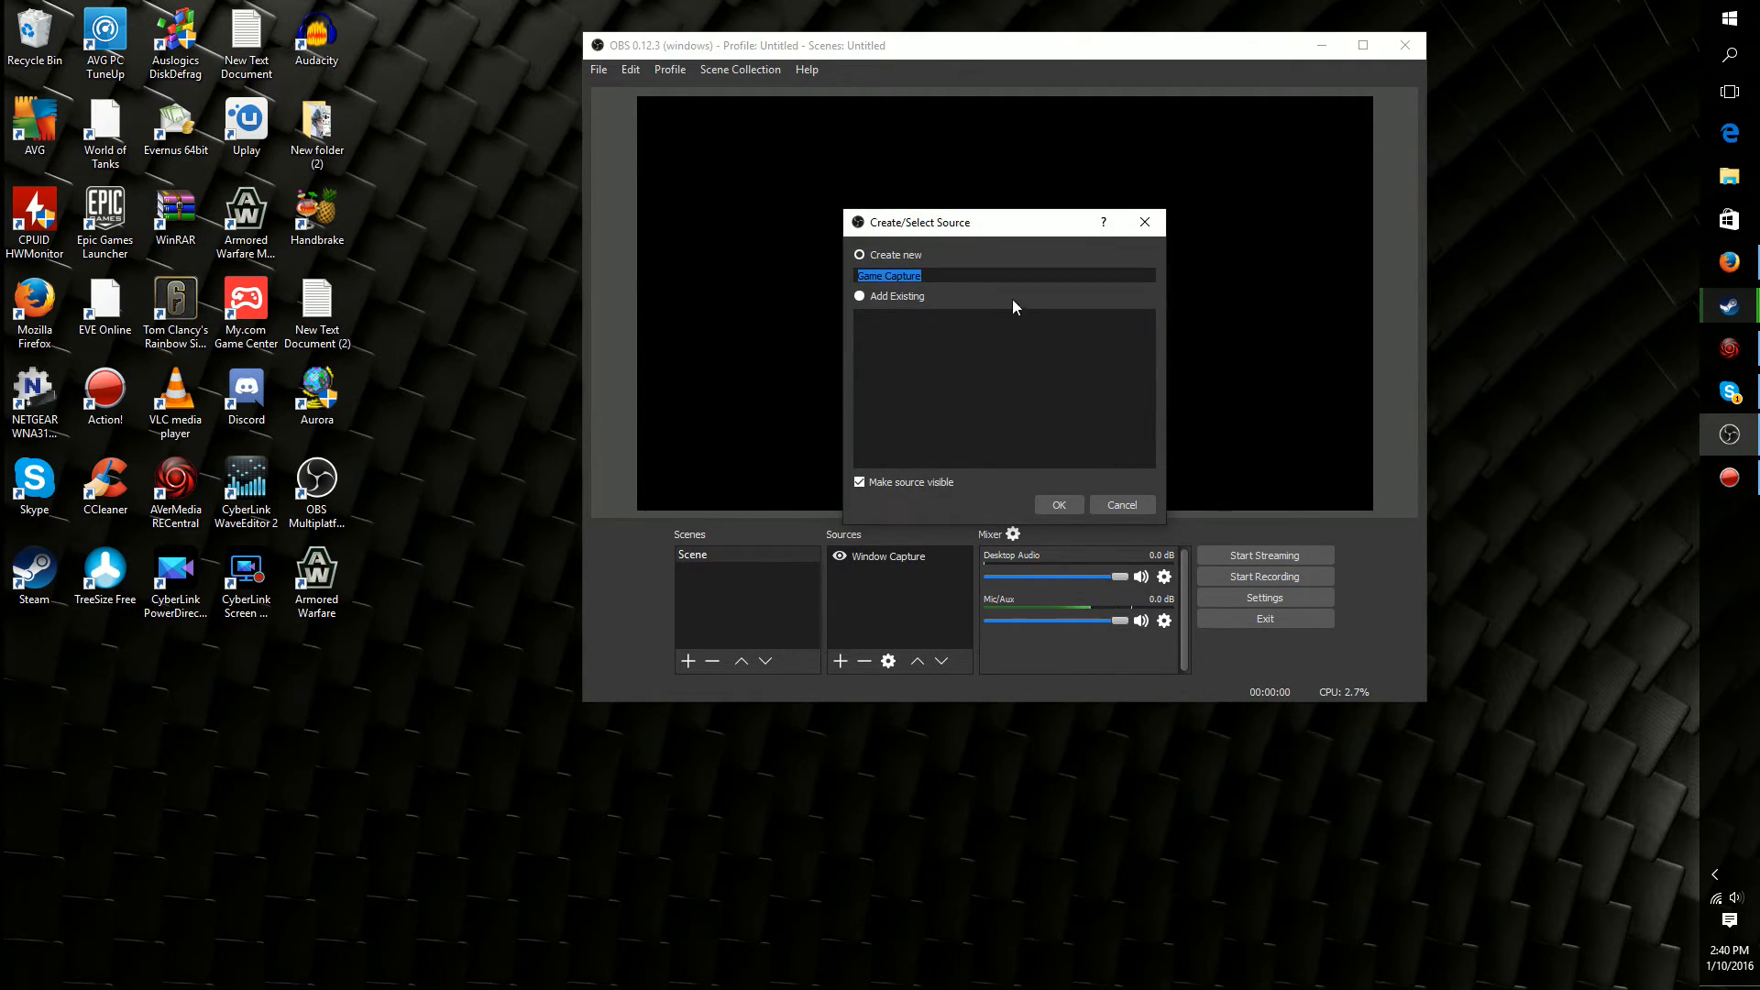
key(BackSpace)
text(YTGameCap)
key(Return)
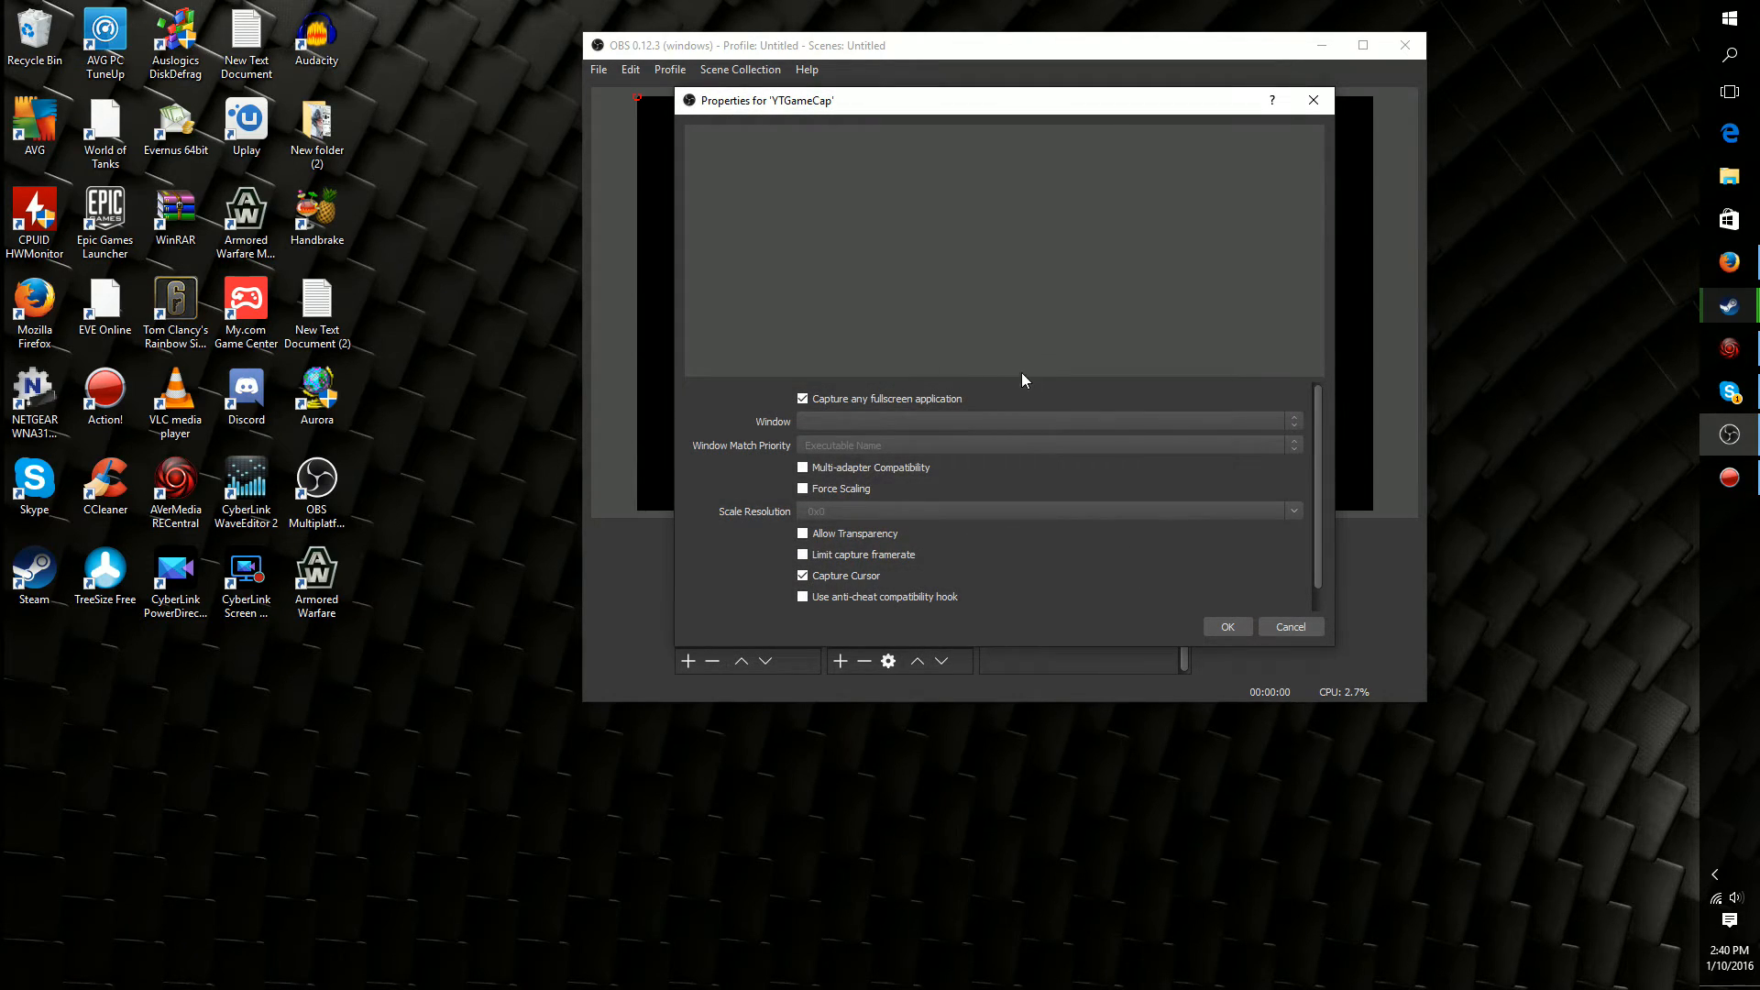
Disable capturing any fullscreen application for YTGameCap, and review the window match priority options and the windows available for capture
drag(800, 107, 754, 105)
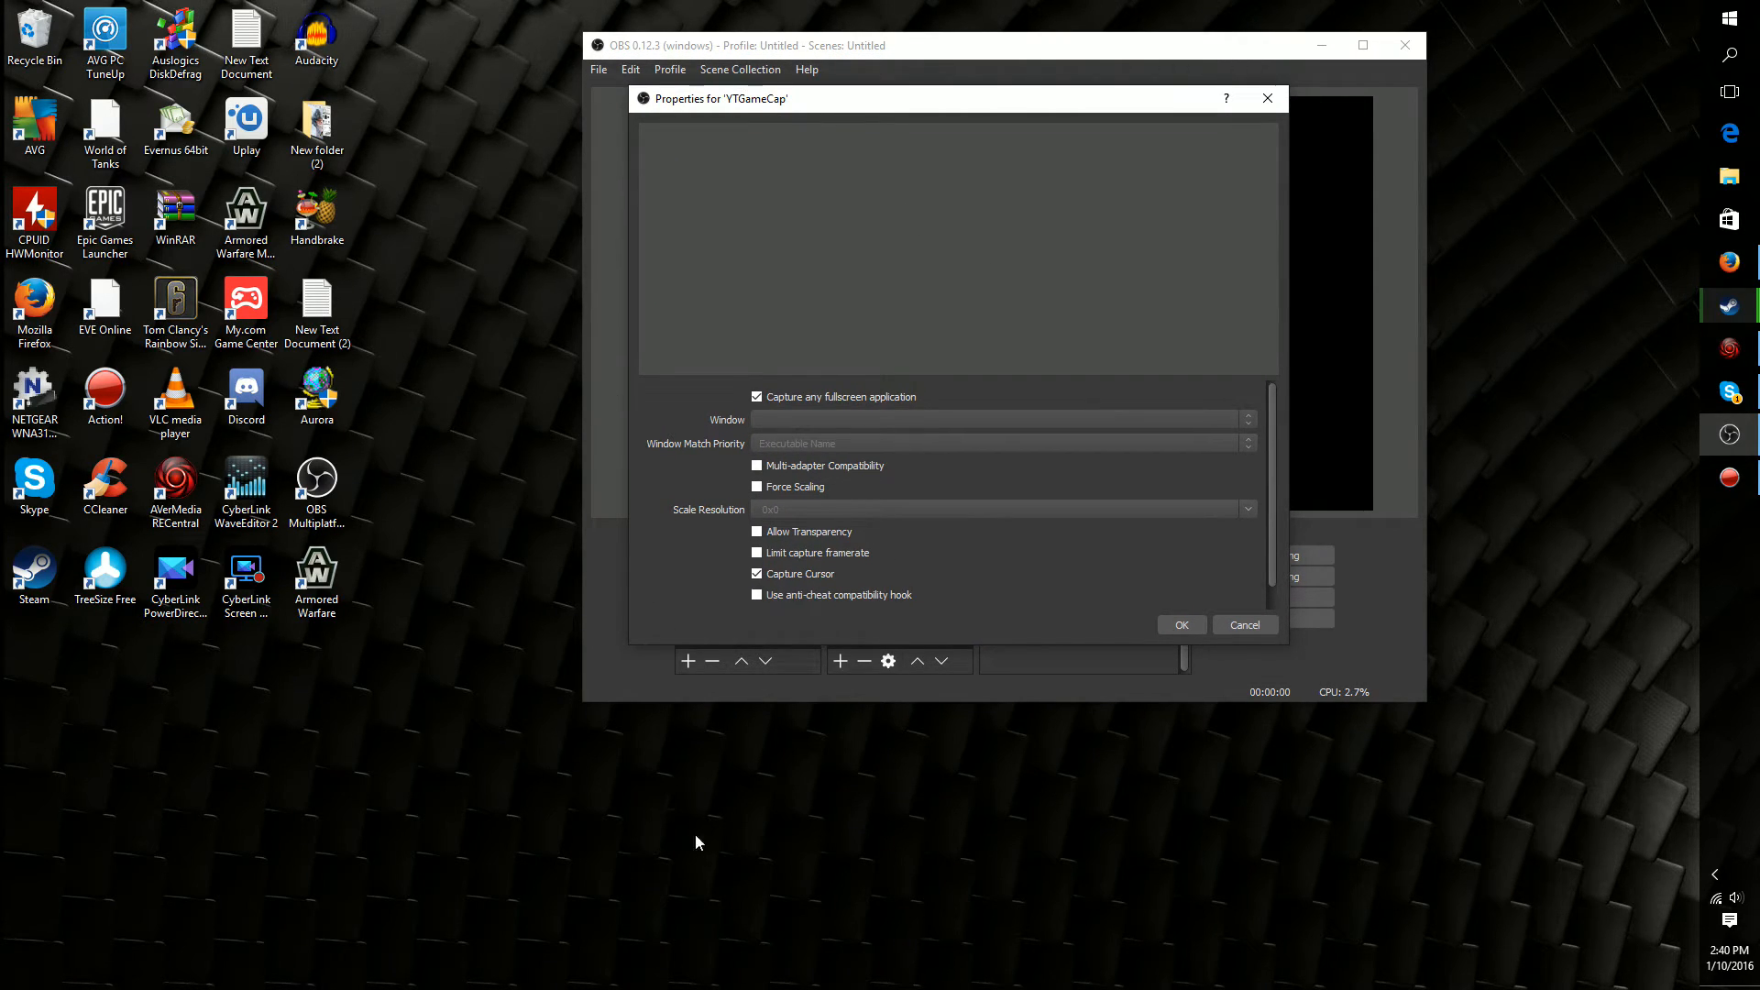
click(815, 396)
click(1023, 448)
click(1024, 448)
click(800, 422)
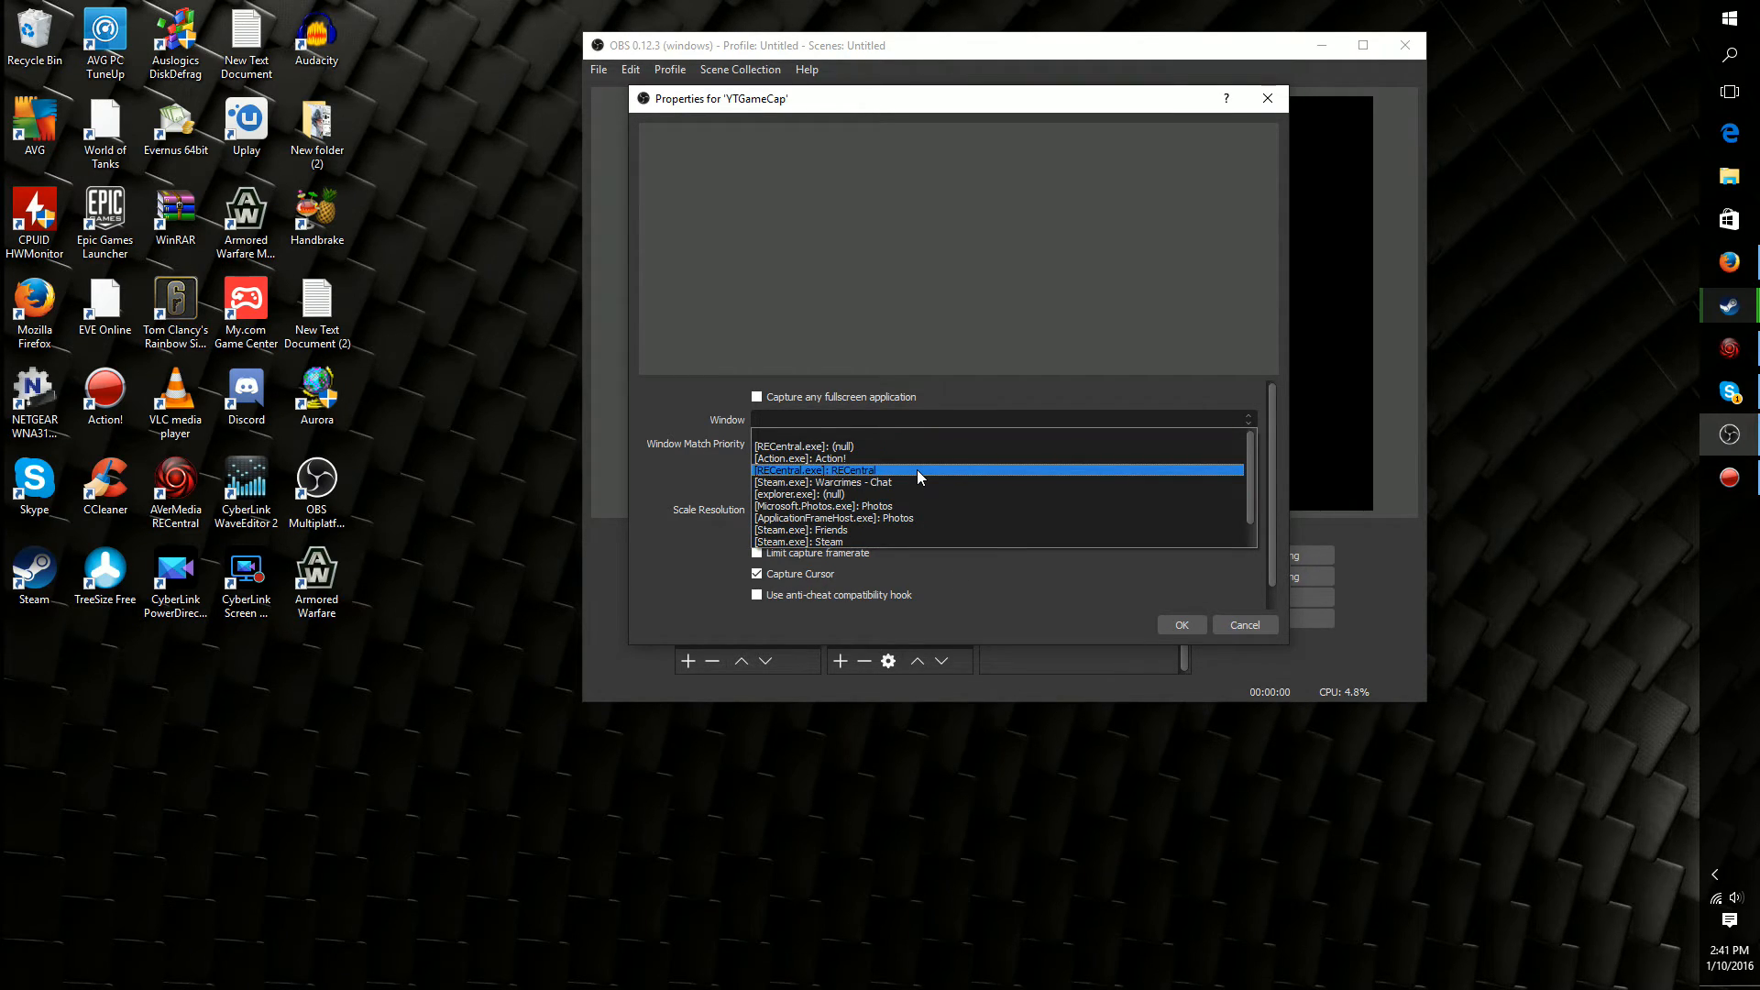
click(902, 431)
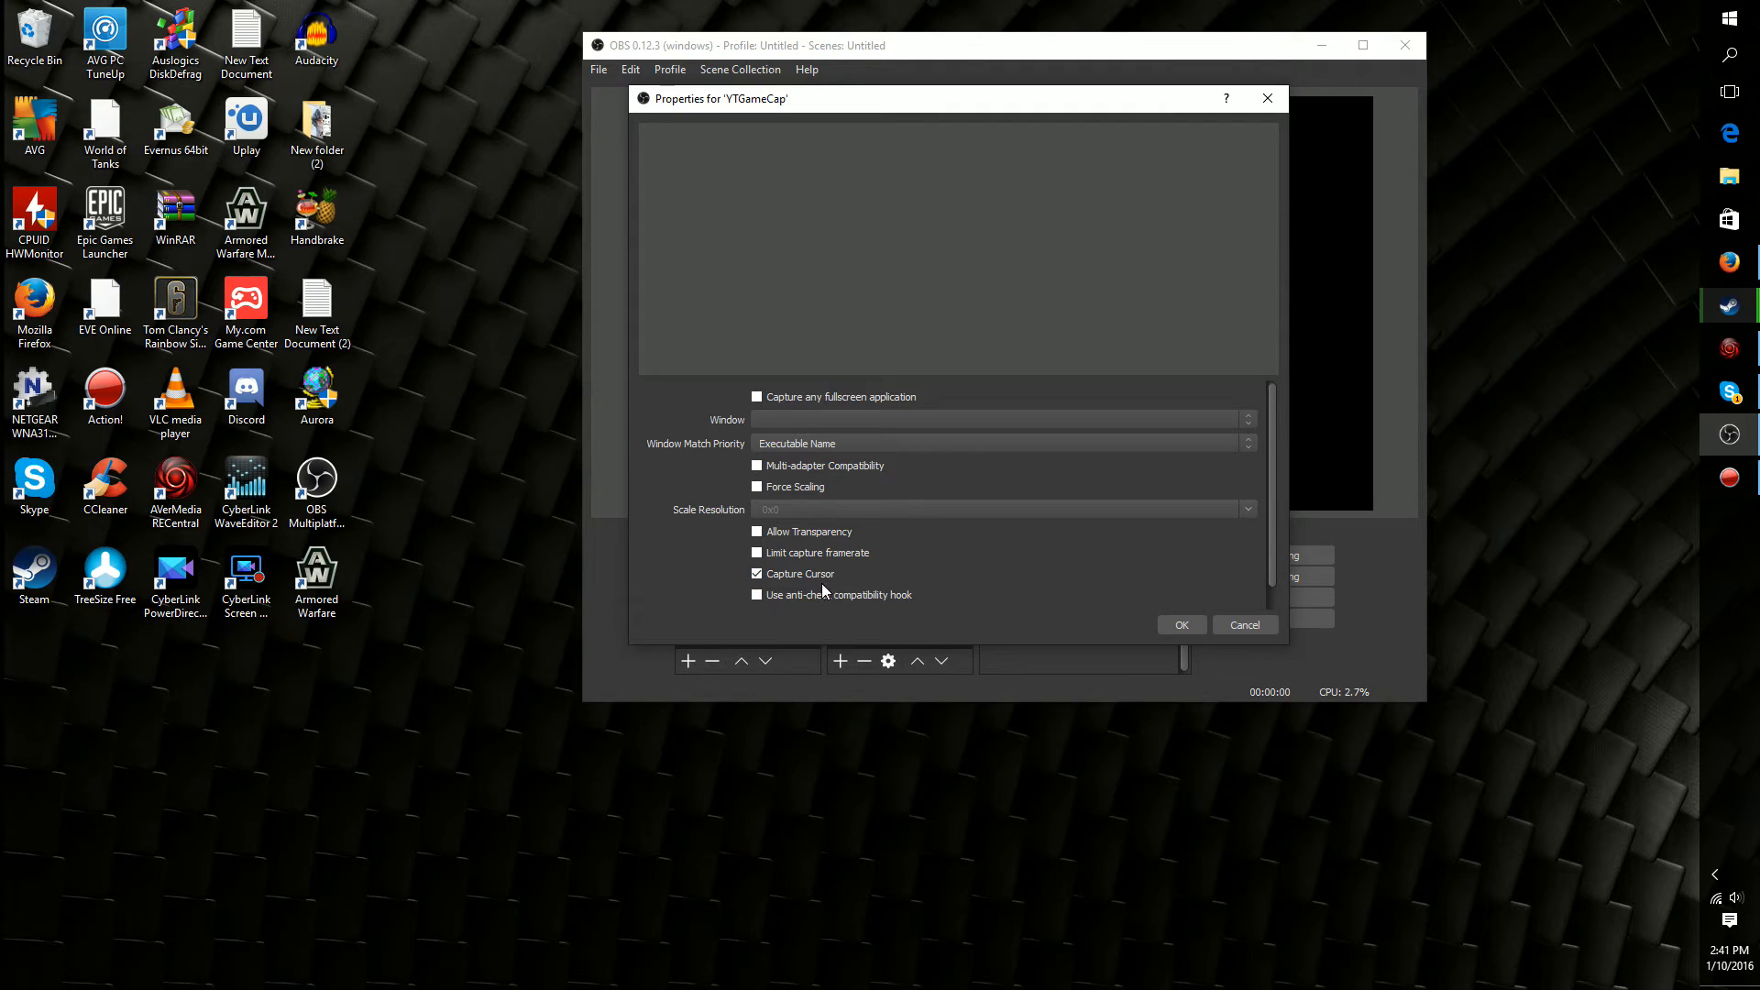
Review the remaining game capture options, including the anti-cheat hook and third-party overlays, and accept the YTGameCap properties
click(892, 600)
mouse_move(781, 100)
mouse_down()
mouse_move(769, 42)
mouse_move(816, 152)
mouse_move(800, 112)
mouse_up()
scroll(1060, 530, down, 1)
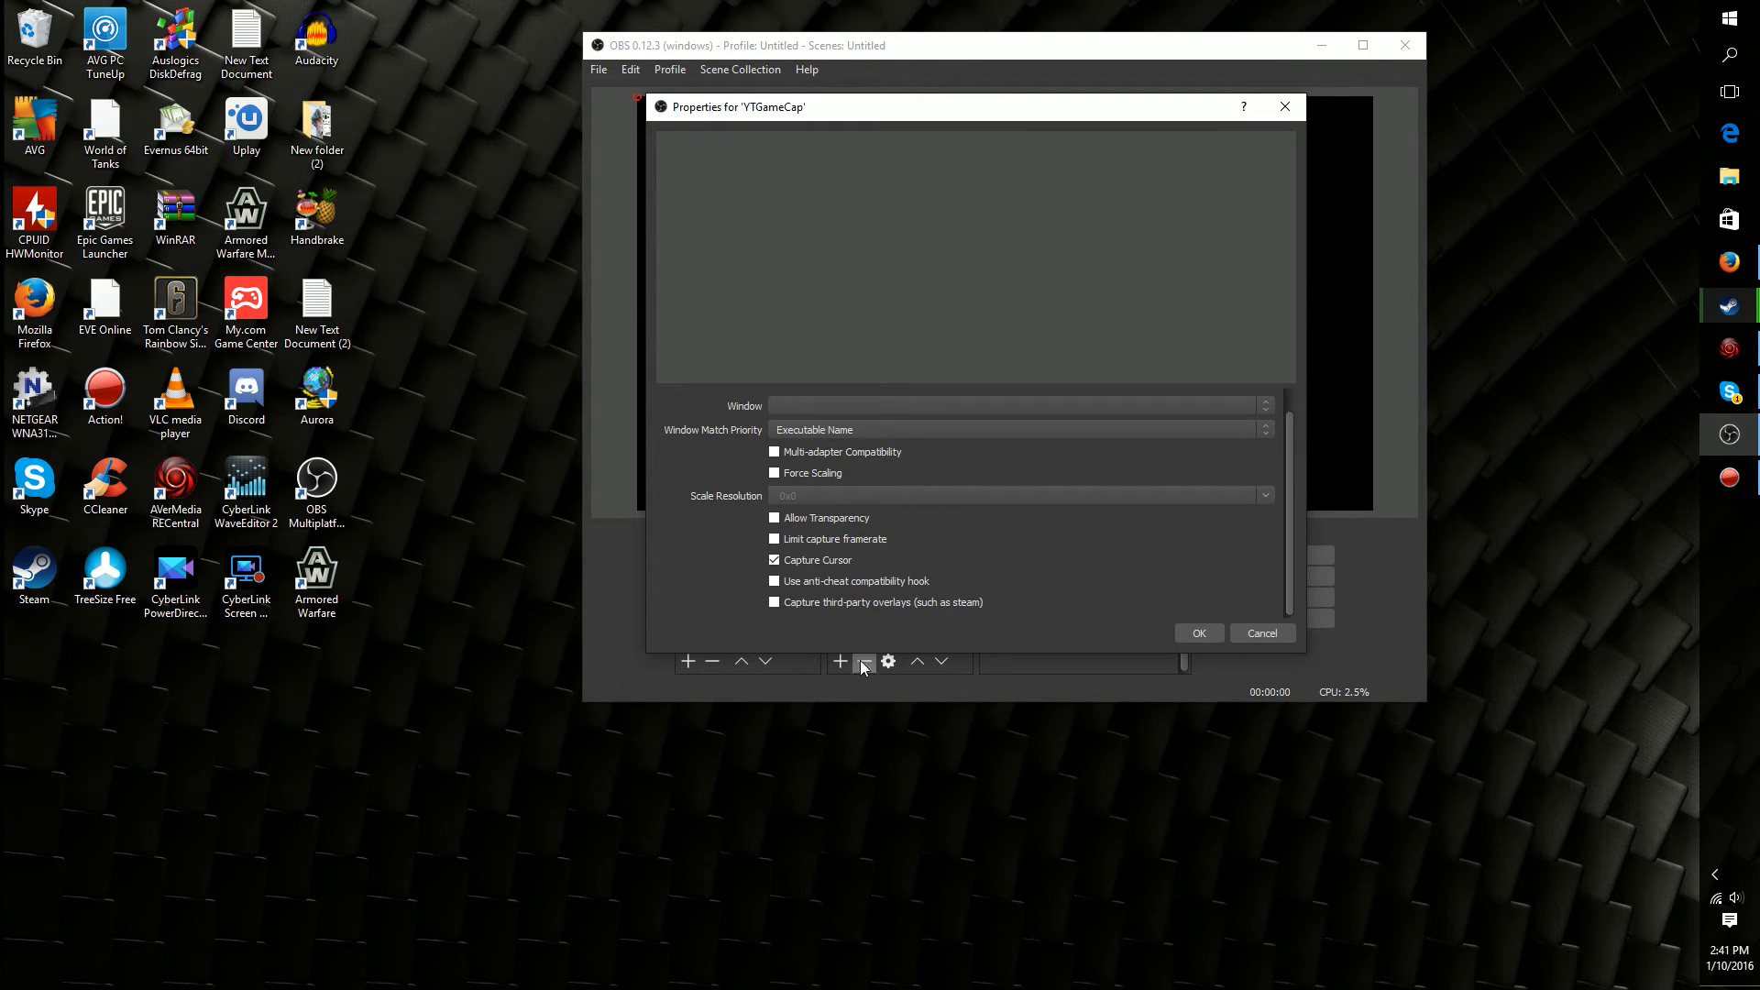
scroll(862, 607, up, 1)
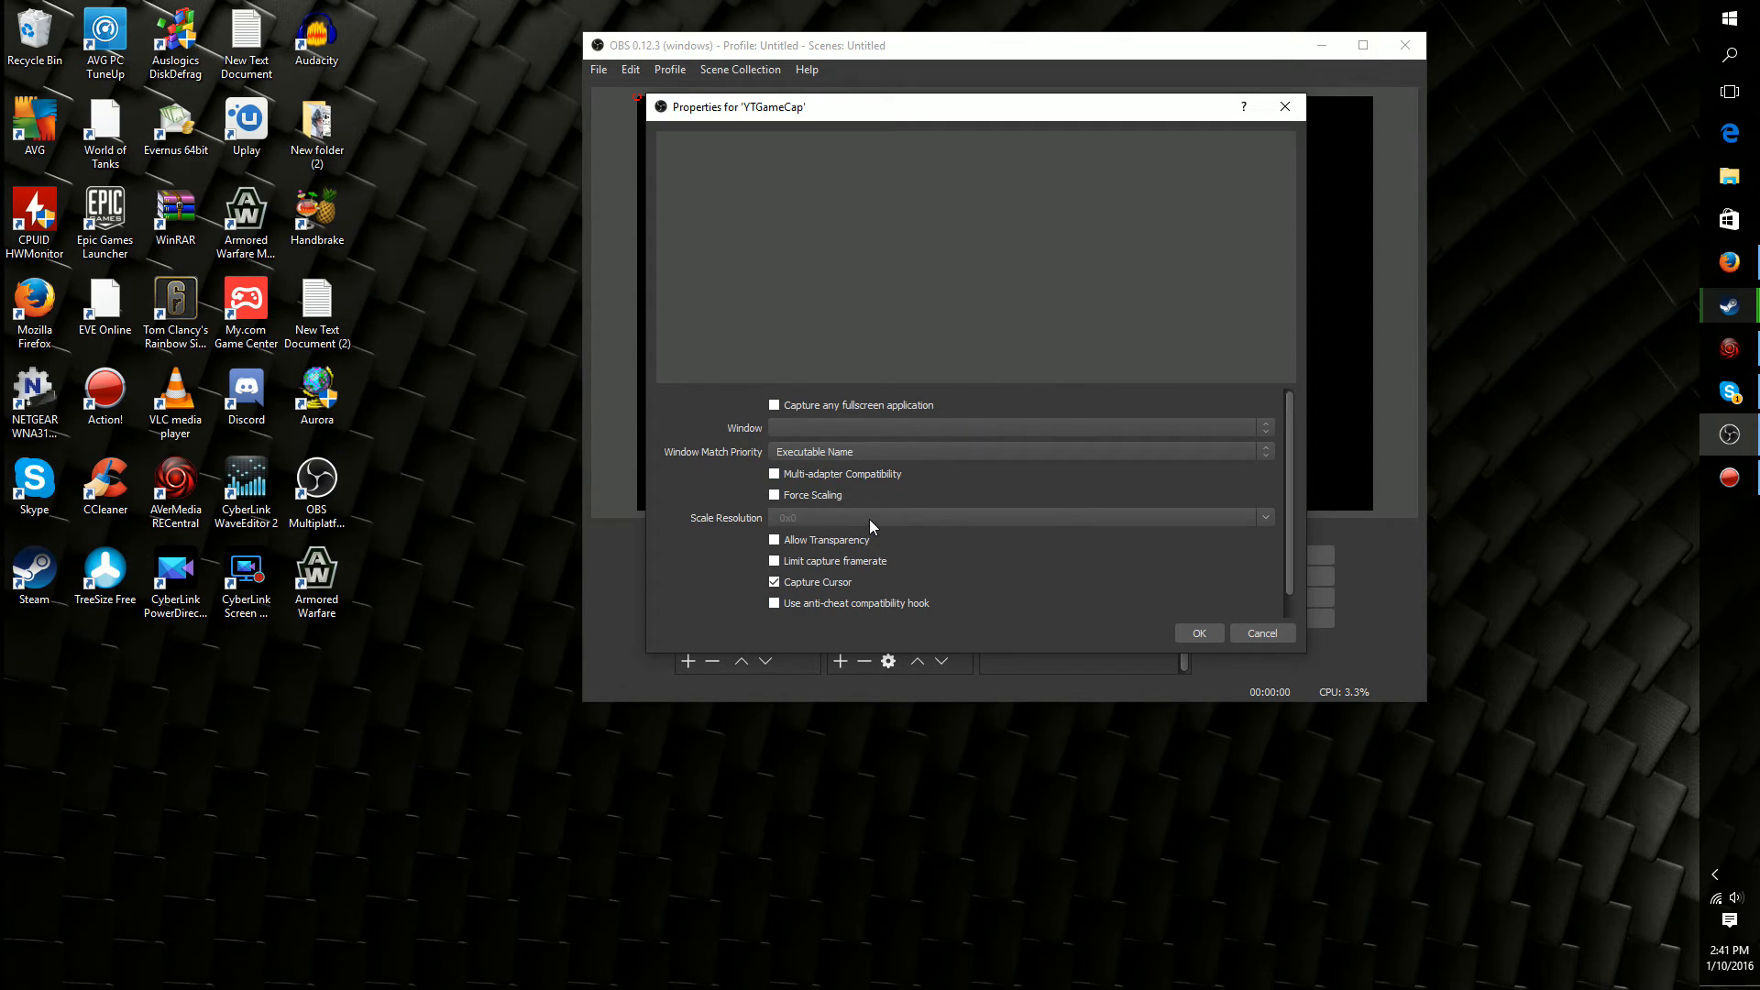
click(1199, 633)
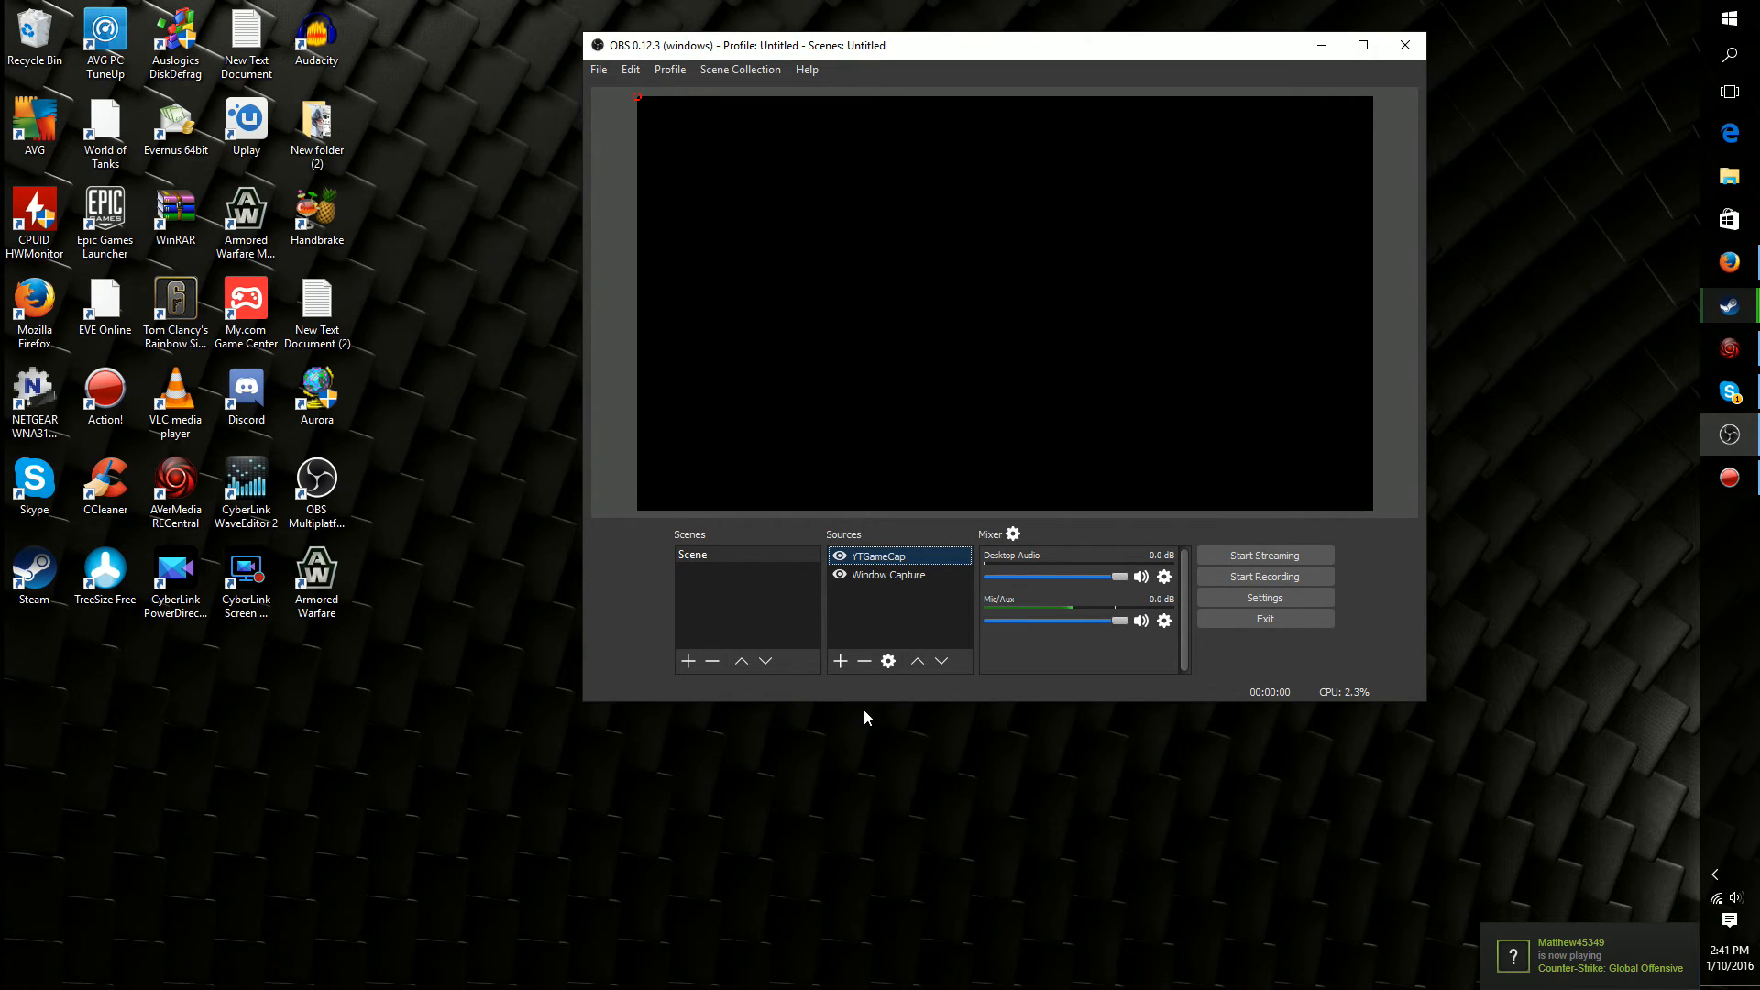
Reposition the OBS window on the desktop and close the program
drag(1181, 45, 1022, 43)
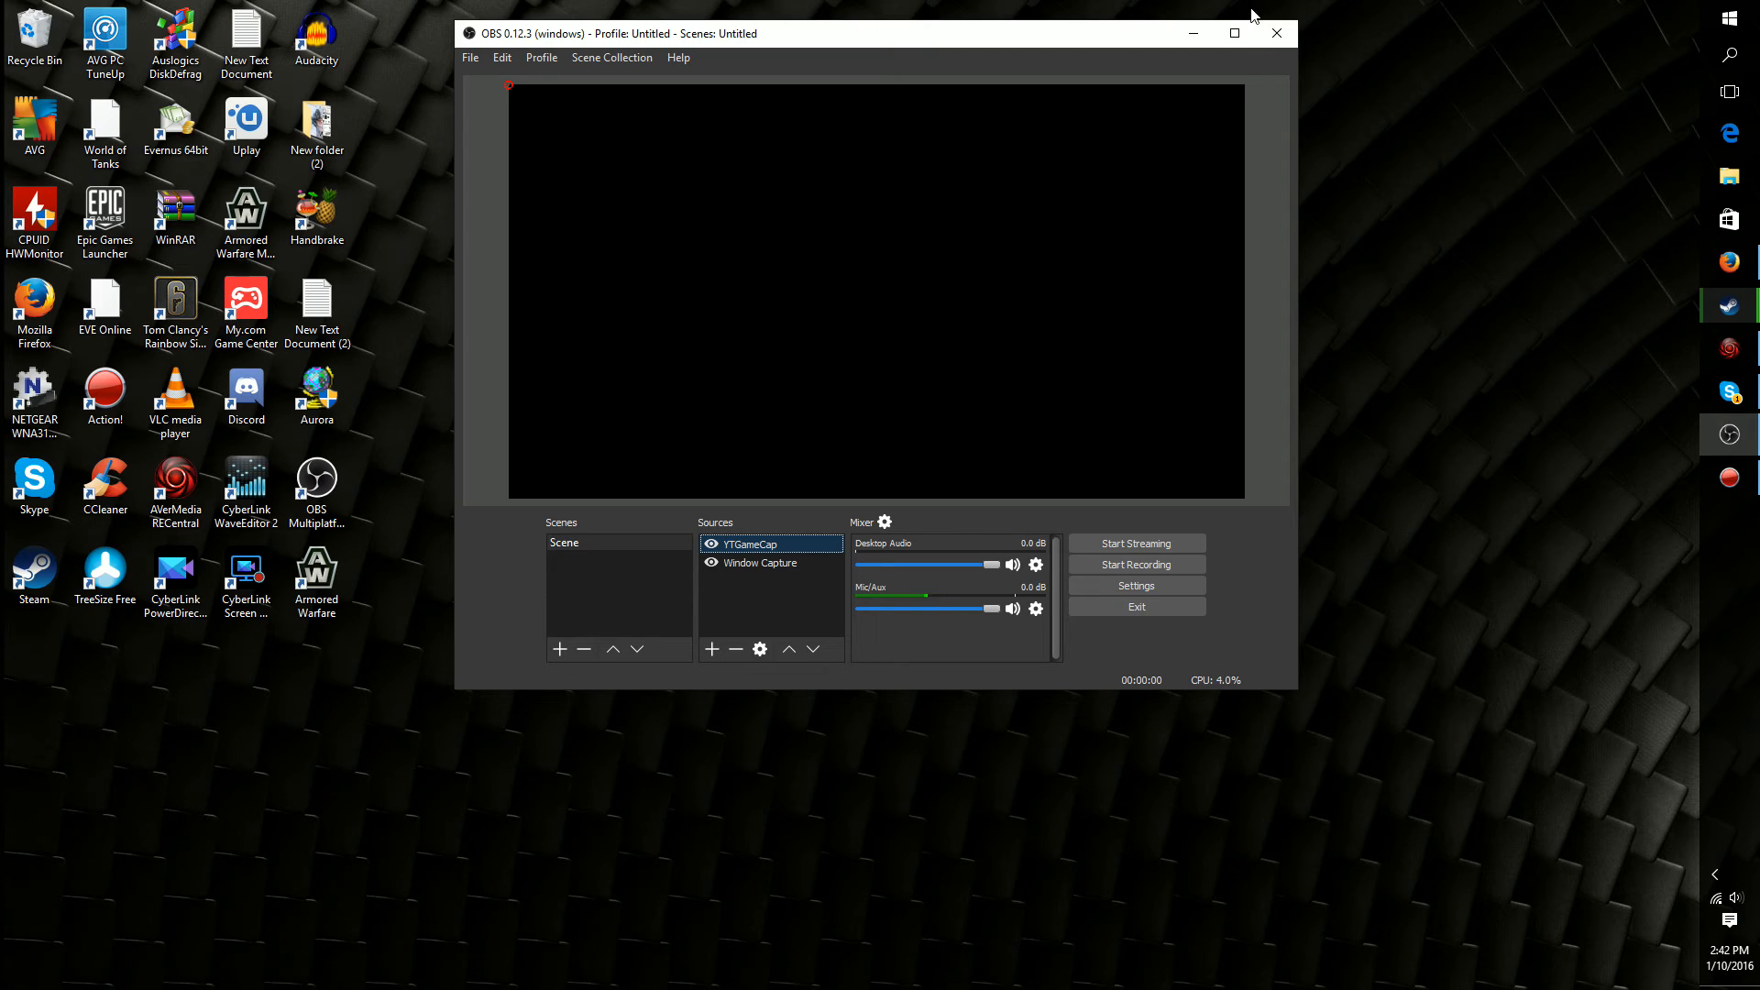
drag(1100, 34, 1166, 102)
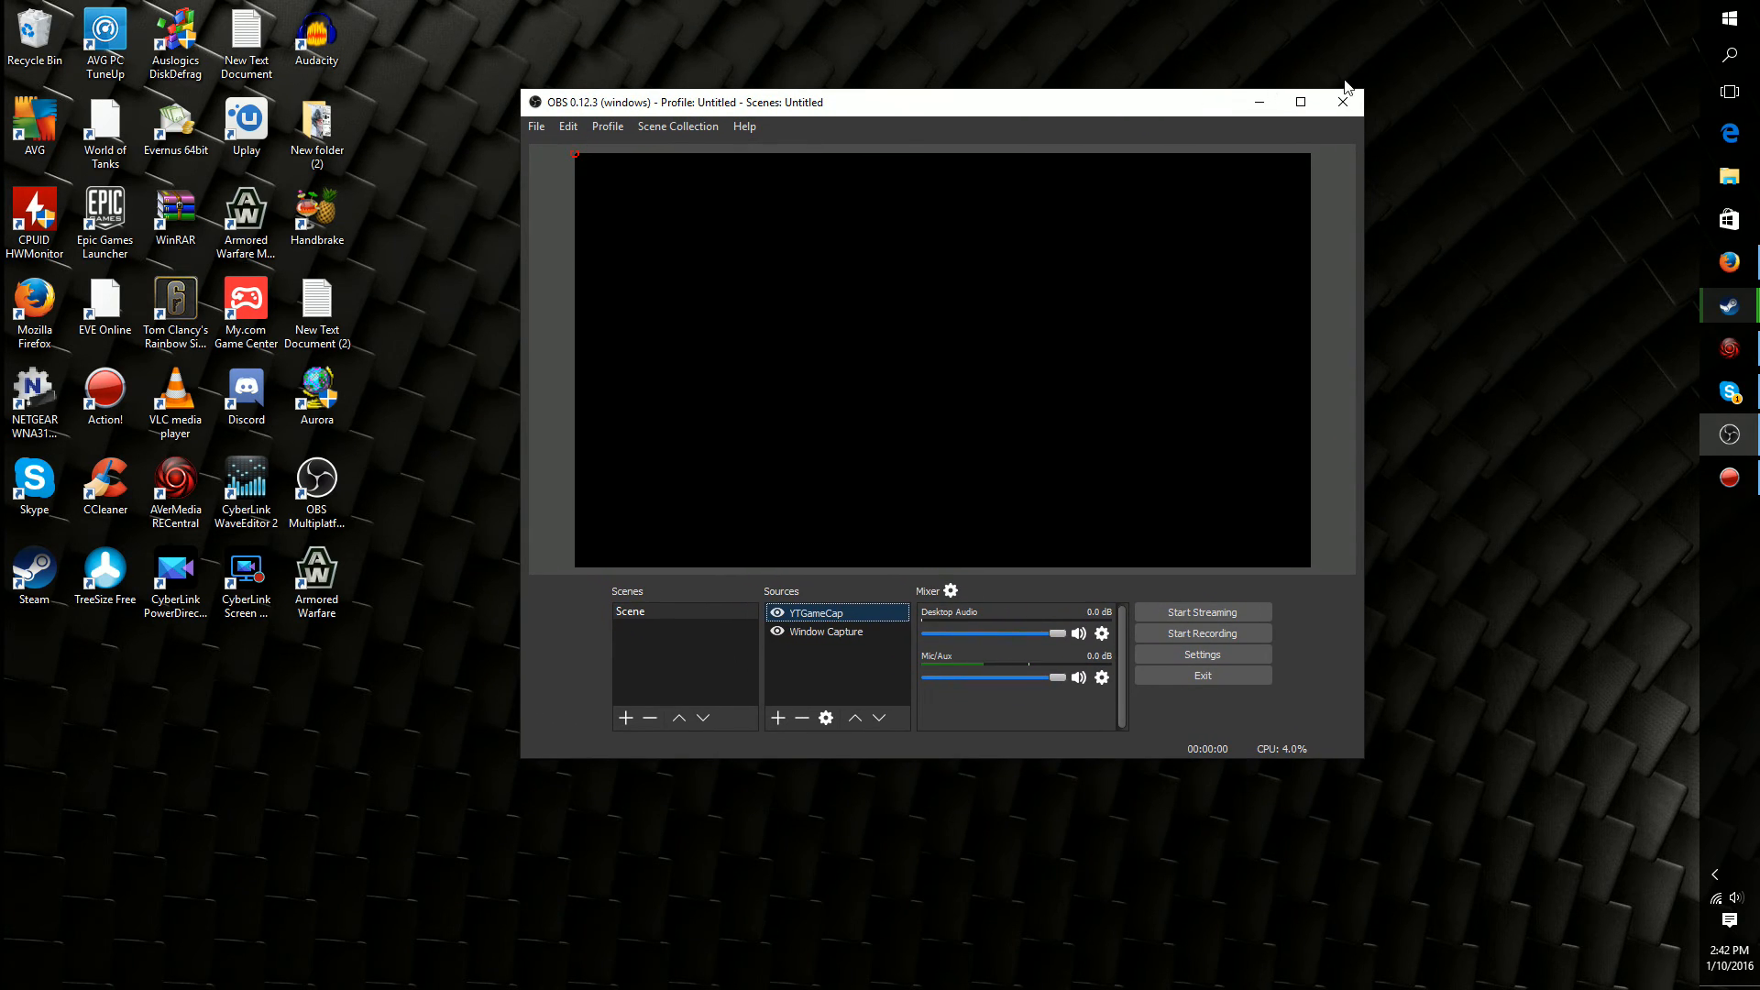
click(1355, 105)
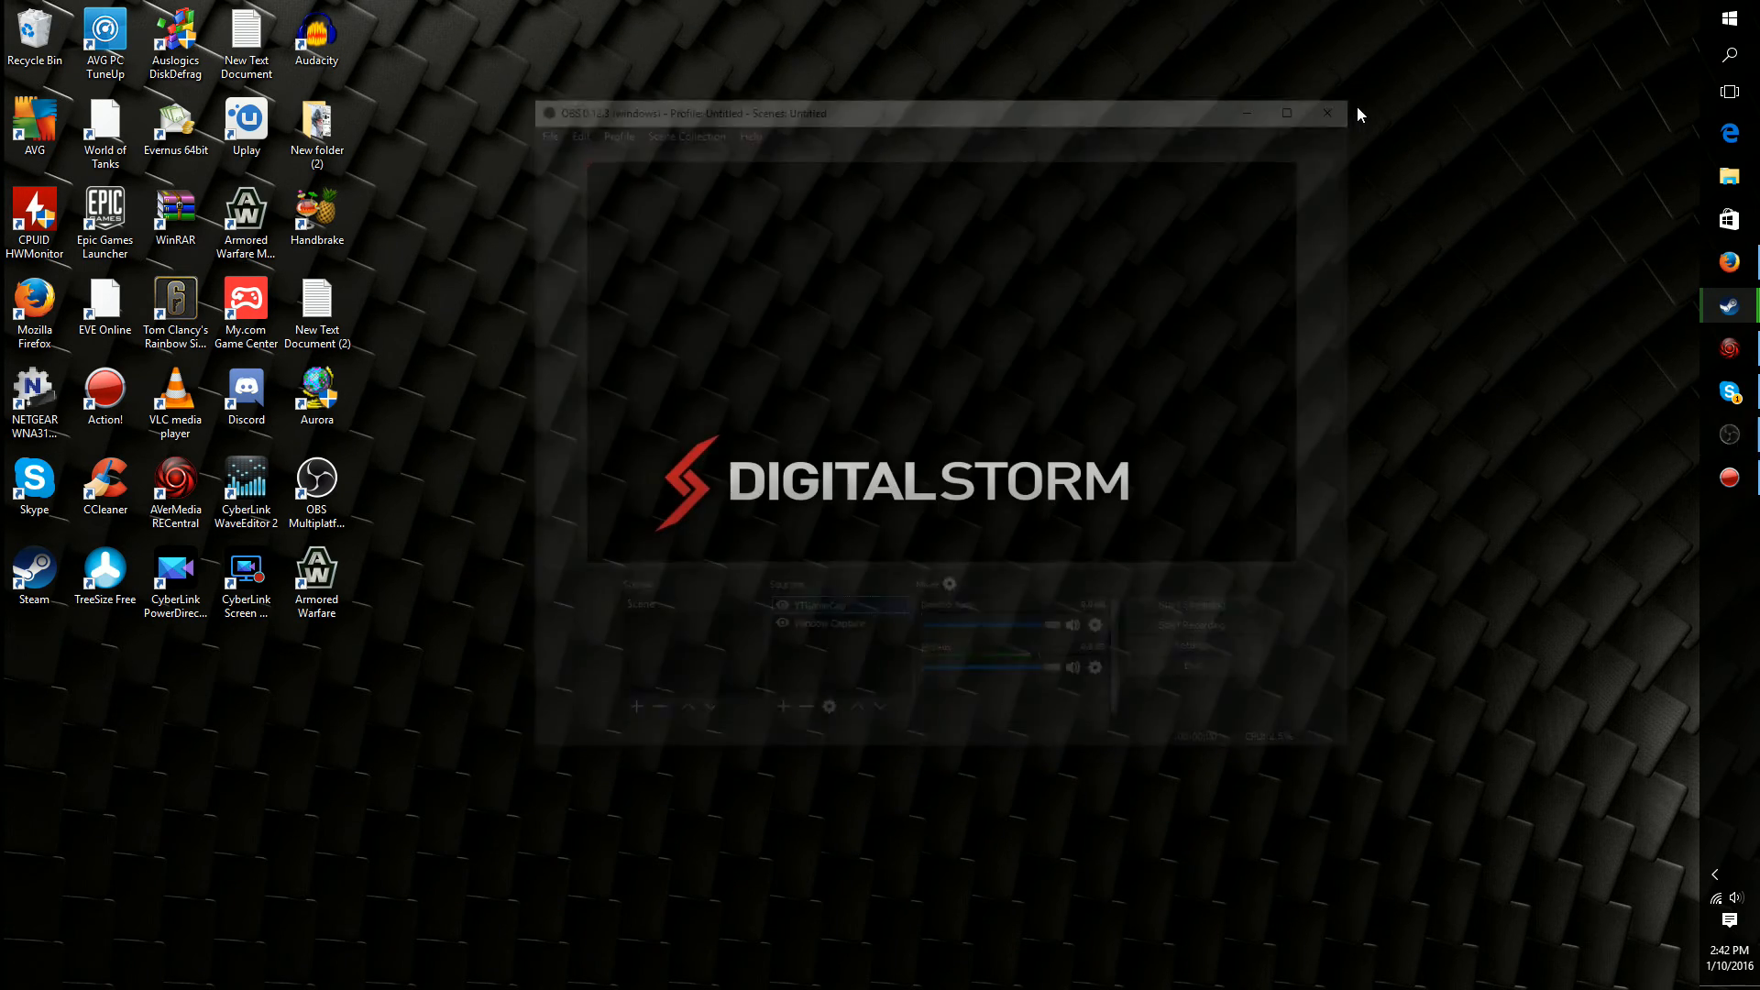
drag(831, 441, 419, 486)
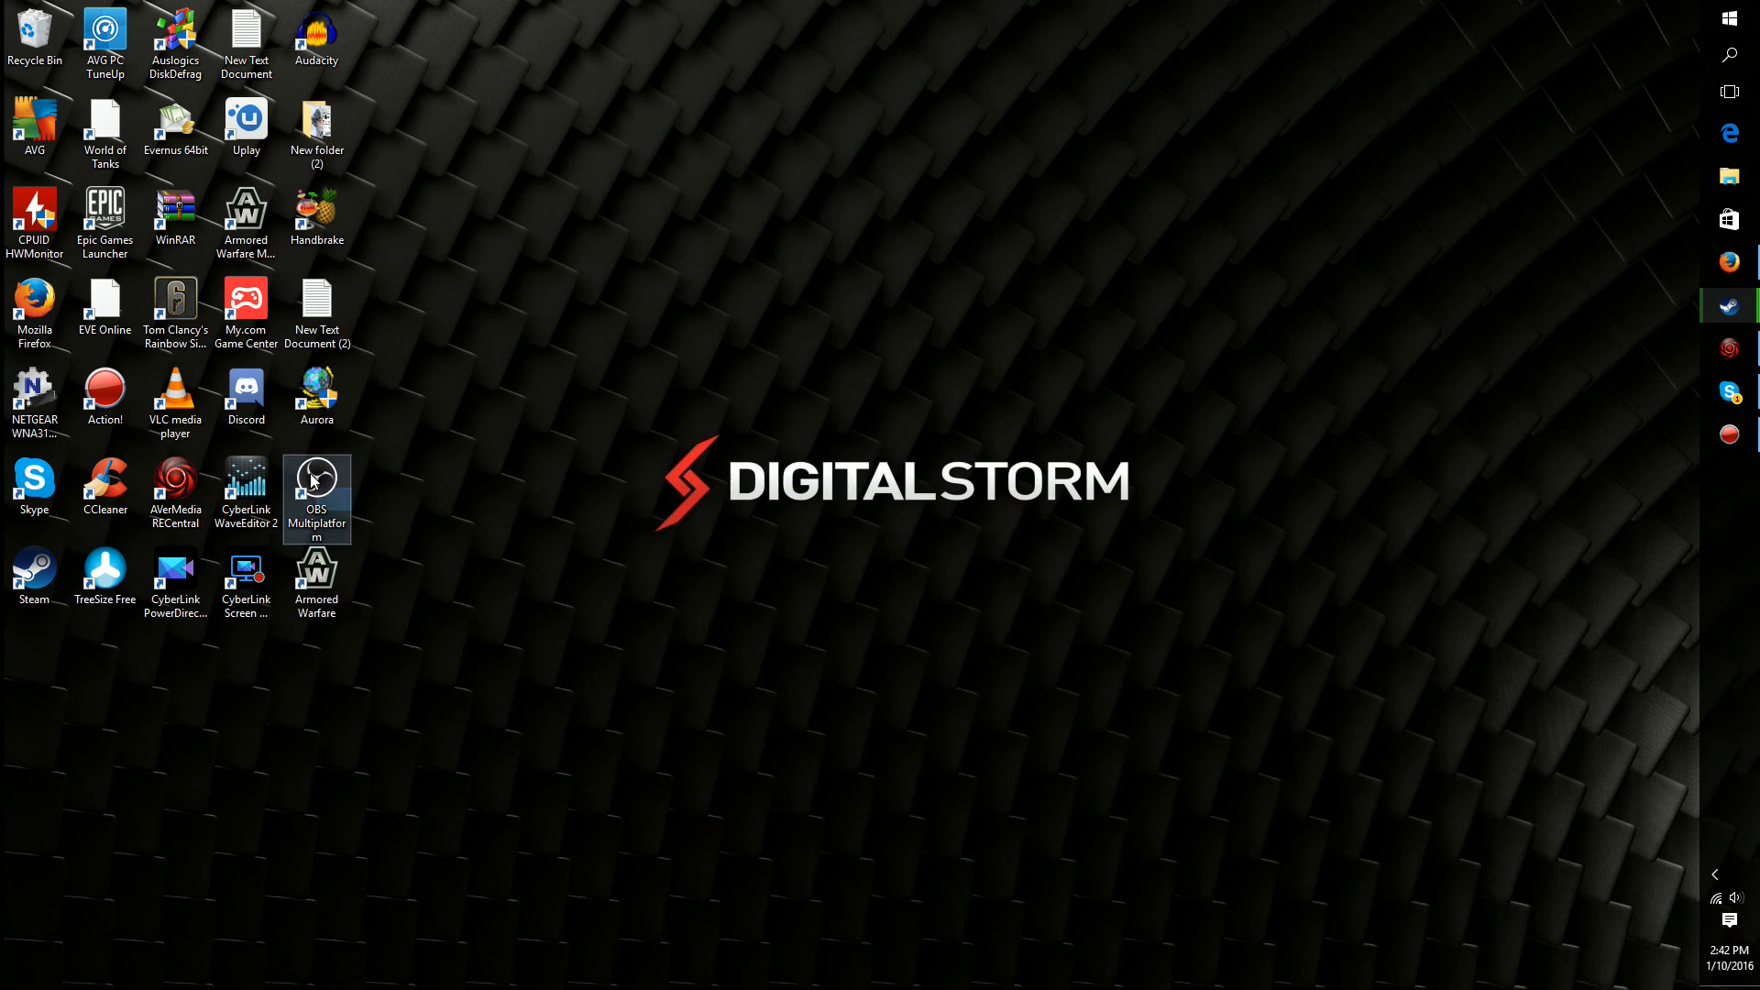
drag(452, 212, 1504, 919)
drag(1605, 970, 658, 248)
drag(513, 171, 1488, 935)
drag(1637, 989, 503, 96)
drag(463, 37, 1579, 989)
drag(1543, 974, 550, 277)
drag(519, 74, 1647, 950)
drag(1551, 907, 729, 237)
drag(655, 810, 1541, 10)
drag(1541, 10, 539, 974)
drag(610, 917, 528, 917)
drag(519, 906, 1472, 62)
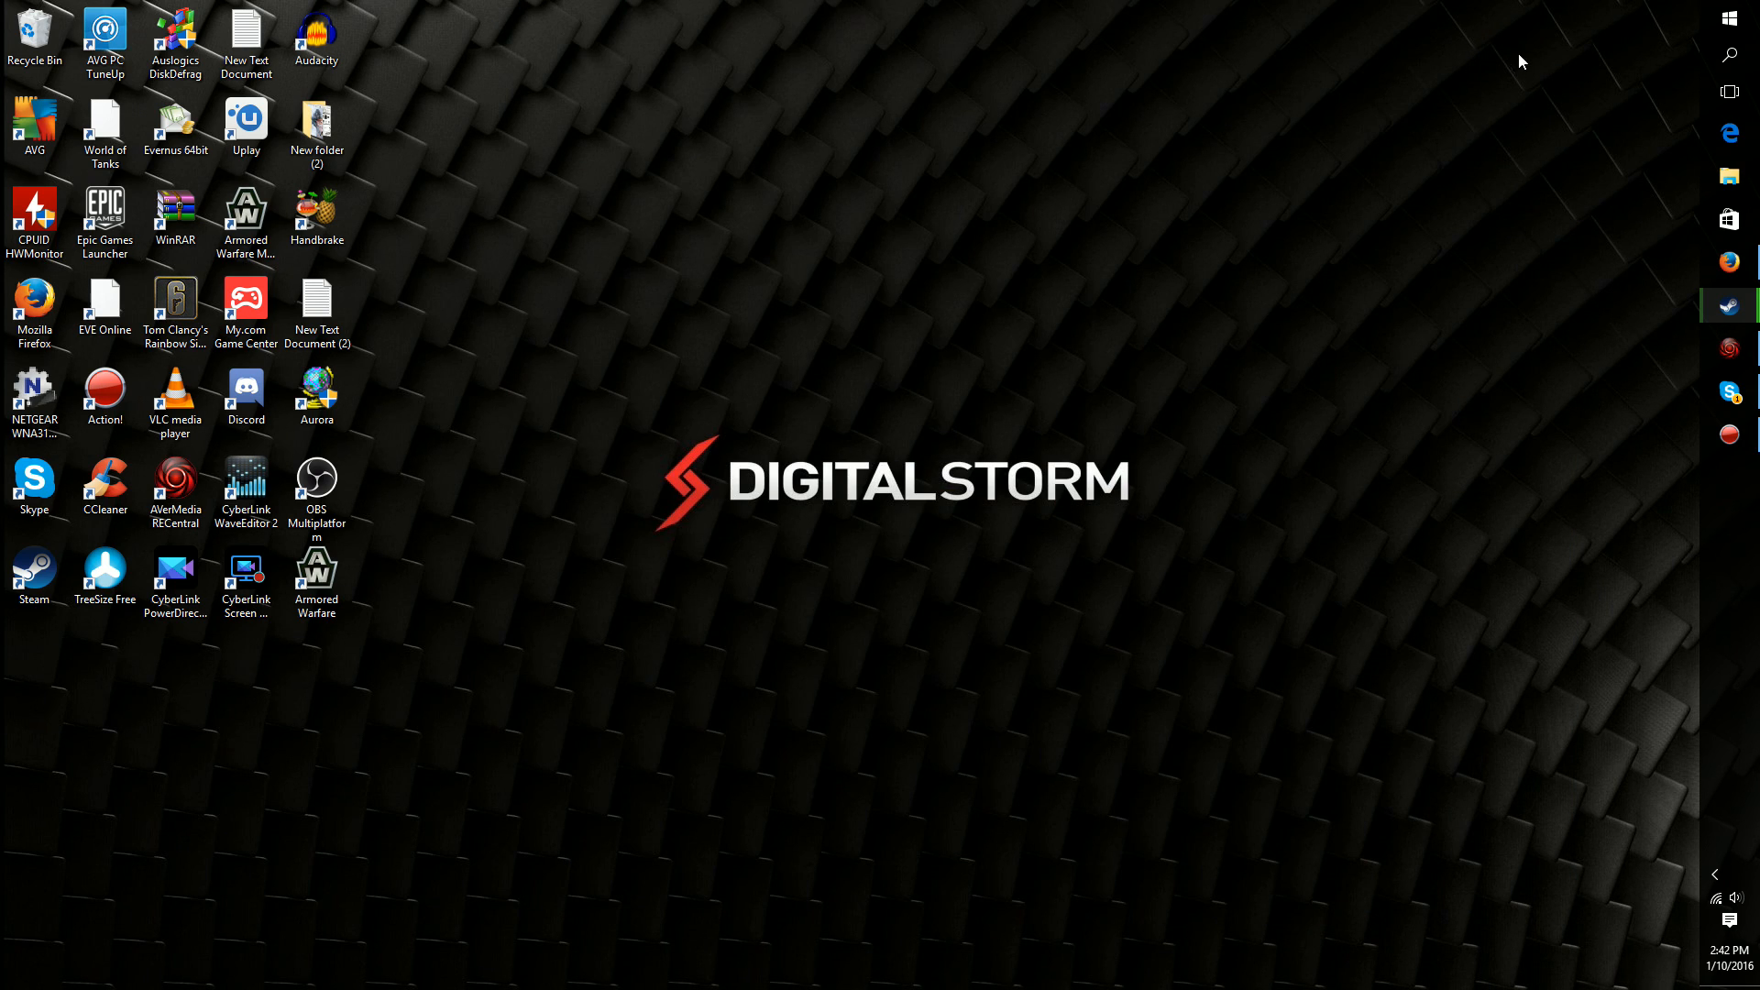
Switch to the Action! recorder window
click(1729, 433)
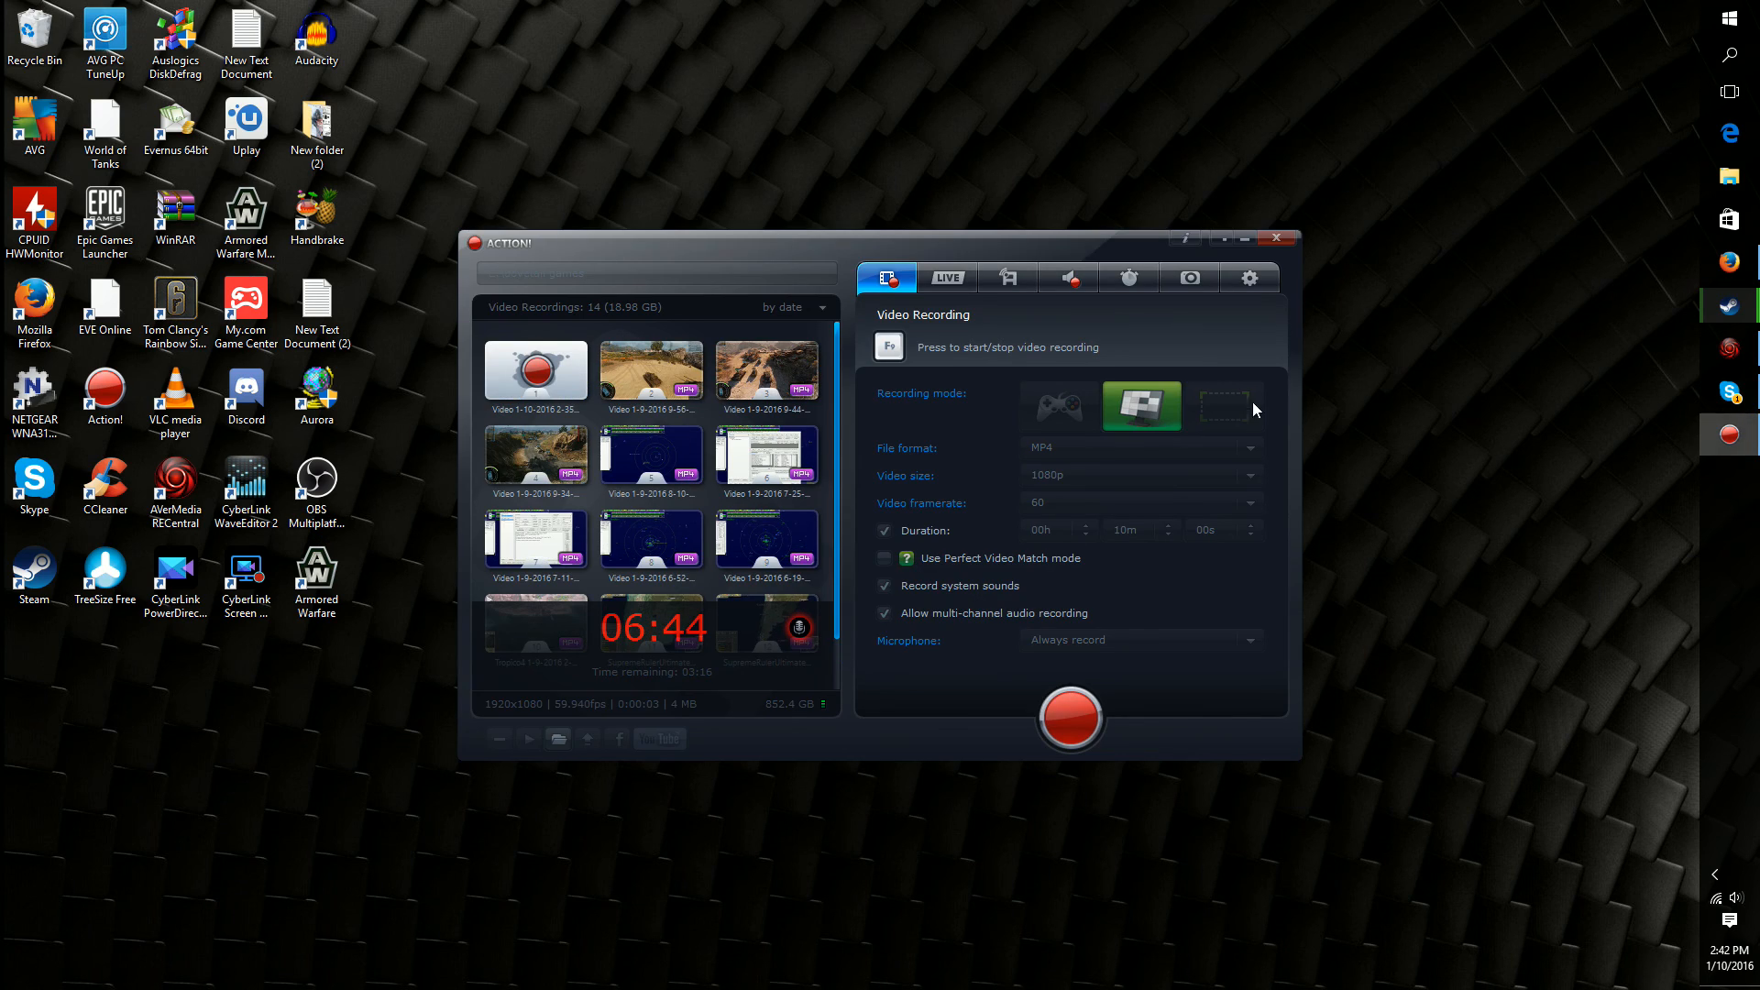